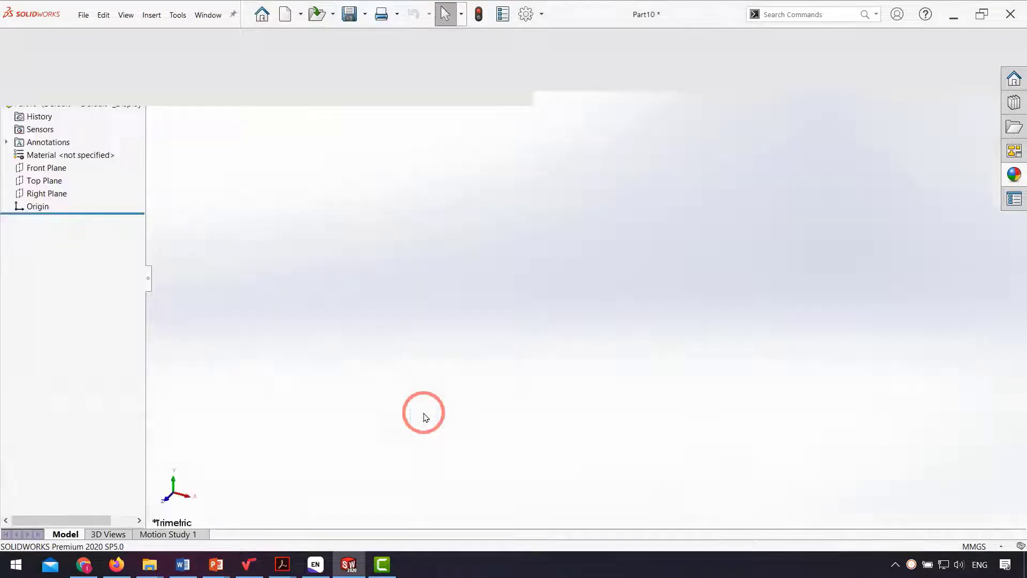
# Start a sketch on the Top Plane and draw a construction circle of about 135 mm radius centred on the origin
pyautogui.click(48, 244)
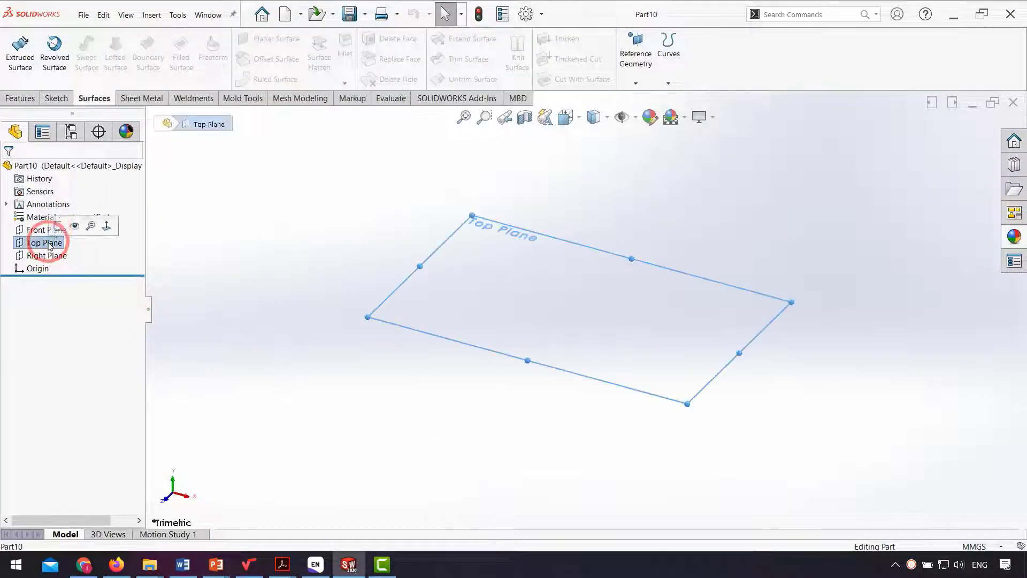
pyautogui.click(43, 227)
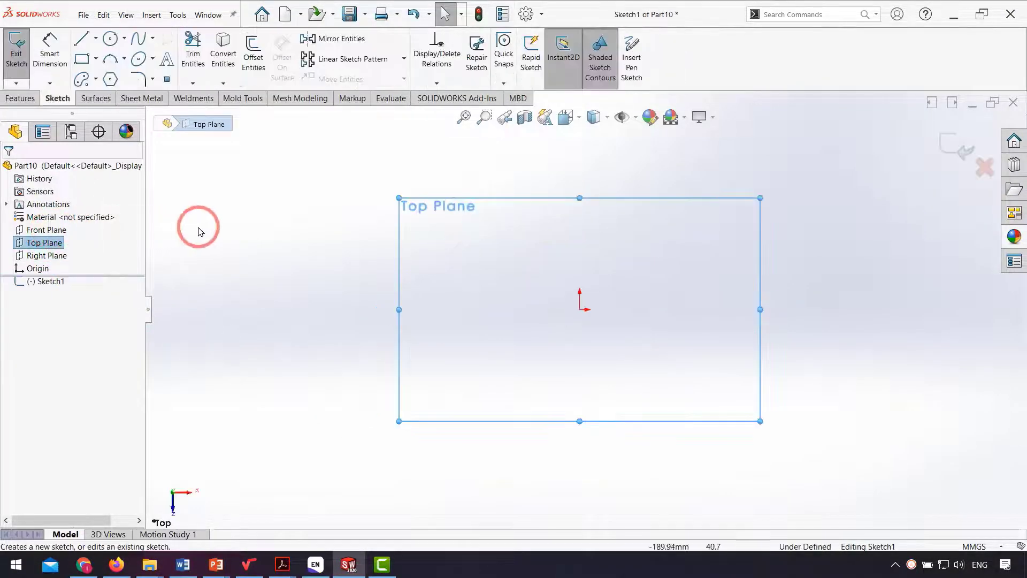
pyautogui.click(110, 39)
pyautogui.moveTo(582, 310)
pyautogui.mouseDown()
pyautogui.moveTo(592, 218)
pyautogui.moveTo(582, 178)
pyautogui.mouseUp()
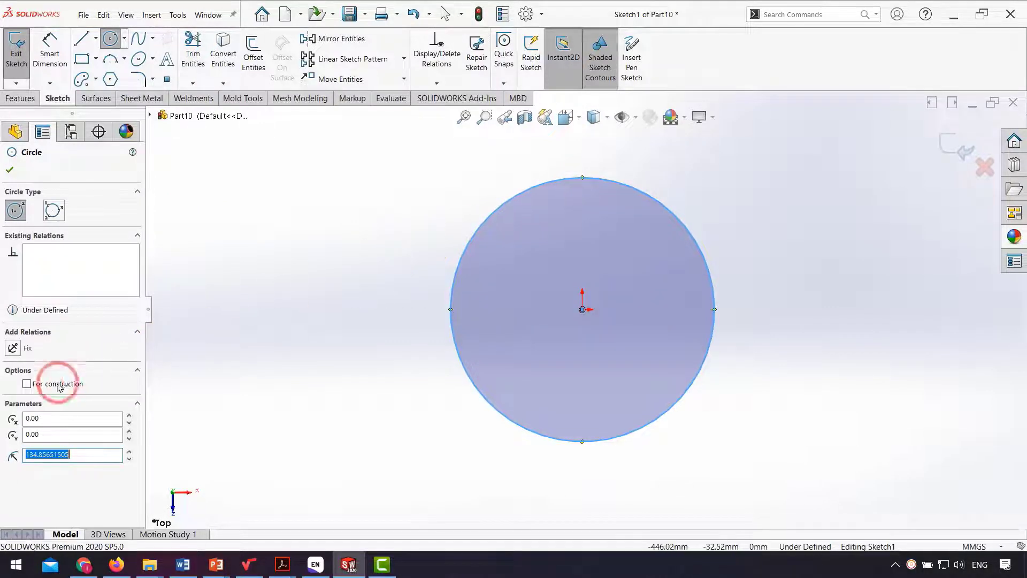
pyautogui.click(27, 384)
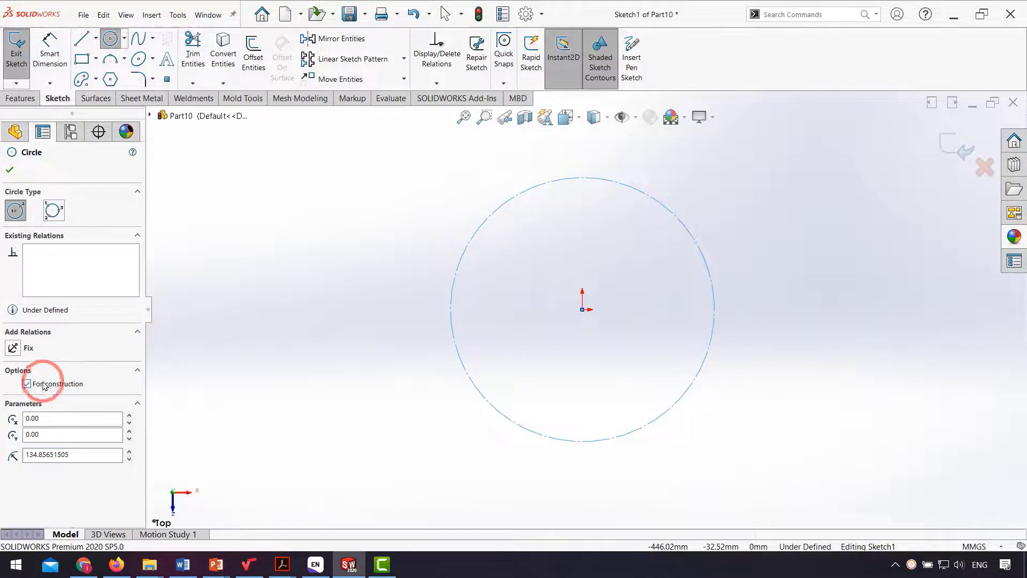
# Dimension the construction circle's diameter to 500 mm
pyautogui.click(50, 58)
pyautogui.click(649, 189)
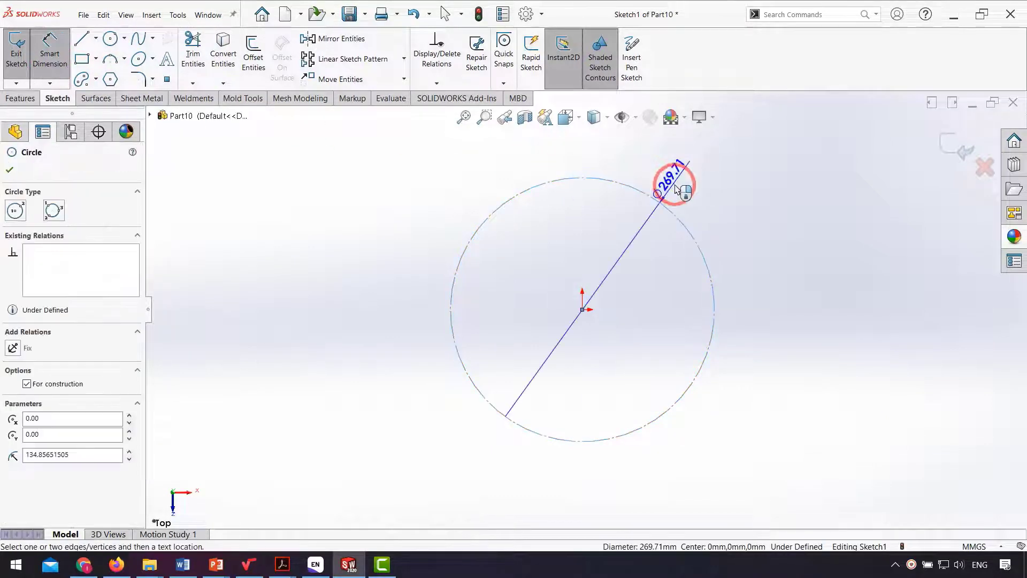
pyautogui.click(731, 204)
pyautogui.write('500')
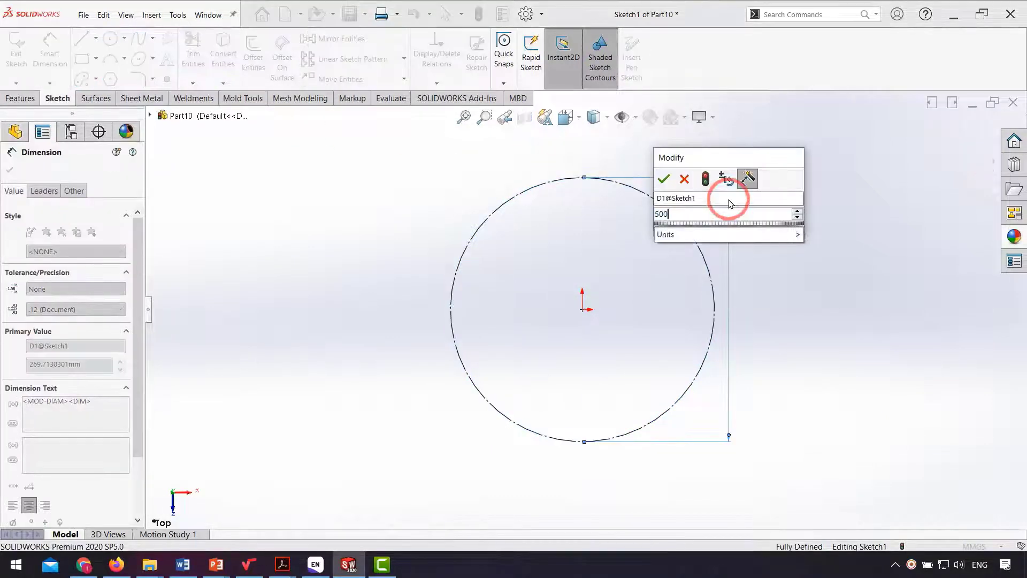
pyautogui.press('Return')
pyautogui.click(630, 245)
# Sketch an open three-line trapezoid standing on the circle's uppermost point, with a horizontal top line about 22 mm long
pyautogui.scroll(-6, 596, 167)
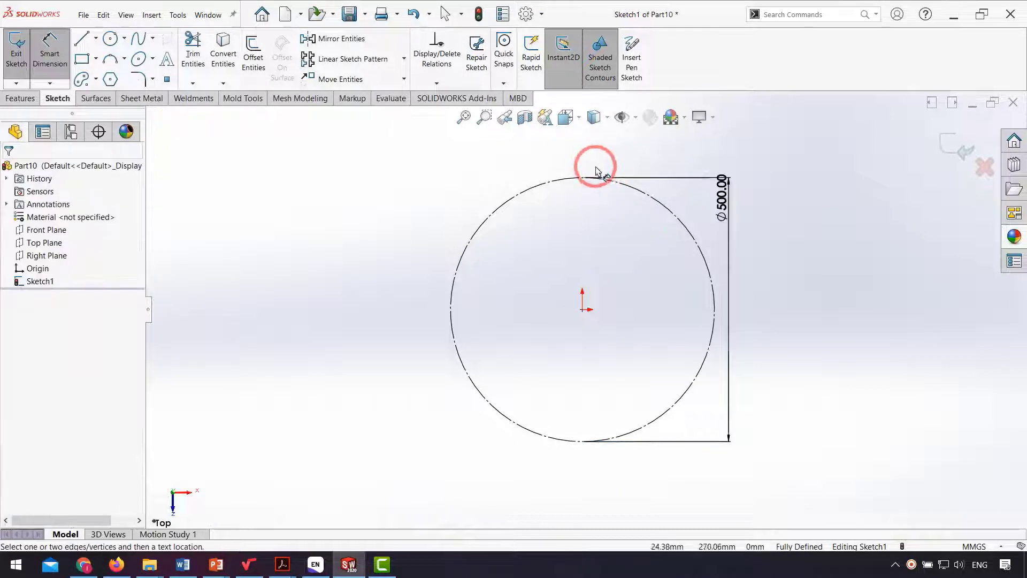
pyautogui.click(84, 43)
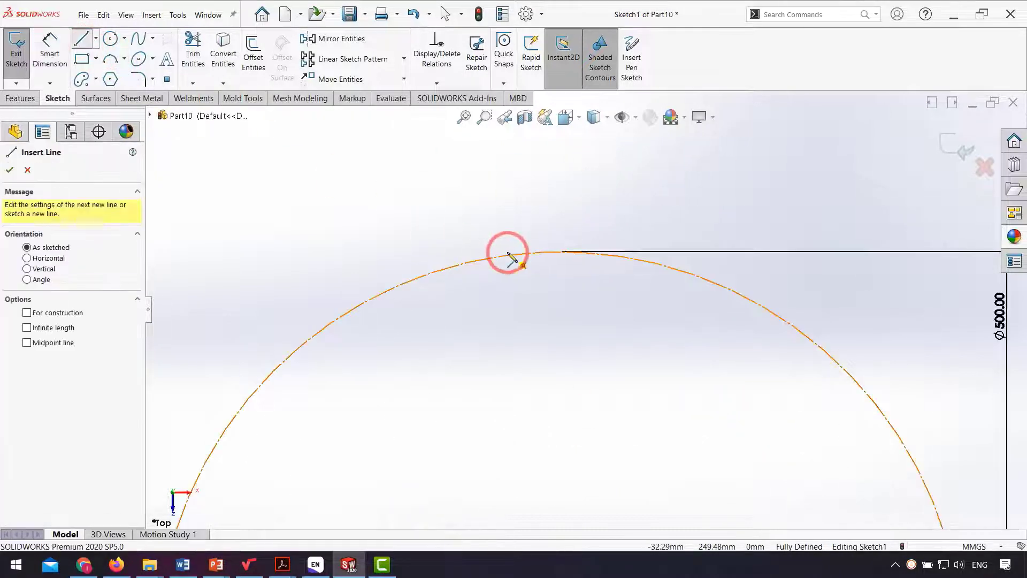
pyautogui.moveTo(536, 252); pyautogui.dragTo(544, 191)
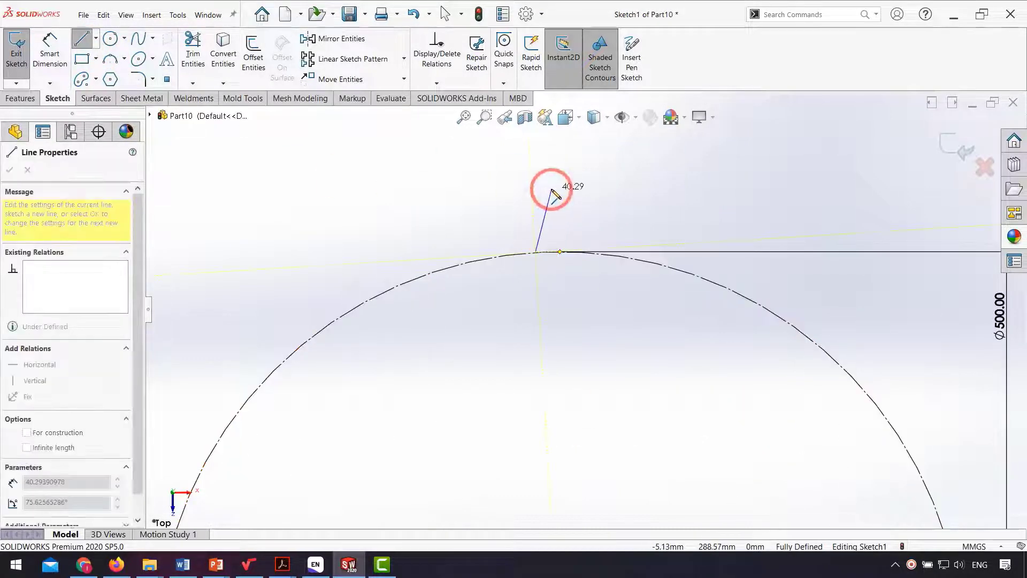
pyautogui.click(580, 191)
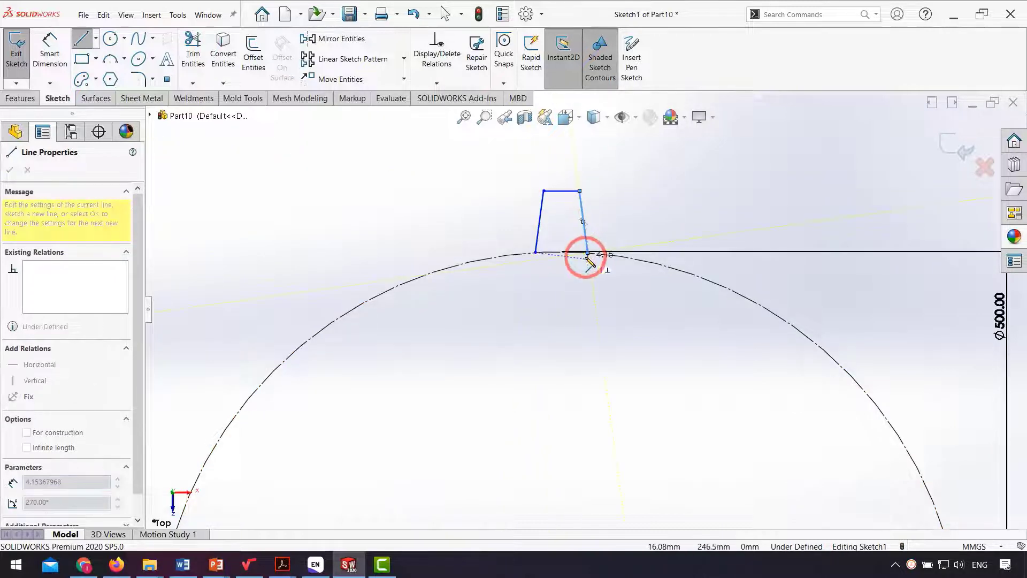
pyautogui.click(588, 252)
pyautogui.press('Escape')
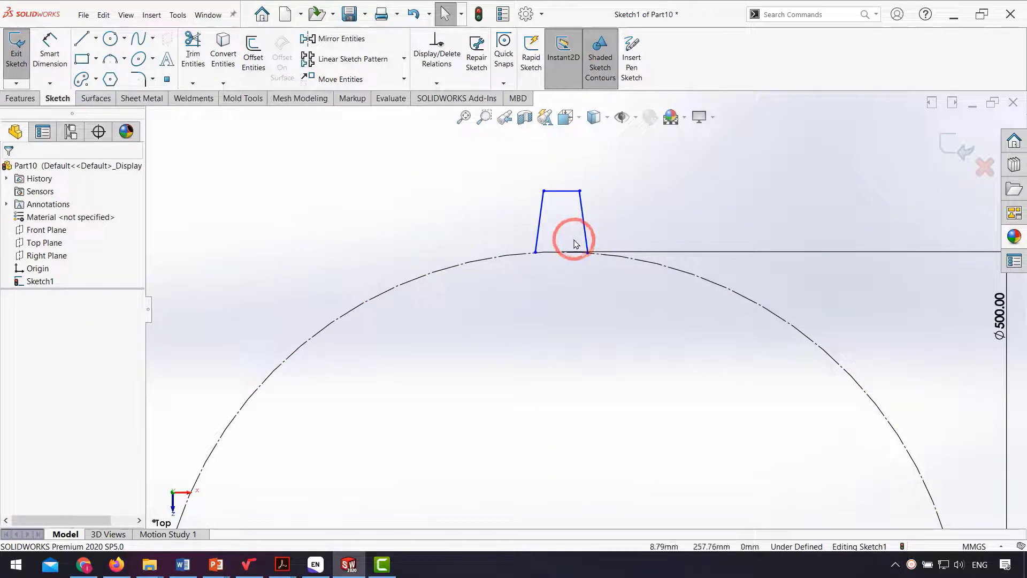
# Align the midpoint of the trapezoid's top line vertically with the origin
pyautogui.click(561, 192)
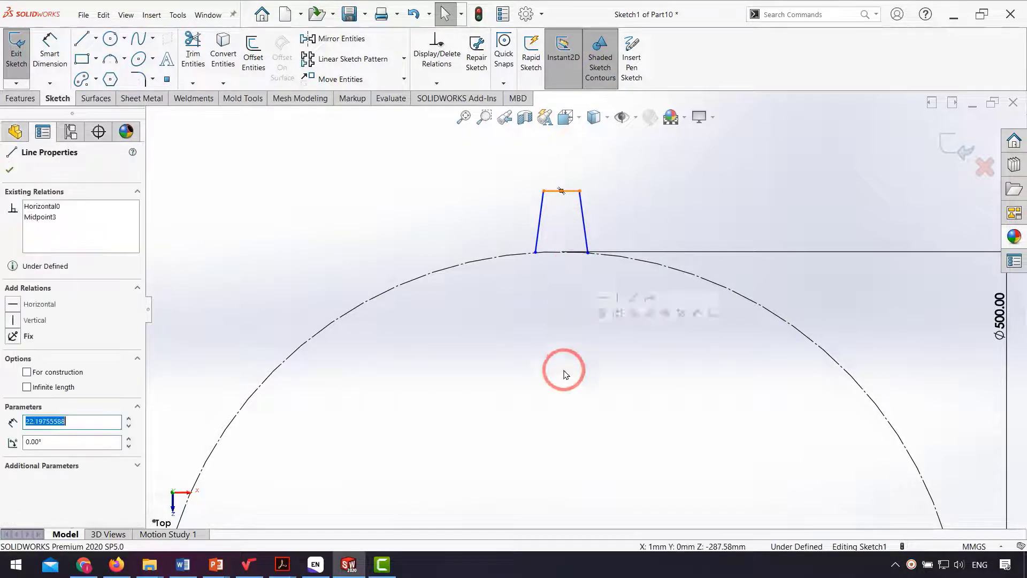
pyautogui.scroll(5, 562, 369)
pyautogui.keyDown('ctrl'); pyautogui.click(578, 407); pyautogui.keyUp('ctrl')
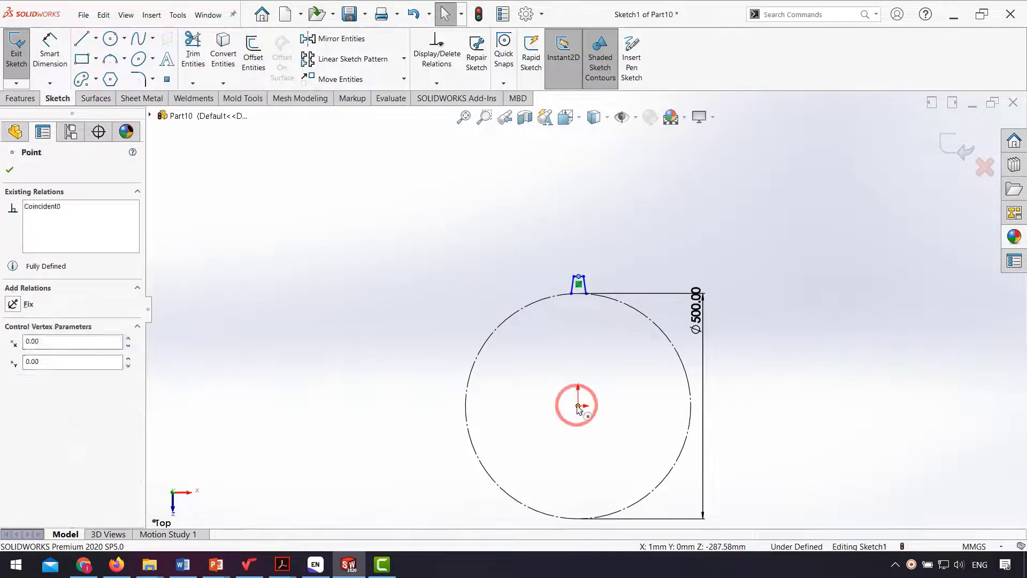
pyautogui.click(628, 359)
pyautogui.click(582, 333)
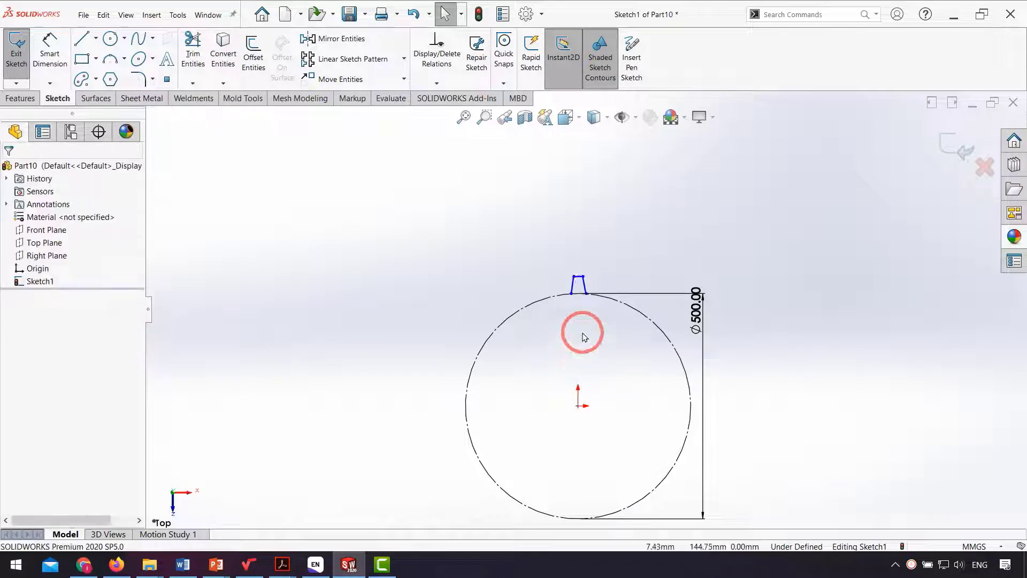
# Add an equal-length relation between the two slanted sides of the trapezoid
pyautogui.scroll(-6, 582, 291)
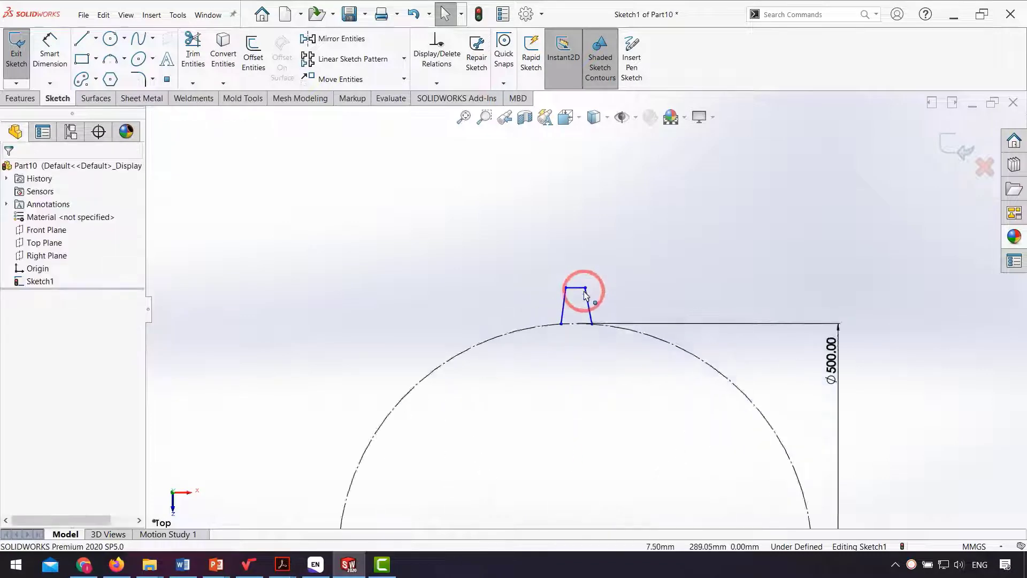
pyautogui.click(593, 320)
pyautogui.keyDown('ctrl'); pyautogui.click(520, 335); pyautogui.keyUp('ctrl')
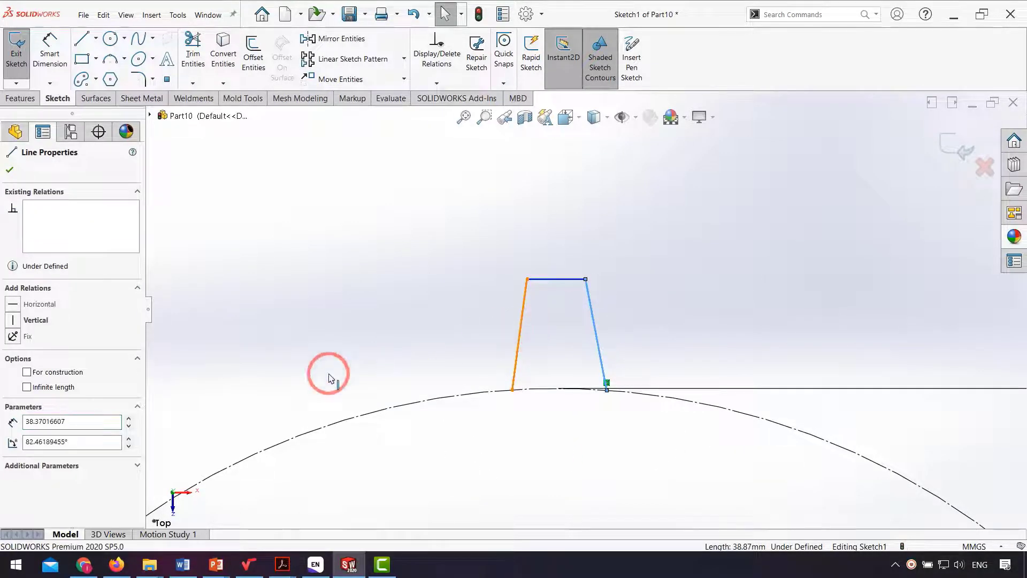
pyautogui.click(30, 439)
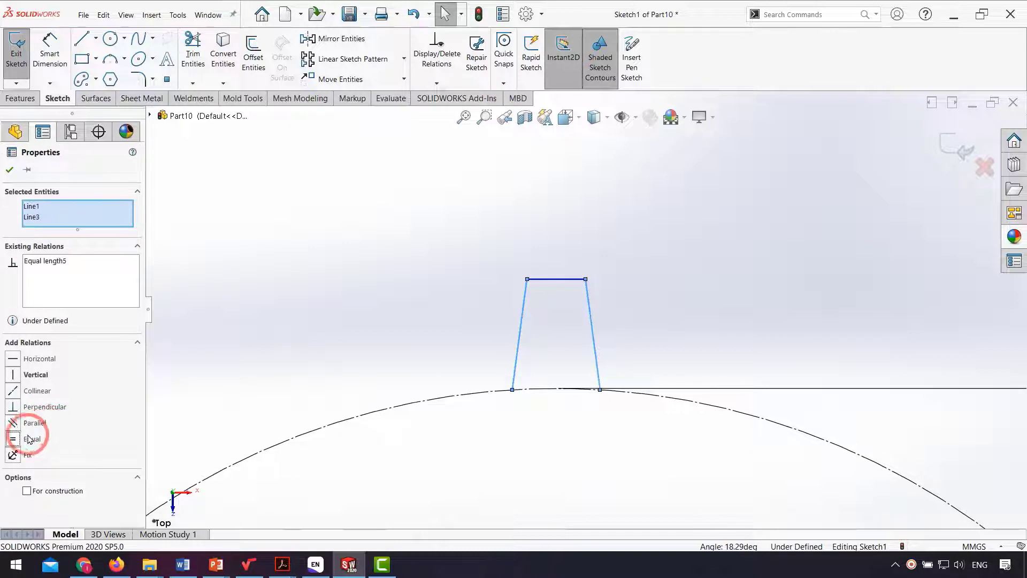
pyautogui.click(359, 365)
# Move the trapezoid's right-hand corners inward to shrink the profile, and dimension its top line to 6 mm
pyautogui.moveTo(586, 279); pyautogui.dragTo(572, 338)
pyautogui.moveTo(601, 393); pyautogui.dragTo(583, 389)
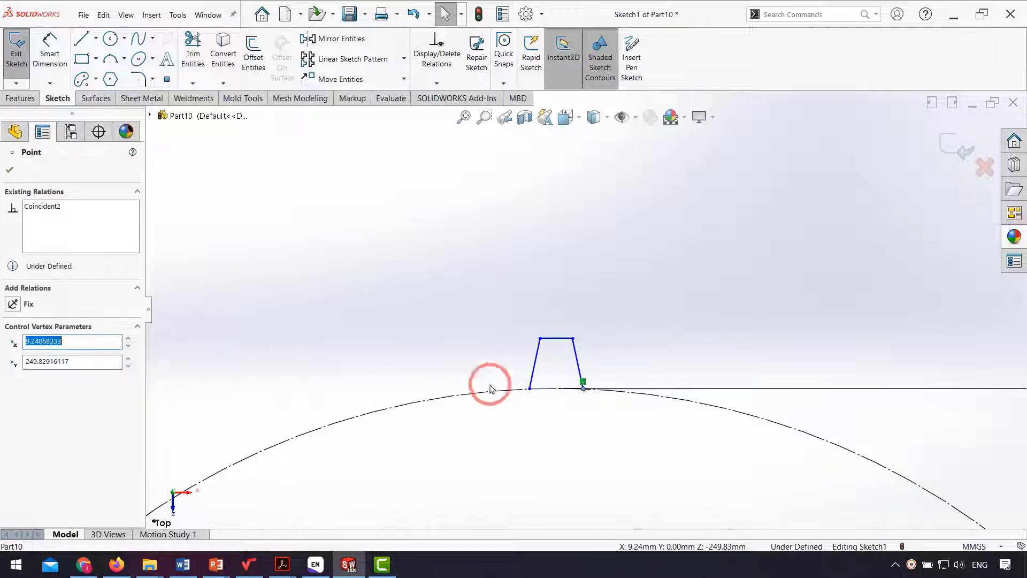
pyautogui.click(48, 51)
pyautogui.click(555, 343)
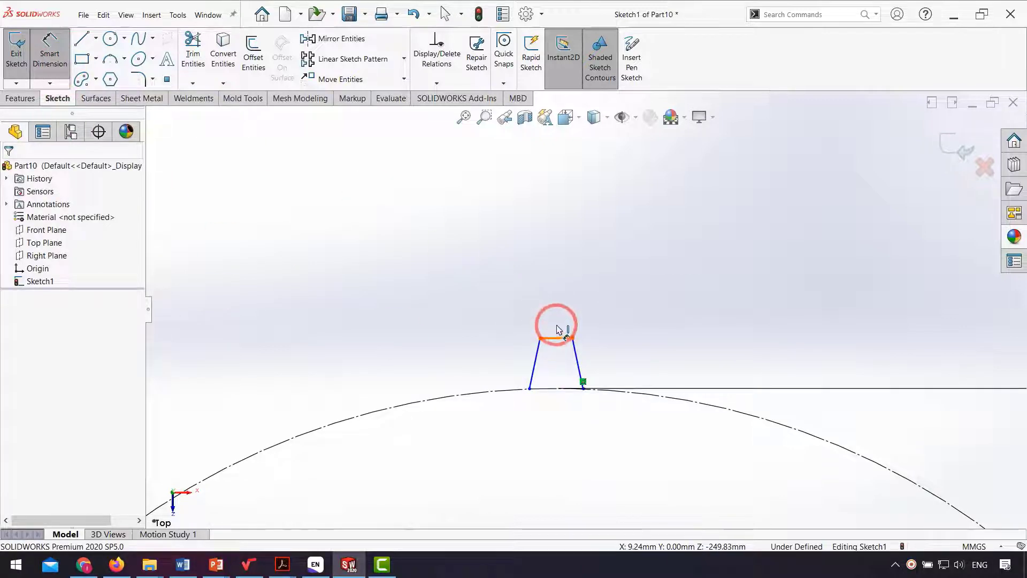
pyautogui.click(558, 325)
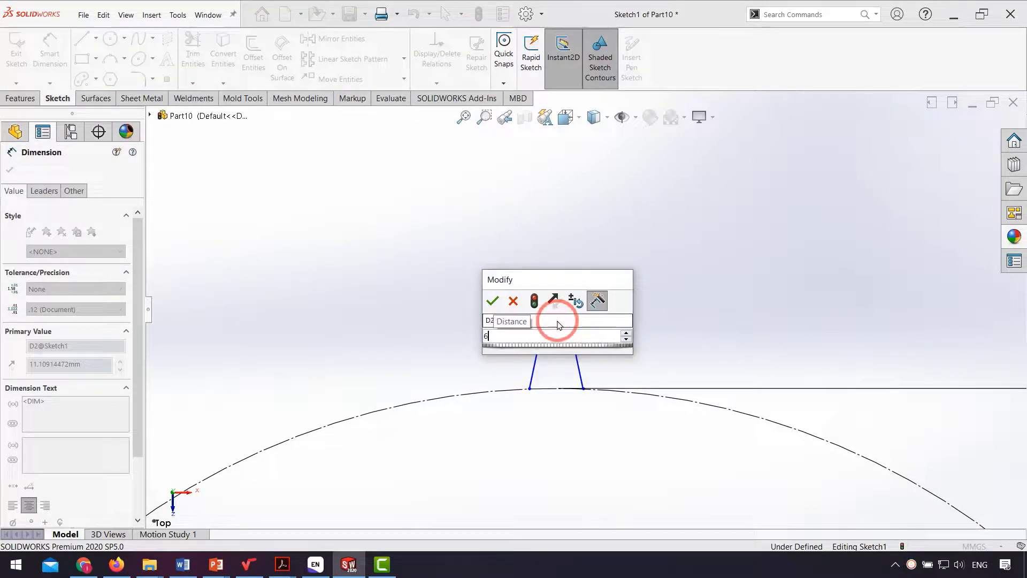
pyautogui.press('Return')
pyautogui.scroll(-1, 571, 376)
pyautogui.scroll(2, 573, 400)
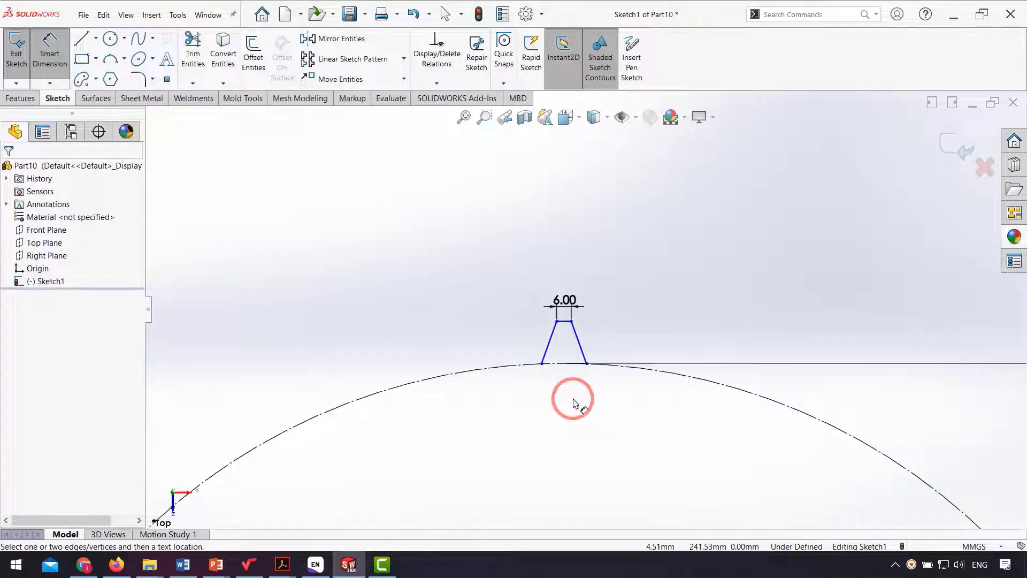
pyautogui.press('Escape')
# Dimension the distance between the trapezoid's two lower endpoints to 18 mm
pyautogui.scroll(1, 573, 401)
pyautogui.scroll(2, 574, 401)
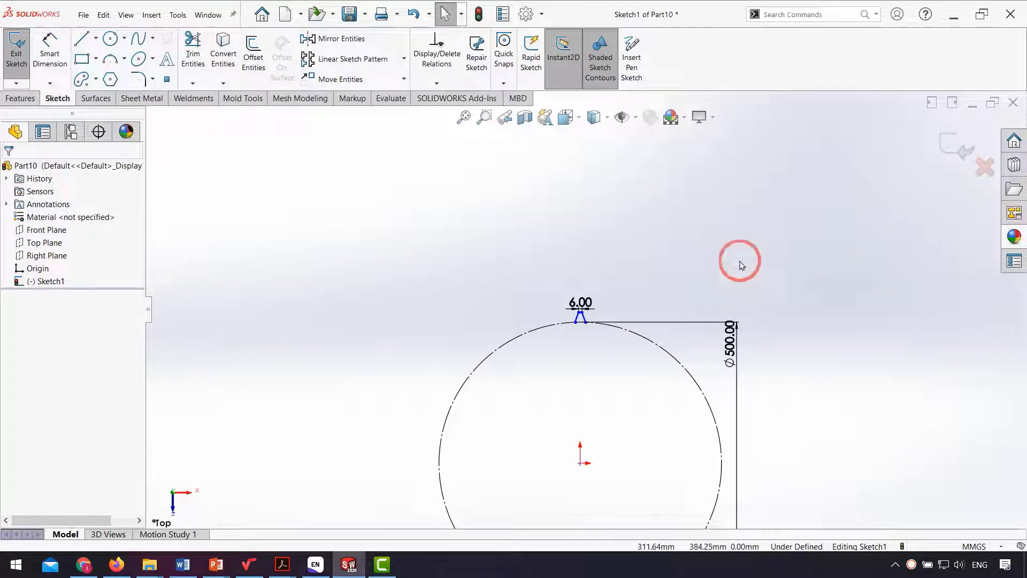
pyautogui.scroll(-5, 522, 337)
pyautogui.click(50, 51)
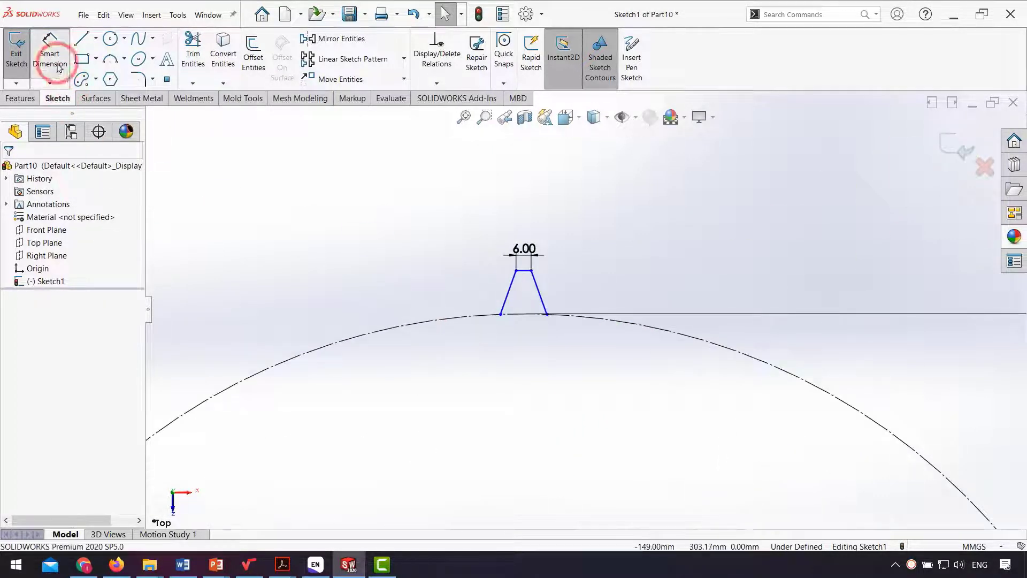
pyautogui.click(501, 320)
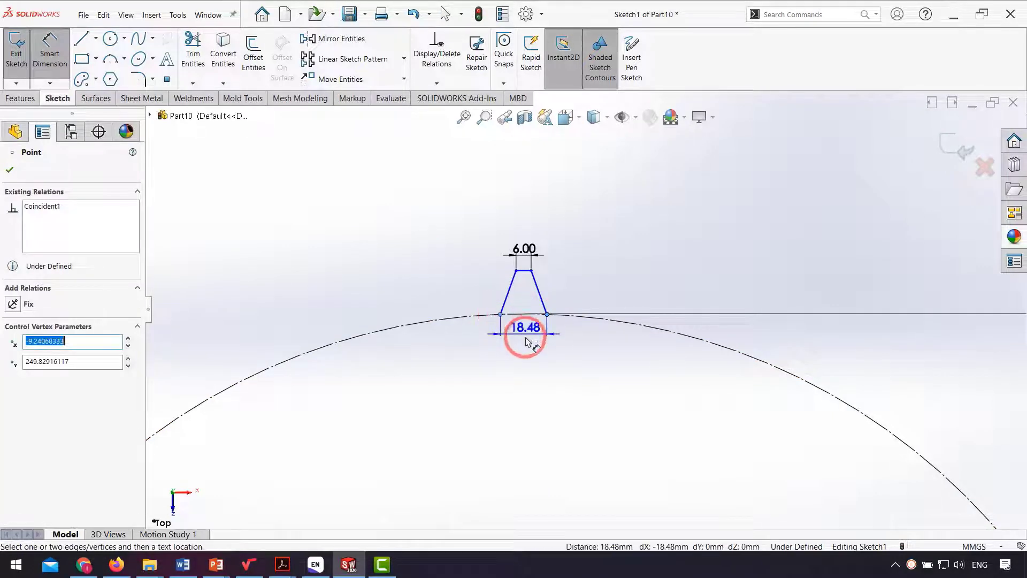
pyautogui.click(526, 342)
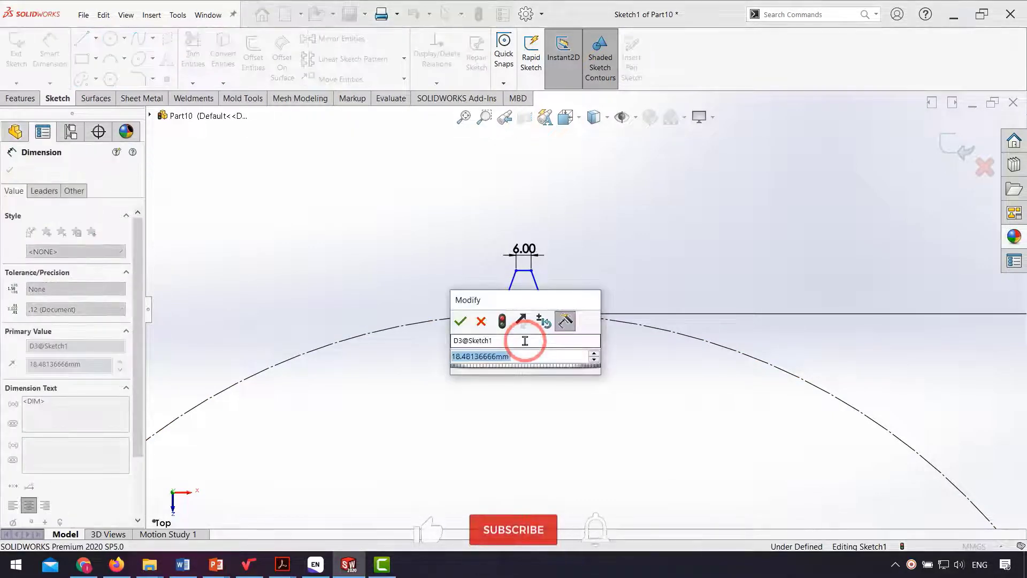
pyautogui.write('18')
pyautogui.press('Return')
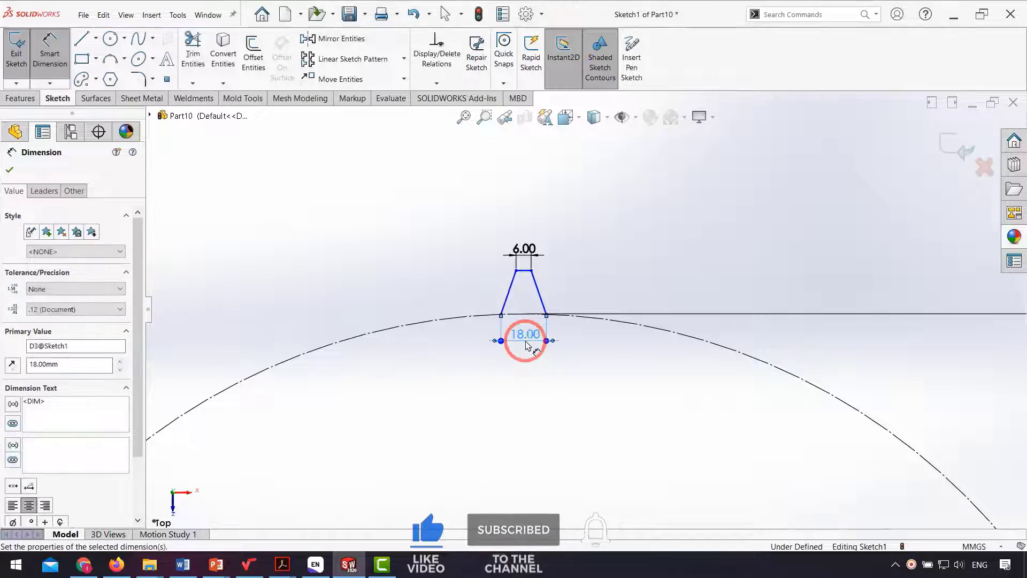
# Dimension the trapezoid's height to 17 mm and exit the sketch
pyautogui.click(523, 270)
pyautogui.click(501, 313)
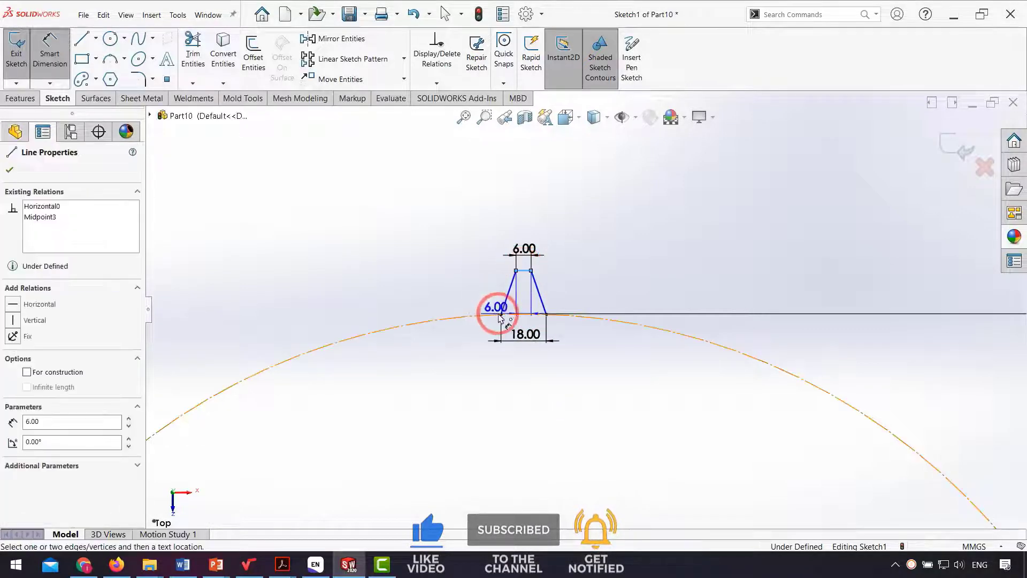
pyautogui.click(576, 298)
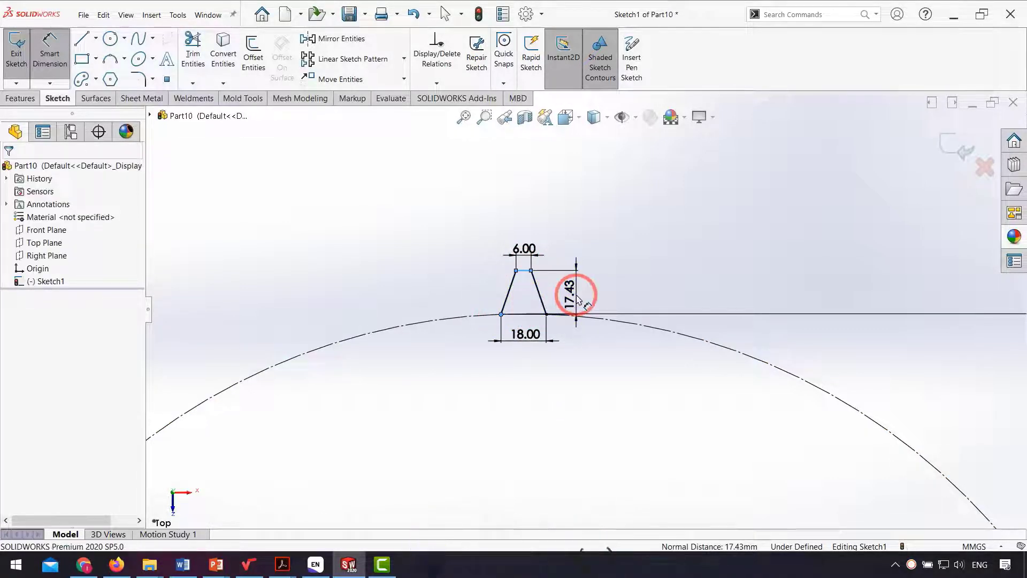
pyautogui.write('17')
pyautogui.press('Return')
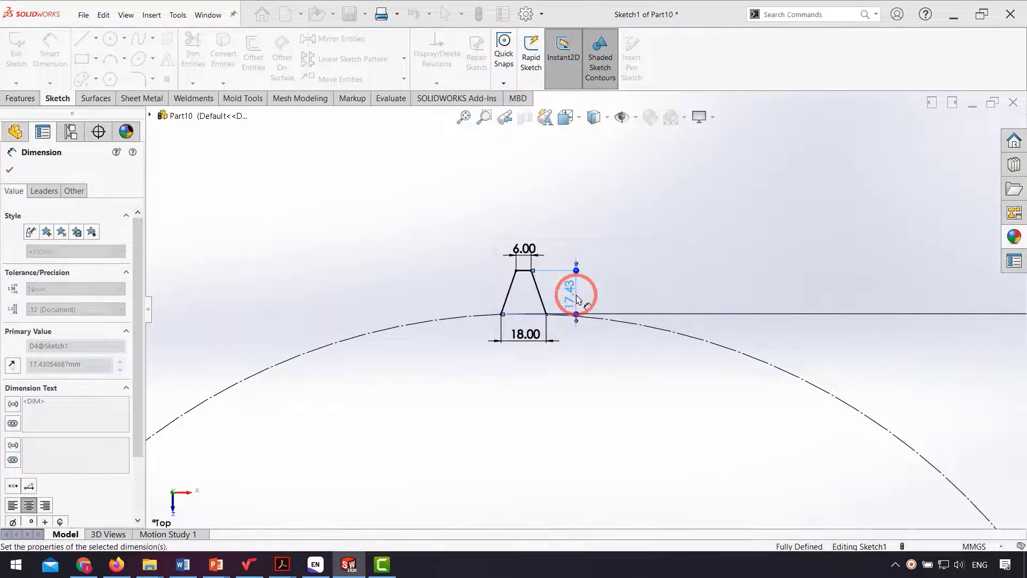
pyautogui.click(958, 148)
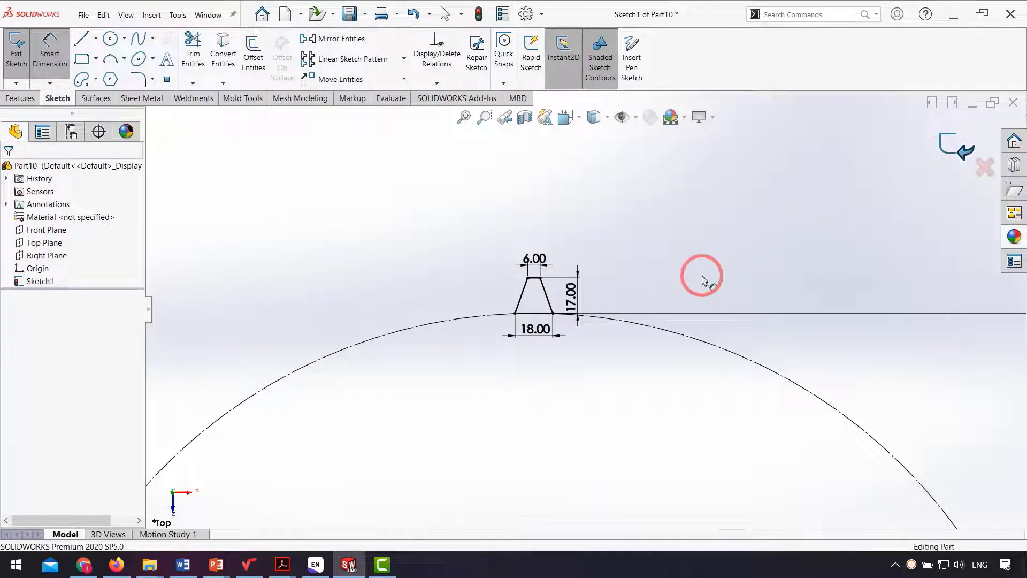
# Start a new sketch on the Right Plane
pyautogui.click(47, 255)
pyautogui.click(62, 244)
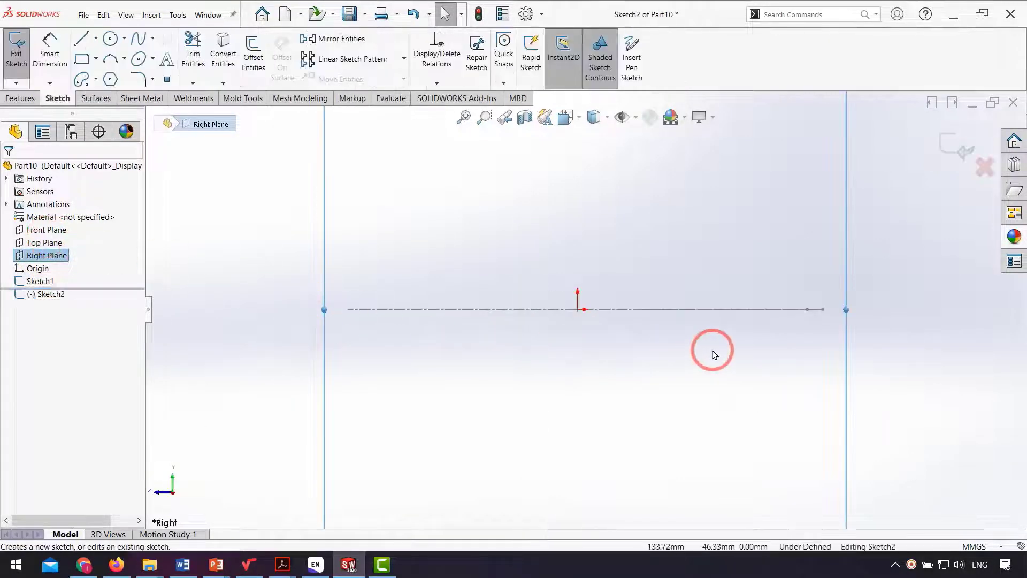
pyautogui.scroll(-1, 746, 324)
pyautogui.click(766, 330)
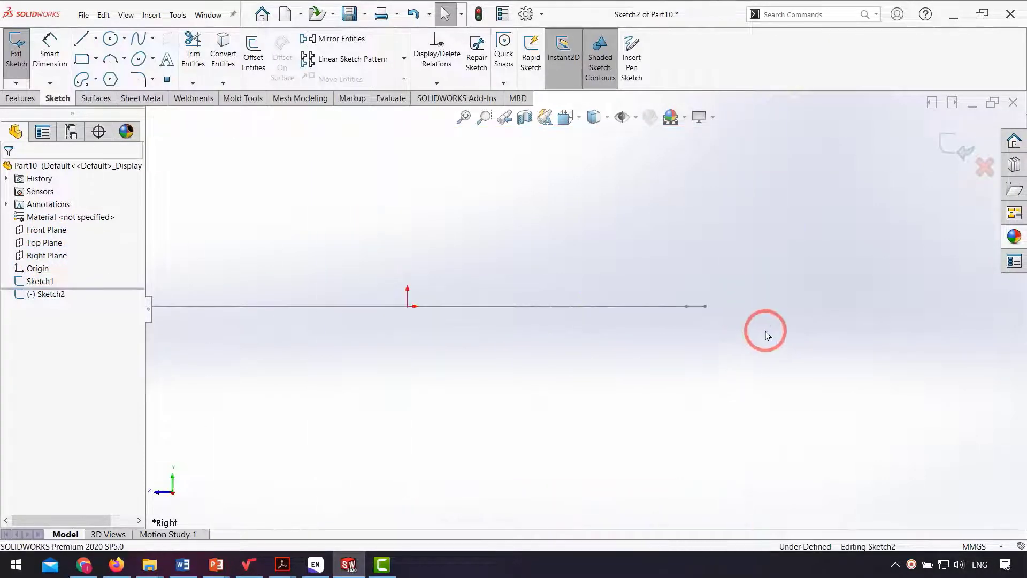
# Sketch two connected lines from the trapezoid's outer edge: one about 71 mm sloping slightly outward and down, one about 280 mm sloping inward and down
pyautogui.click(88, 39)
pyautogui.scroll(-5, 690, 321)
pyautogui.moveTo(663, 280); pyautogui.dragTo(649, 282, button='middle')
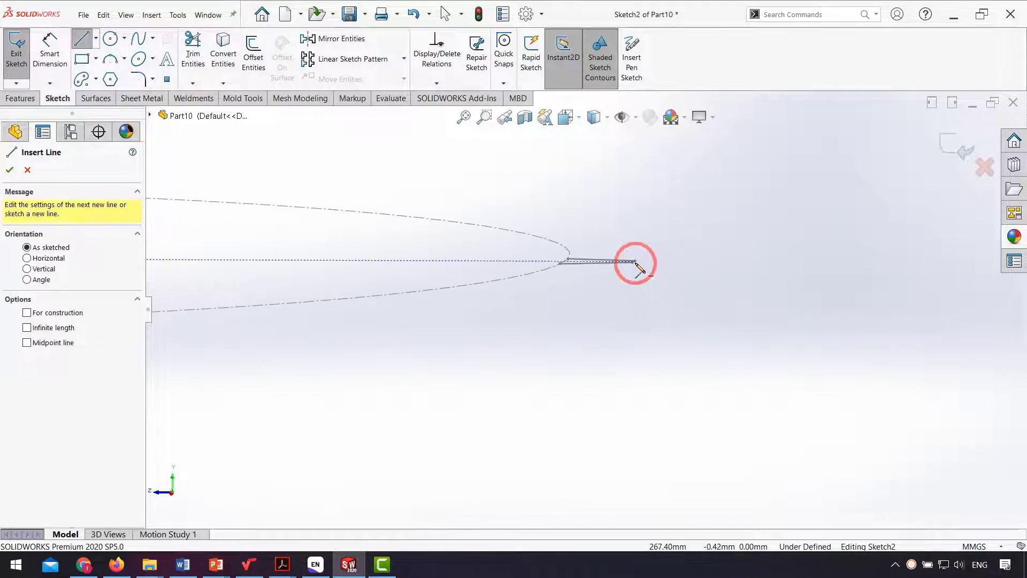
pyautogui.click(636, 262)
pyautogui.hotkey('ctrl', '8')
pyautogui.scroll(5, 663, 381)
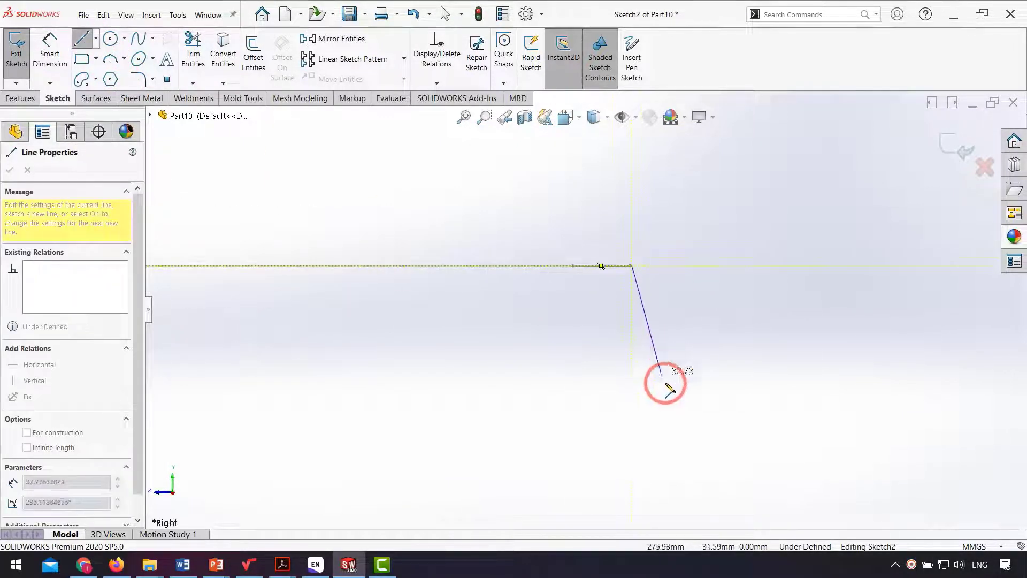
pyautogui.click(625, 392)
pyautogui.scroll(4, 615, 412)
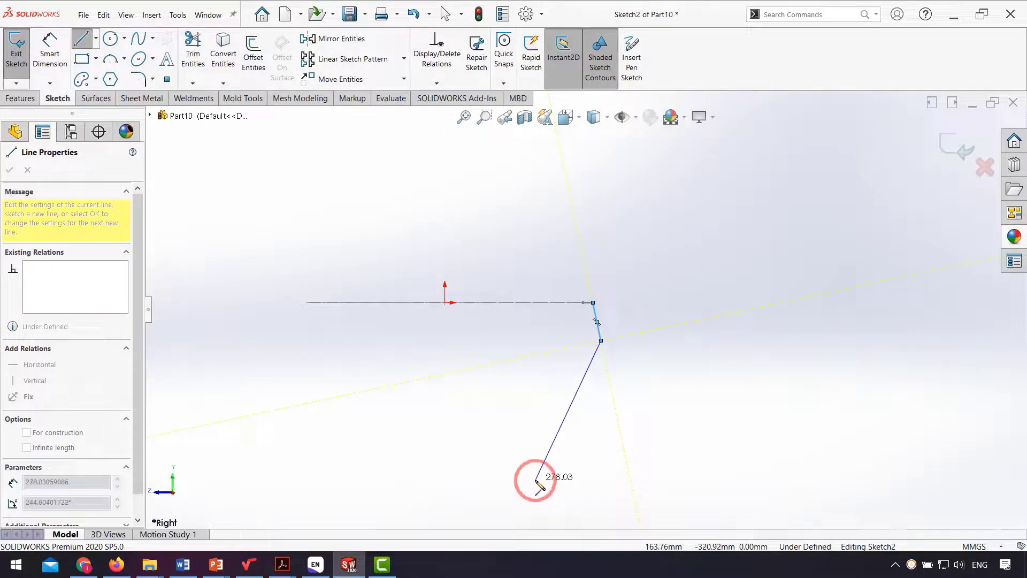
pyautogui.click(536, 481)
pyautogui.press('Escape')
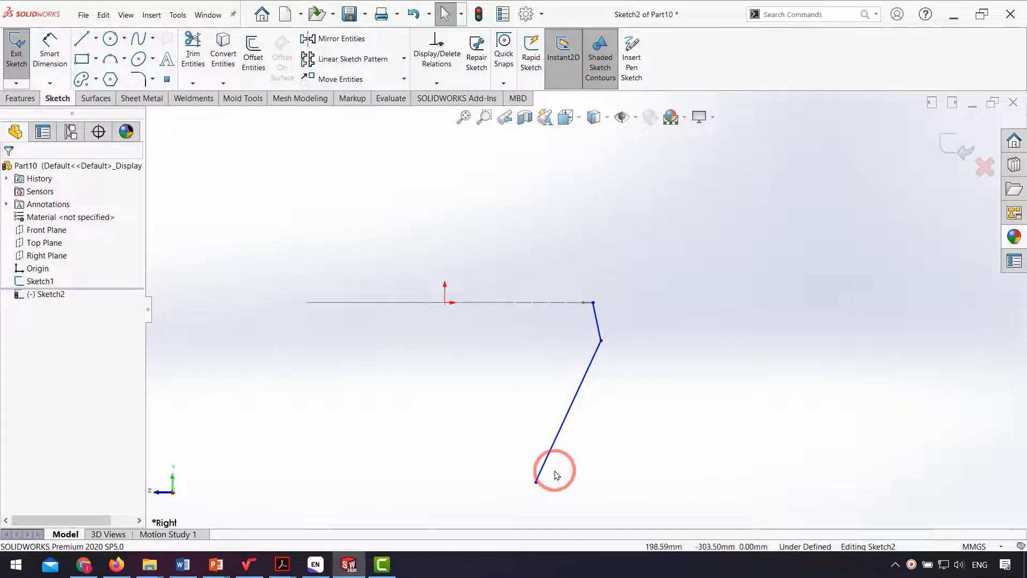
# Dimension the angle between the upper line and the vertical at its top endpoint to 11°
pyautogui.click(49, 53)
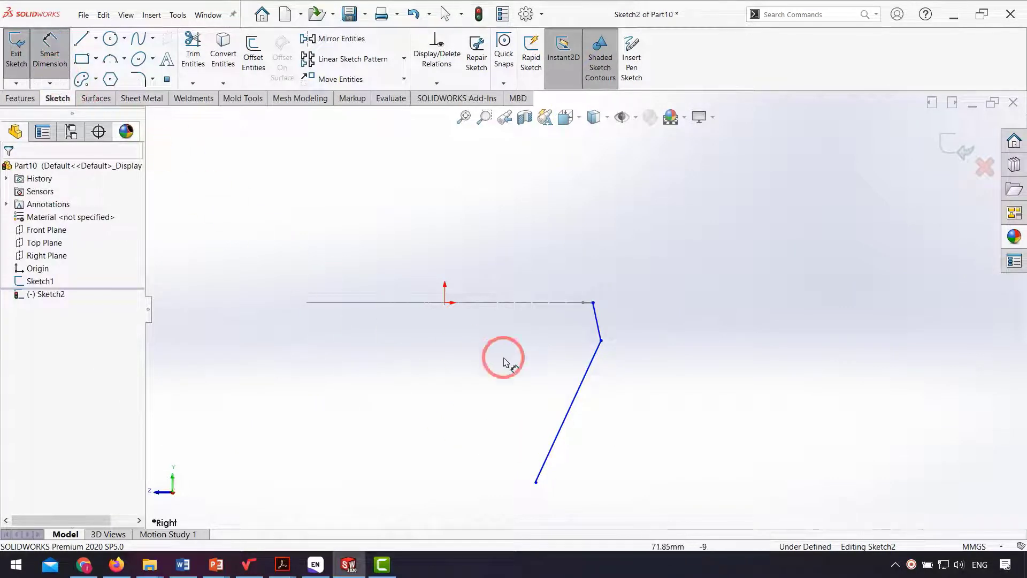
pyautogui.scroll(-2, 602, 348)
pyautogui.scroll(-2, 602, 348)
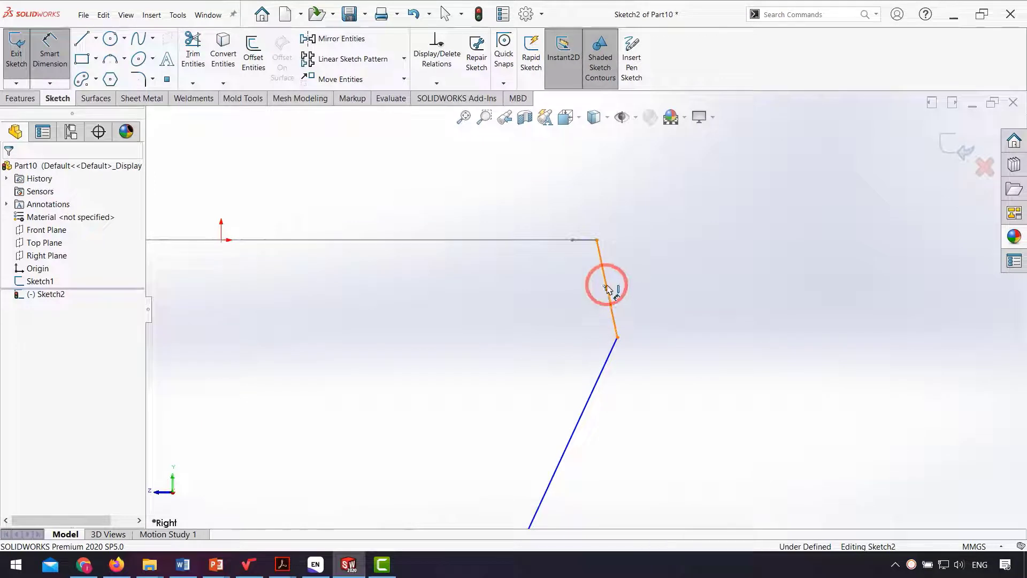
pyautogui.click(607, 289)
pyautogui.click(597, 241)
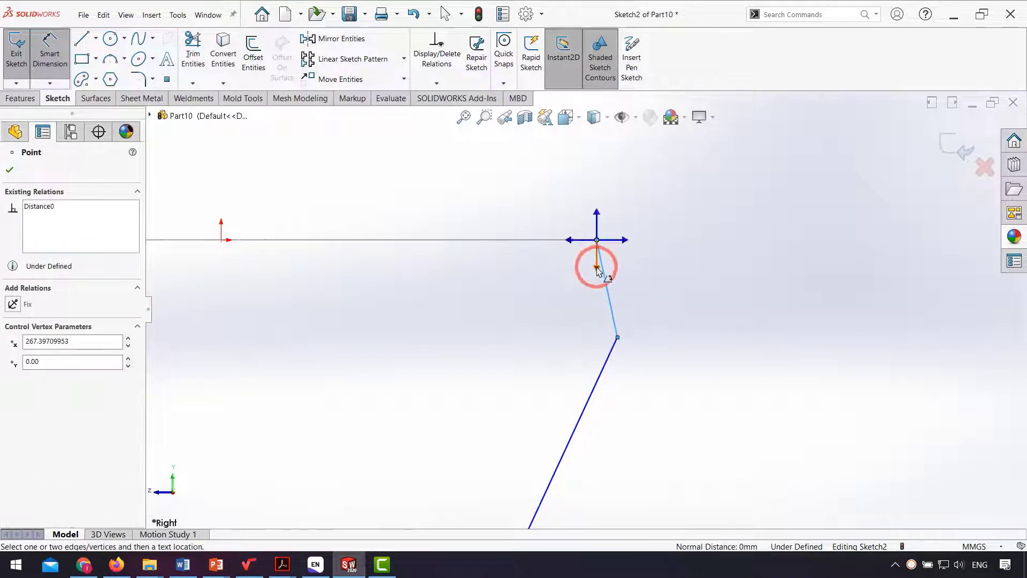
pyautogui.click(597, 269)
pyautogui.click(609, 306)
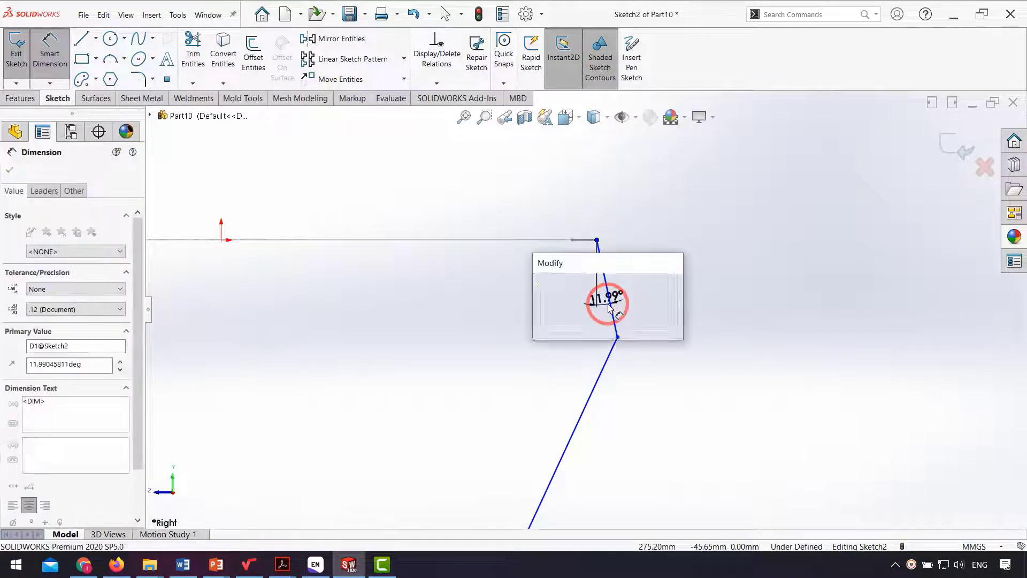
pyautogui.press('Return')
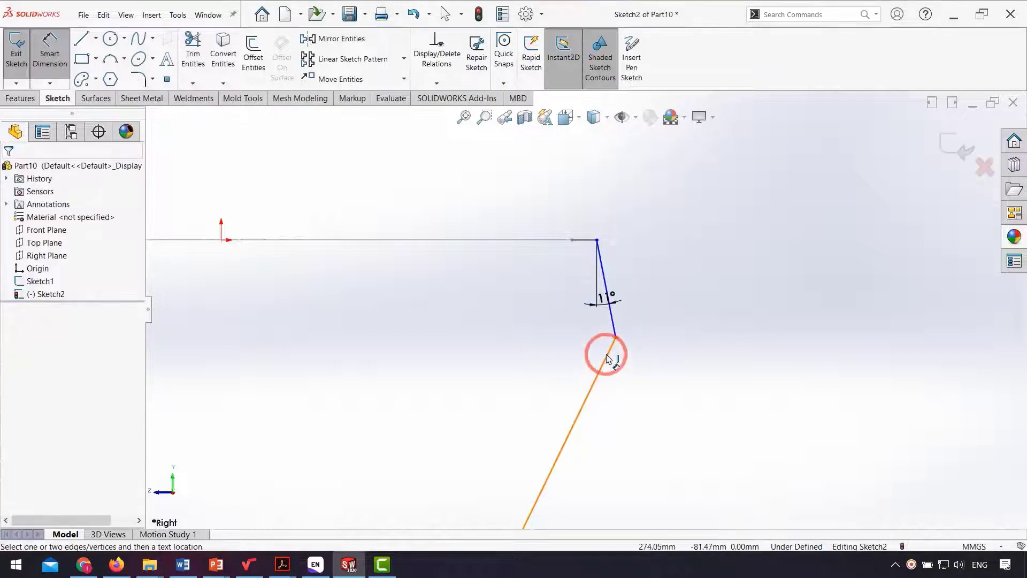
# Dimension the angle between the lower line and the horizontal at the corner of the two lines to 65°
pyautogui.click(616, 346)
pyautogui.click(616, 338)
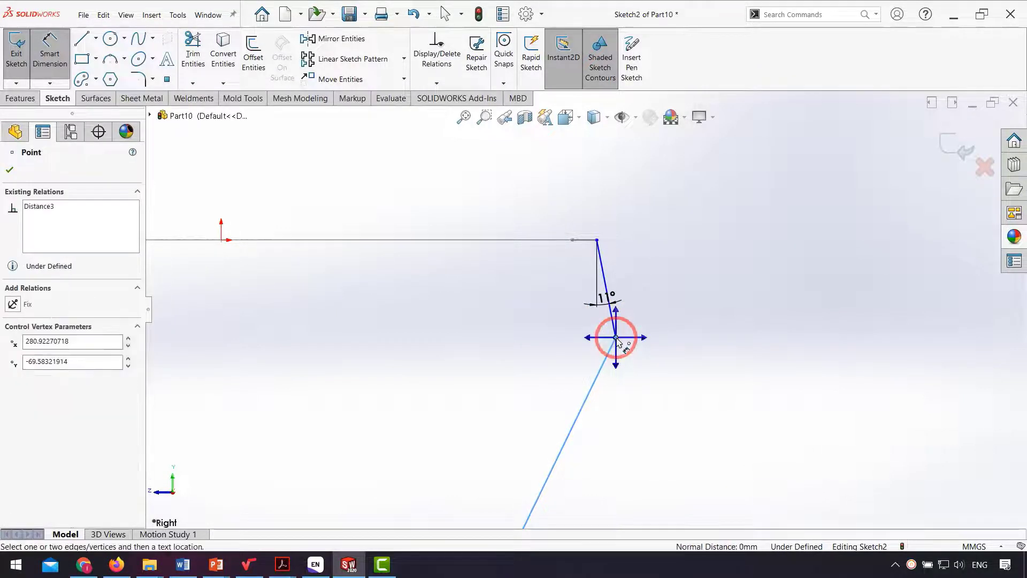
pyautogui.click(588, 338)
pyautogui.click(578, 368)
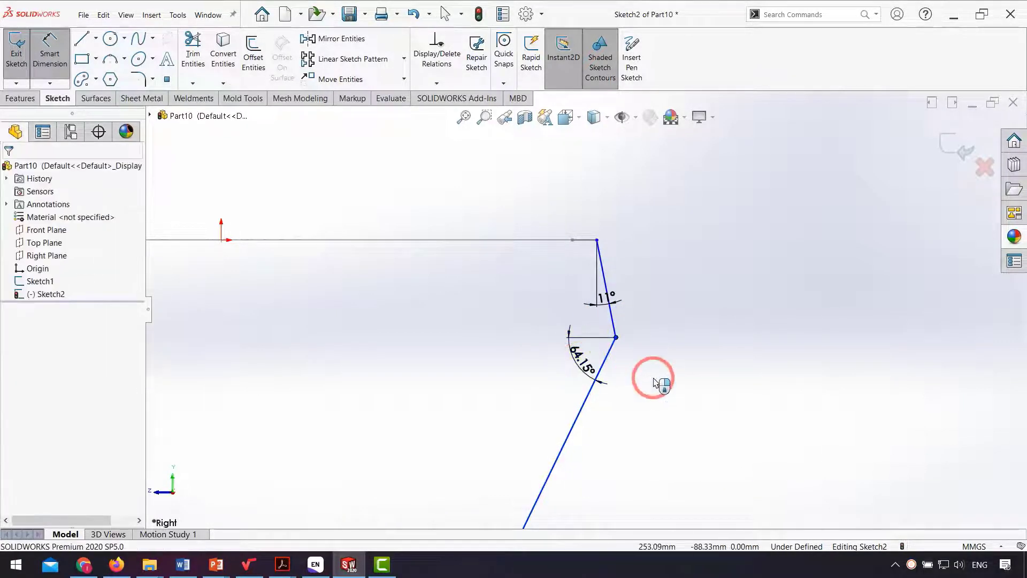
pyautogui.write('65')
pyautogui.press('Return')
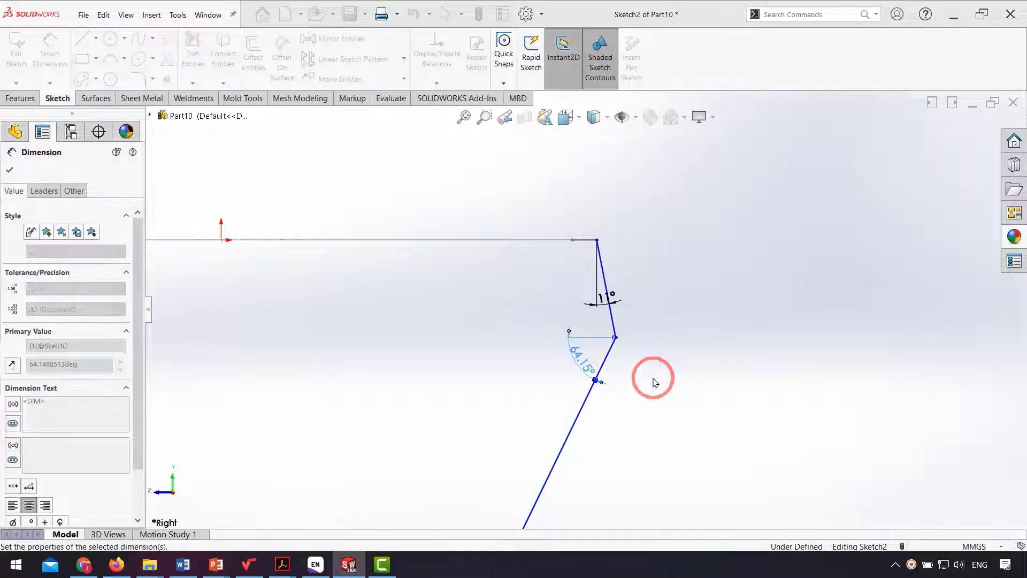
# Dimension the vertical distance between the upper line's two endpoints to 70 mm
pyautogui.click(616, 339)
pyautogui.click(597, 240)
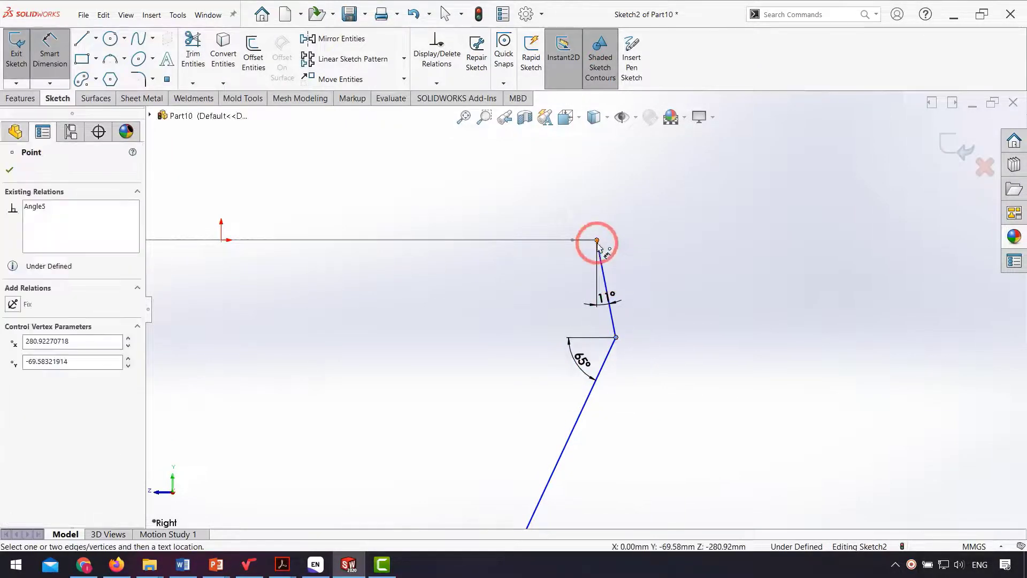
pyautogui.click(685, 294)
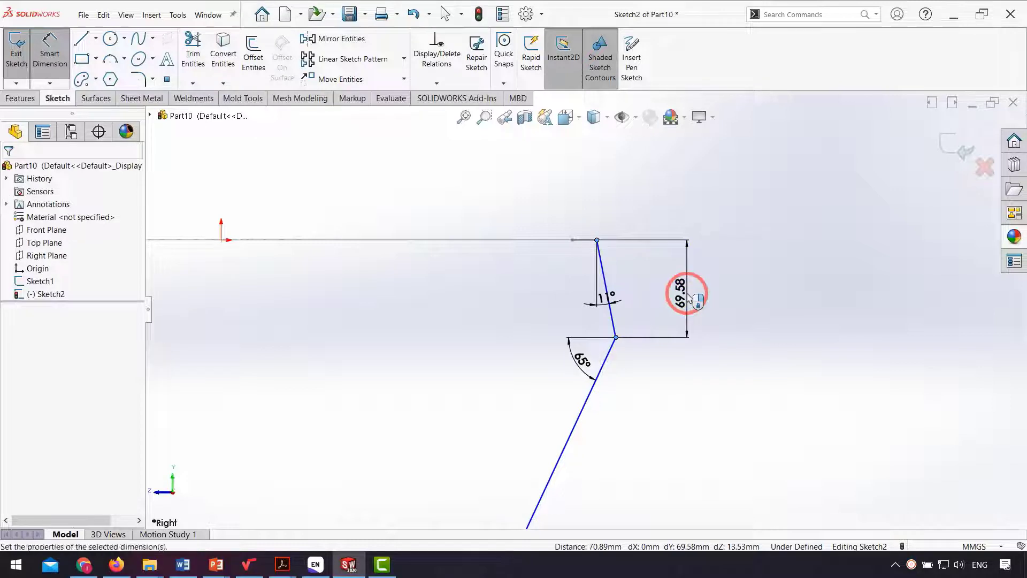
pyautogui.write('70')
pyautogui.press('Return')
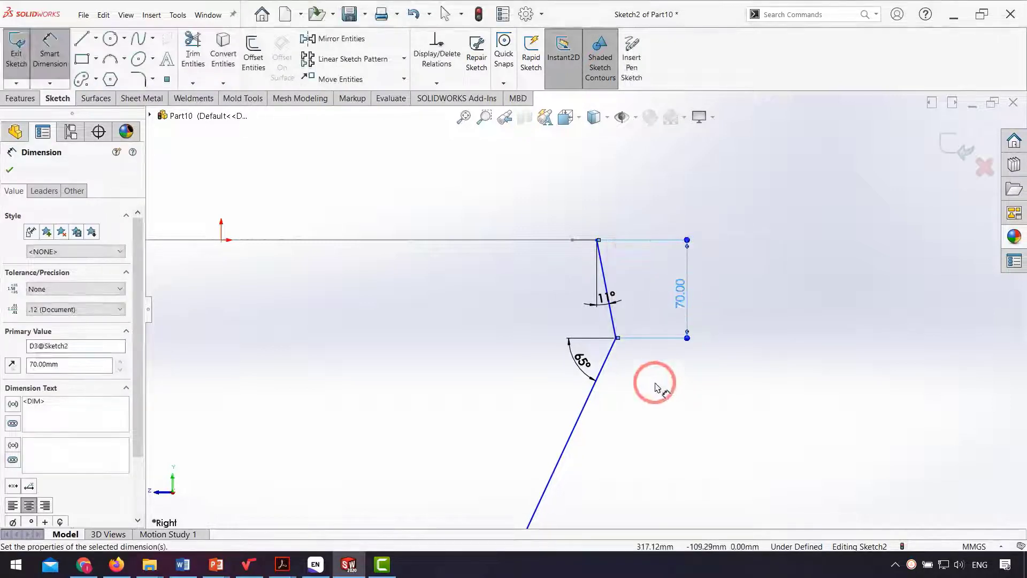
# Dimension the vertical distance between the lower line's two endpoints to 250 mm
pyautogui.click(616, 339)
pyautogui.scroll(5, 578, 412)
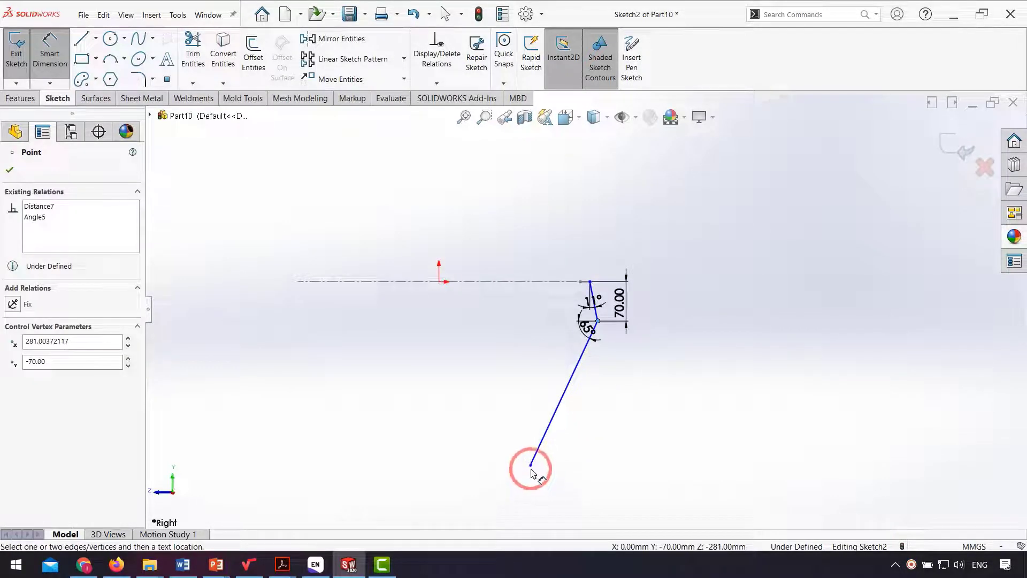
pyautogui.click(530, 465)
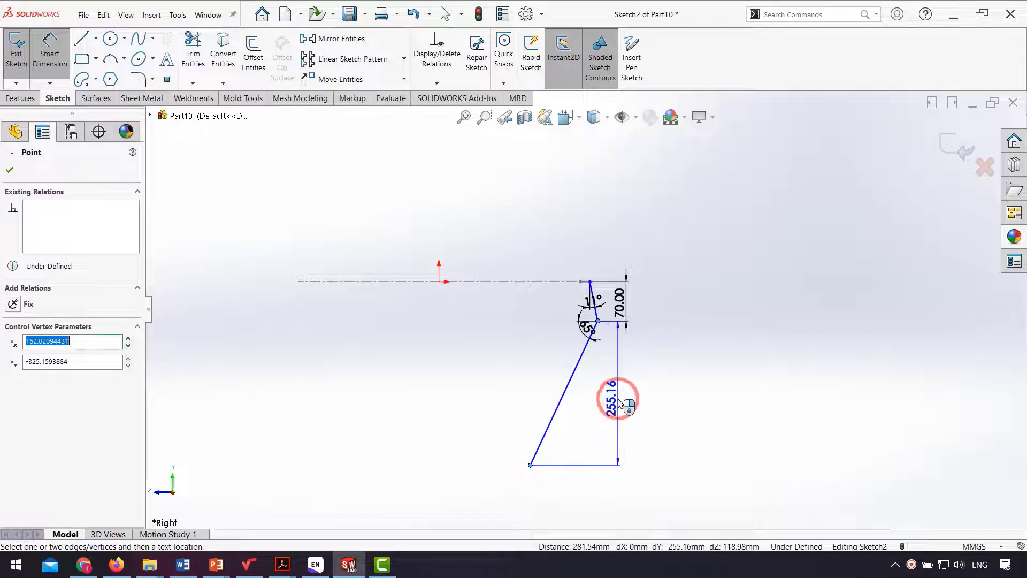
pyautogui.click(619, 401)
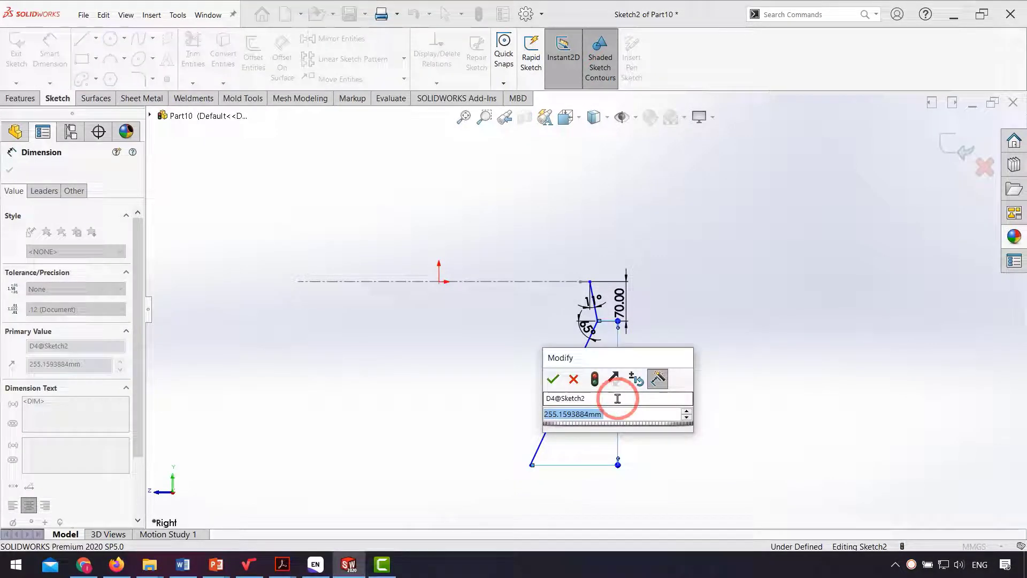
pyautogui.write('250')
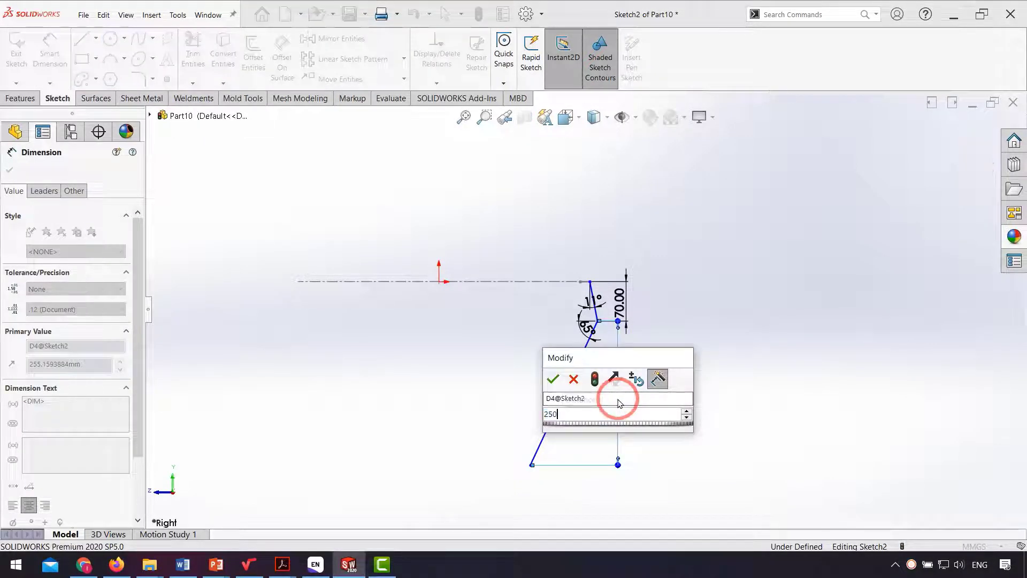
pyautogui.press('Return')
pyautogui.press('Escape')
# Add a Pierce relation between the upper line's top endpoint and the trapezoid's 6 mm line, and exit the sketch
pyautogui.scroll(-4, 592, 281)
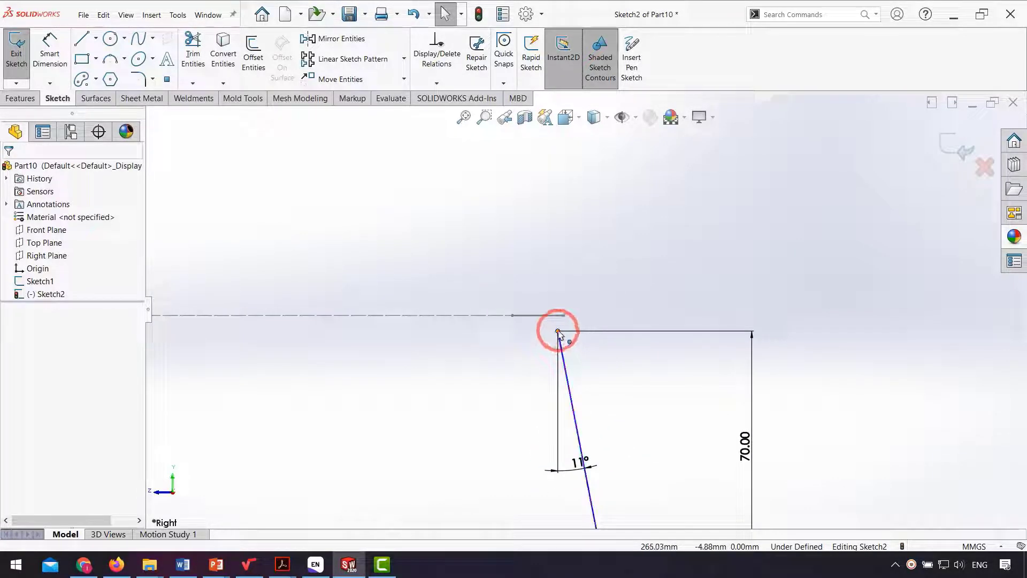
pyautogui.click(558, 332)
pyautogui.scroll(-2, 606, 272)
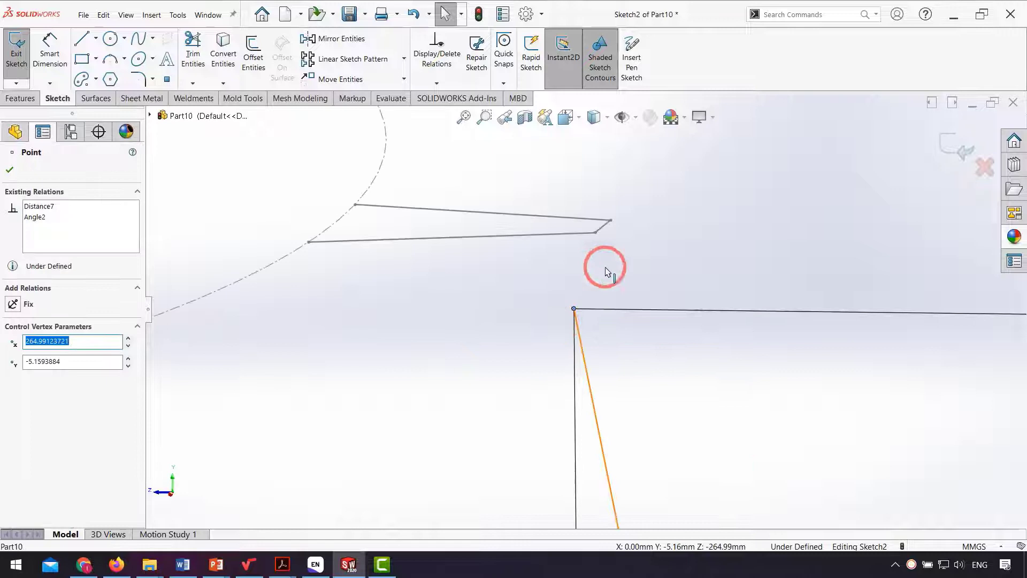
pyautogui.keyDown('ctrl'); pyautogui.click(604, 227); pyautogui.keyUp('ctrl')
pyautogui.click(36, 365)
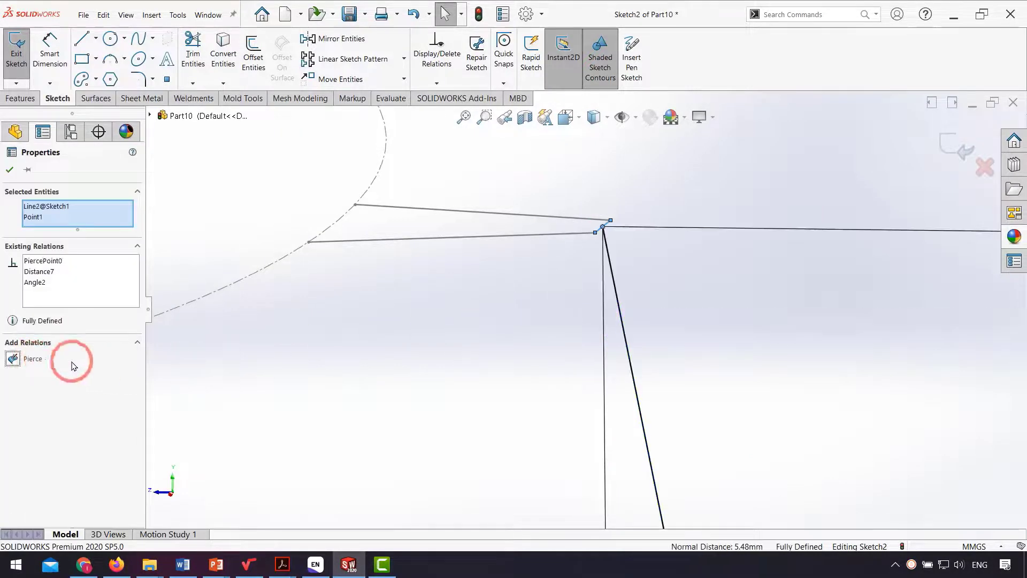
pyautogui.click(390, 381)
pyautogui.scroll(4, 540, 426)
pyautogui.scroll(2, 550, 436)
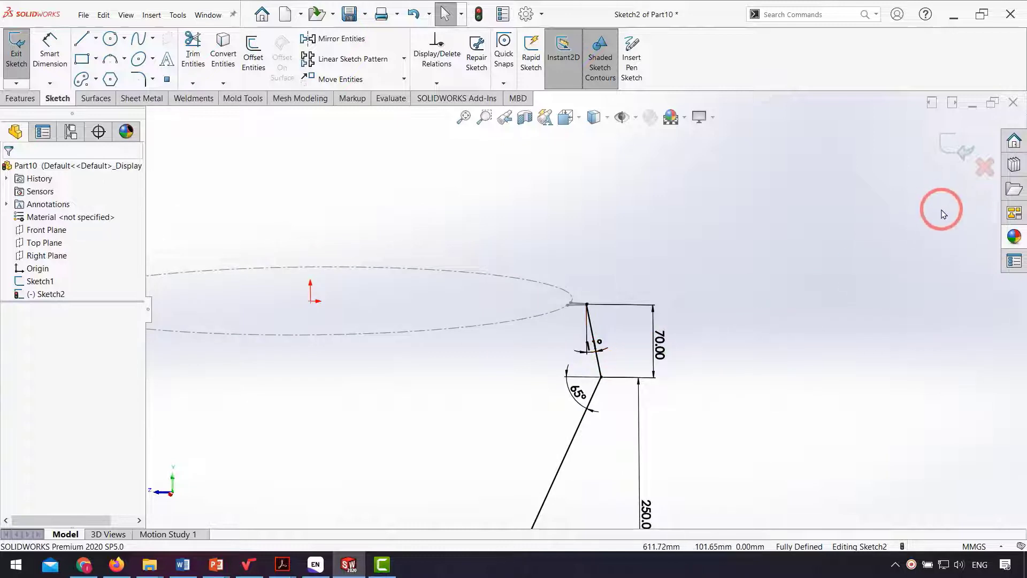
pyautogui.press('z')
pyautogui.click(953, 157)
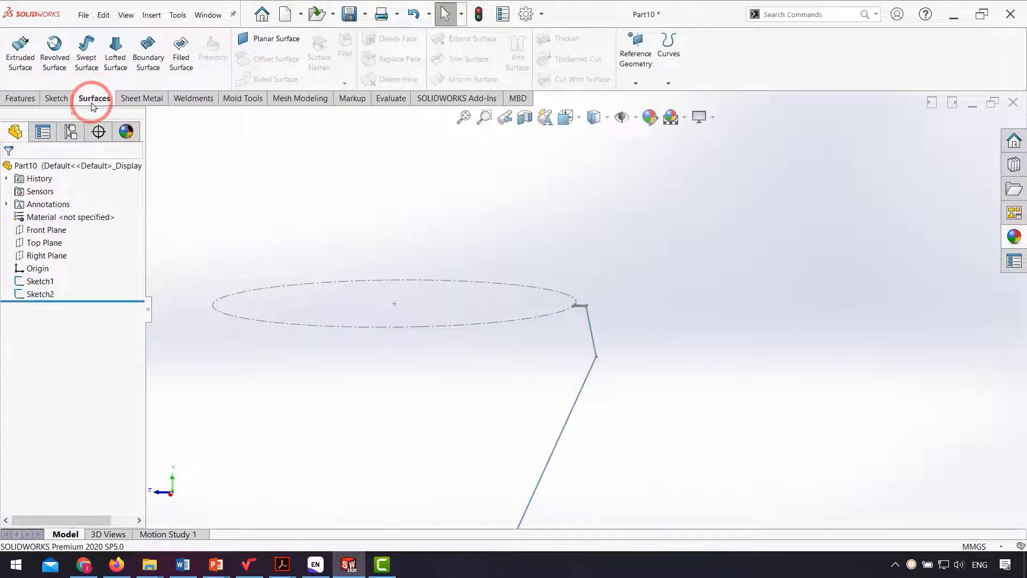
# Create a swept surface with the trapezoid sketch as profile and the two-line sketch as path
pyautogui.click(91, 73)
pyautogui.moveTo(609, 351); pyautogui.dragTo(584, 383, button='middle')
pyautogui.scroll(-7, 562, 335)
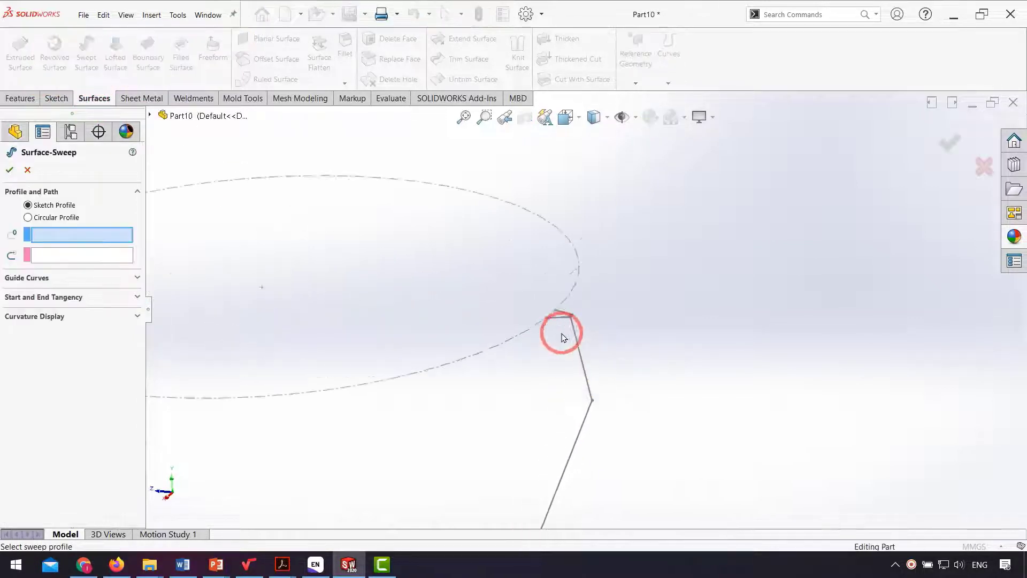
pyautogui.click(571, 280)
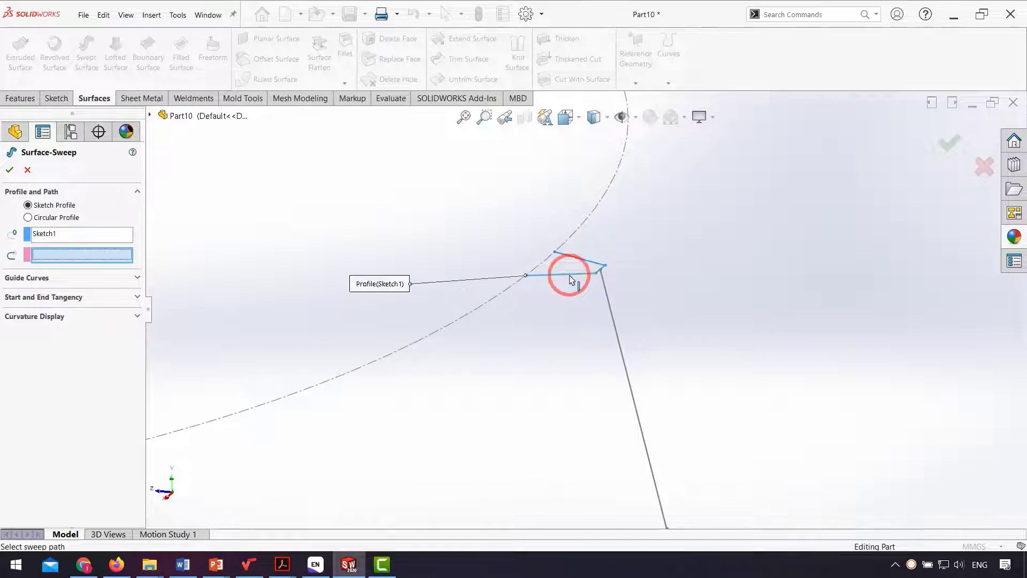
pyautogui.click(613, 320)
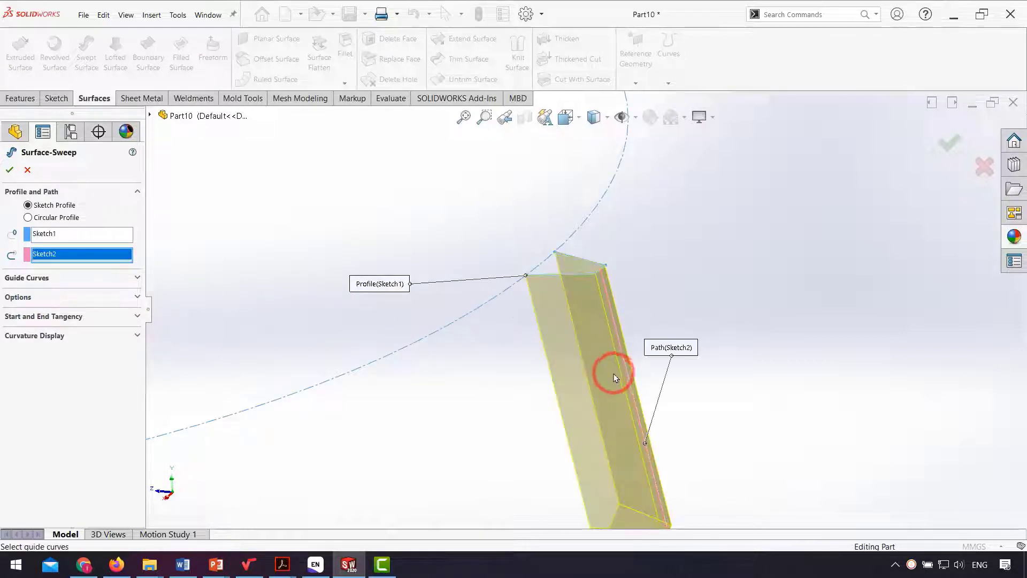
pyautogui.click(951, 150)
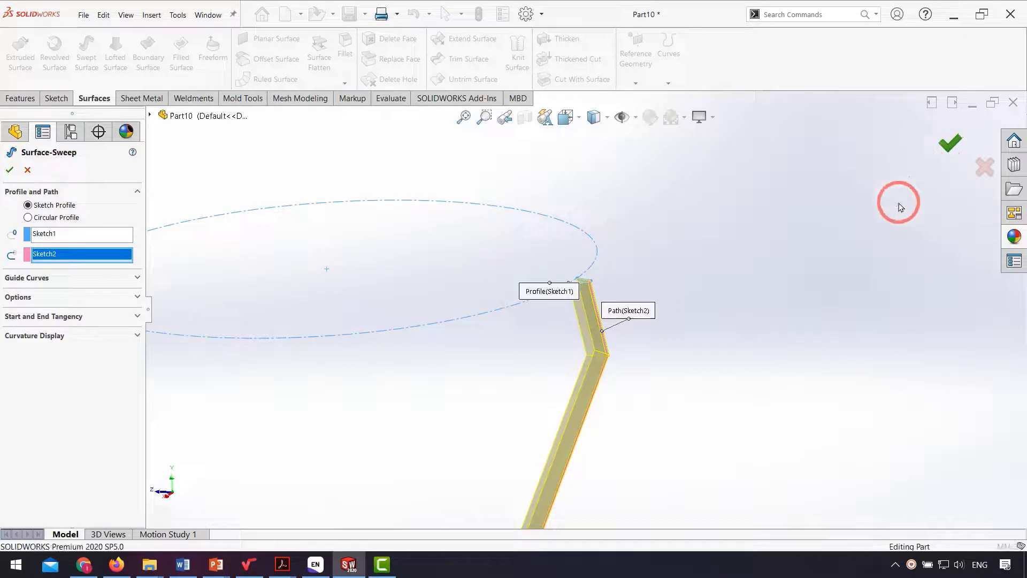
pyautogui.click(657, 391)
pyautogui.moveTo(645, 385); pyautogui.dragTo(479, 365, button='middle')
pyautogui.moveTo(638, 365); pyautogui.dragTo(490, 354, button='middle')
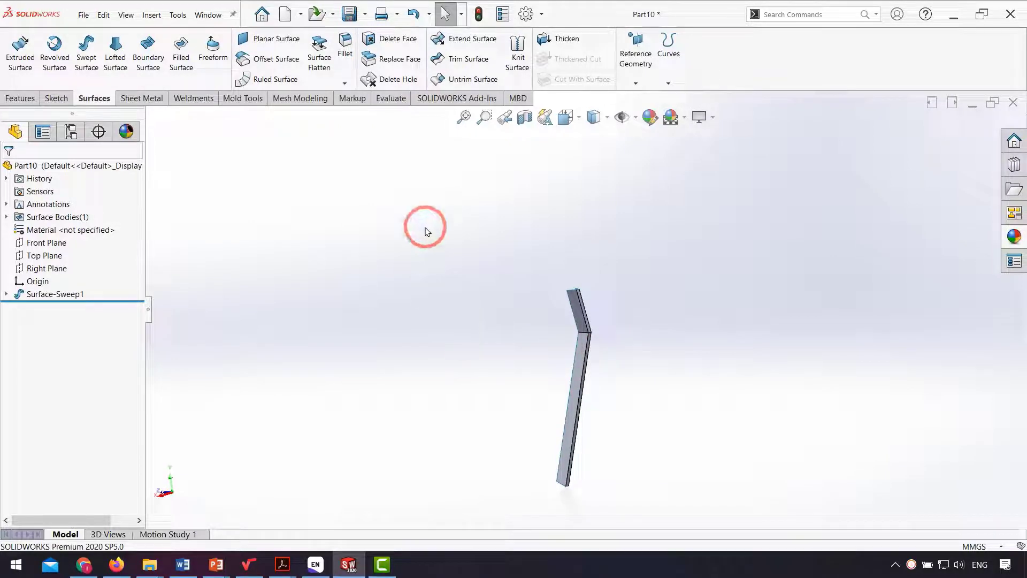
# Create a reference axis from the intersection of the Right Plane and the Front Plane
pyautogui.click(22, 98)
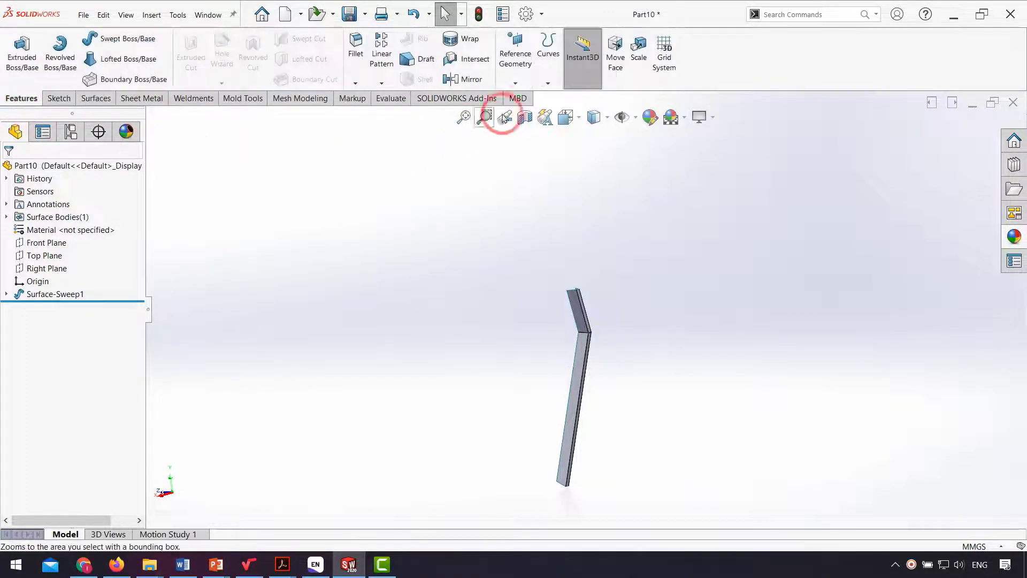
pyautogui.click(516, 84)
pyautogui.click(523, 108)
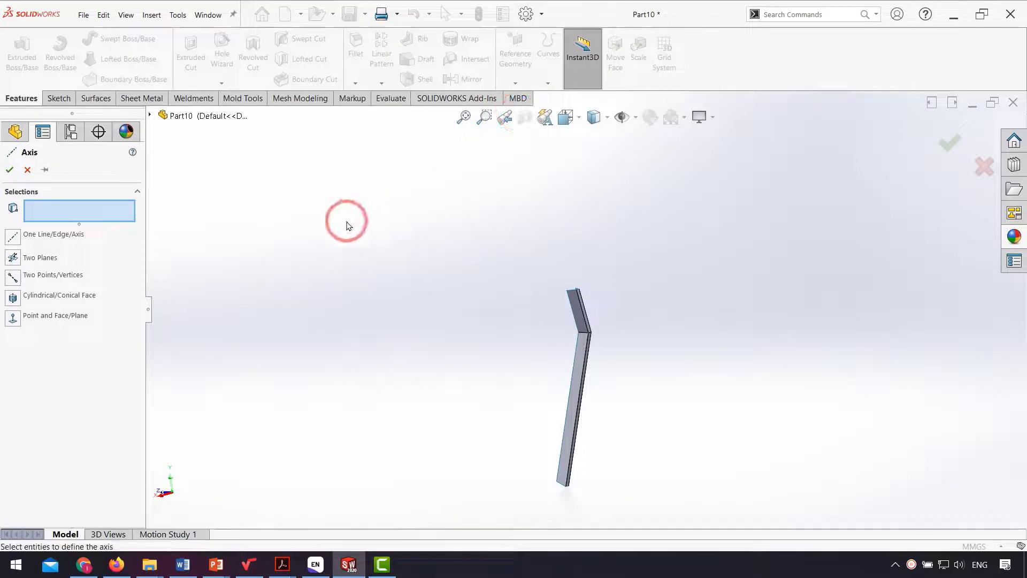
pyautogui.click(149, 116)
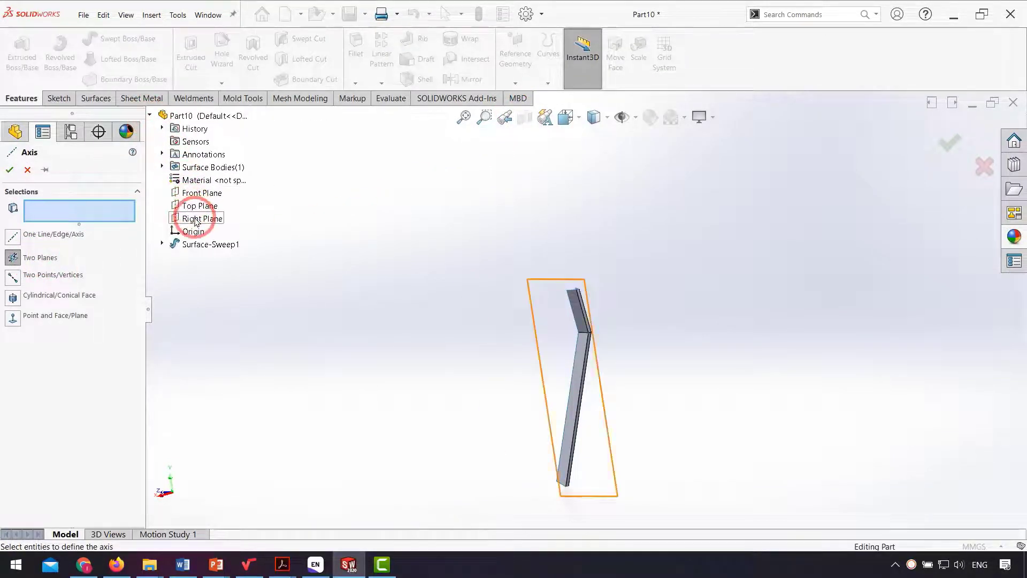
pyautogui.click(194, 218)
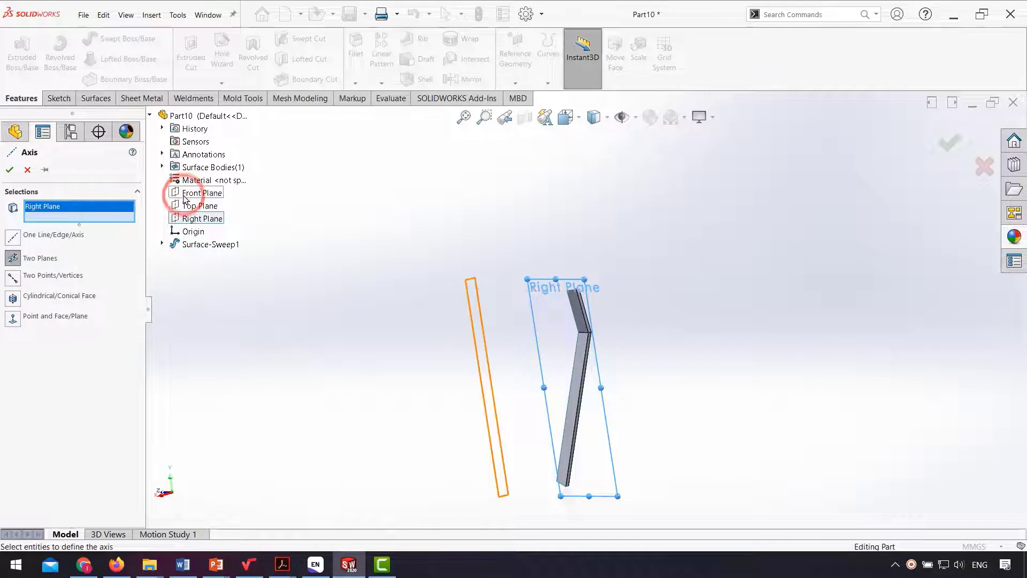
pyautogui.click(188, 194)
pyautogui.click(9, 170)
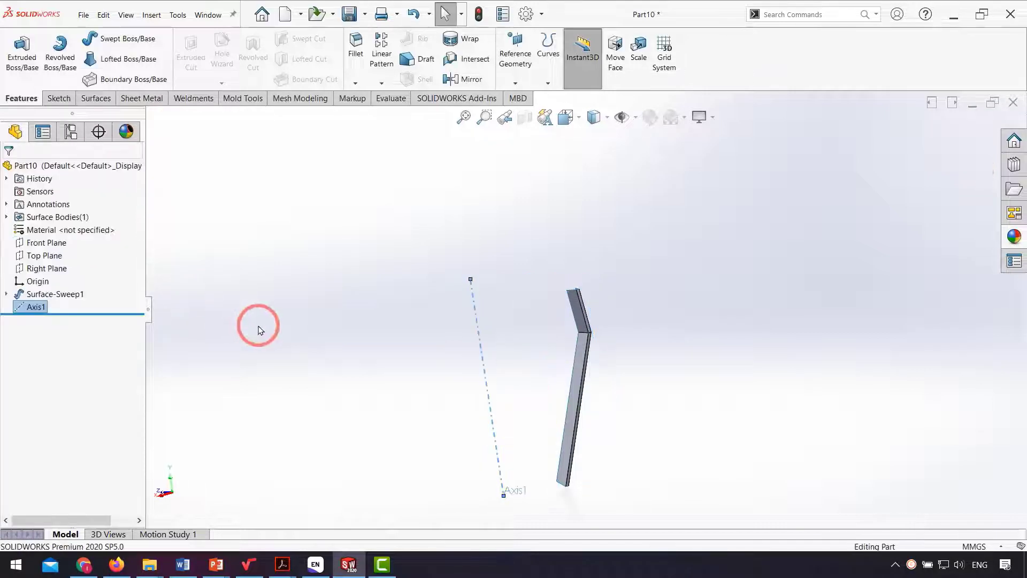
# Circular-pattern the swept surface body around the reference axis with 40 equally spaced instances over 360 degrees
pyautogui.moveTo(293, 317); pyautogui.dragTo(298, 329, button='middle')
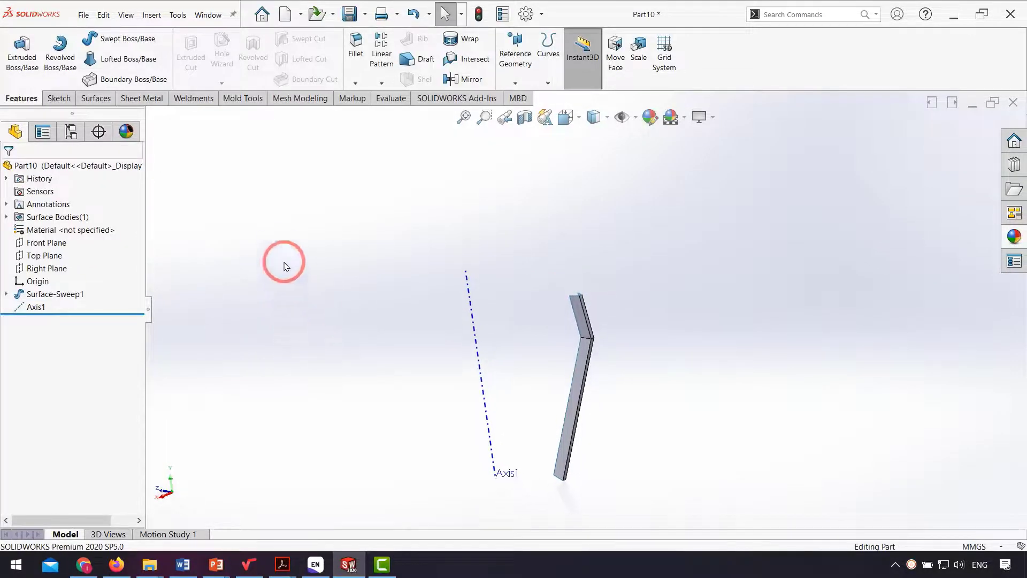
pyautogui.click(382, 84)
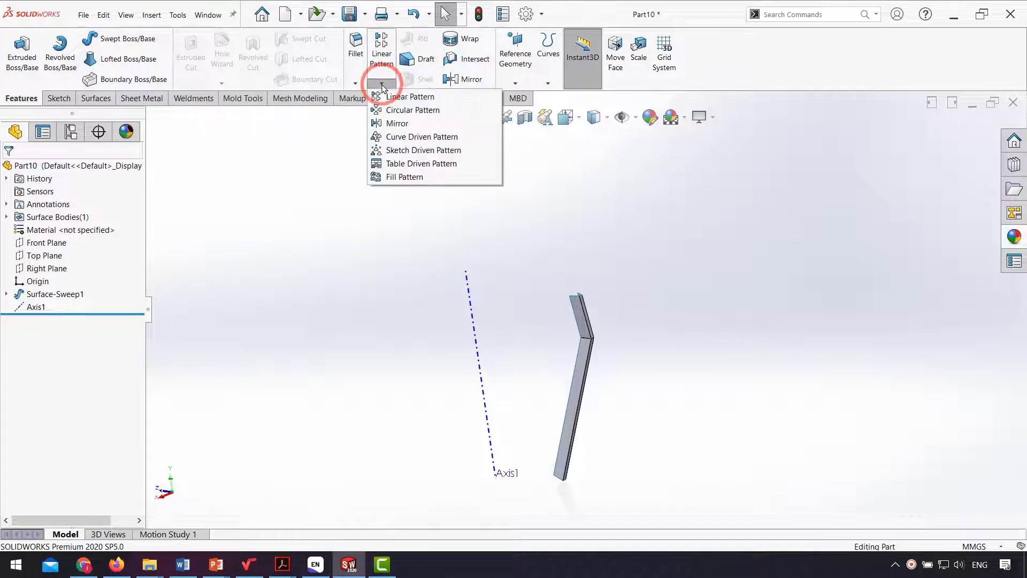
pyautogui.click(405, 109)
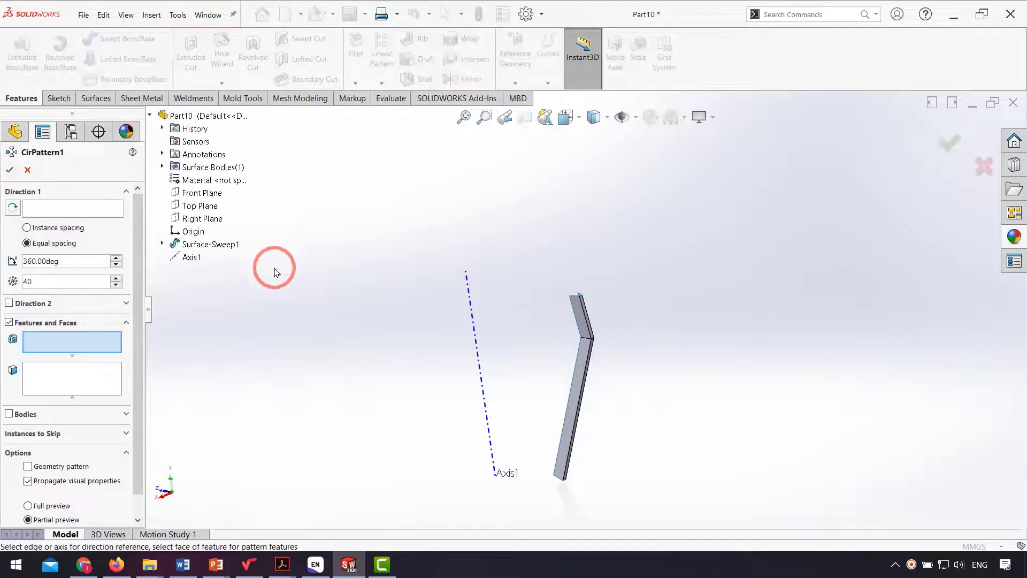
pyautogui.click(53, 212)
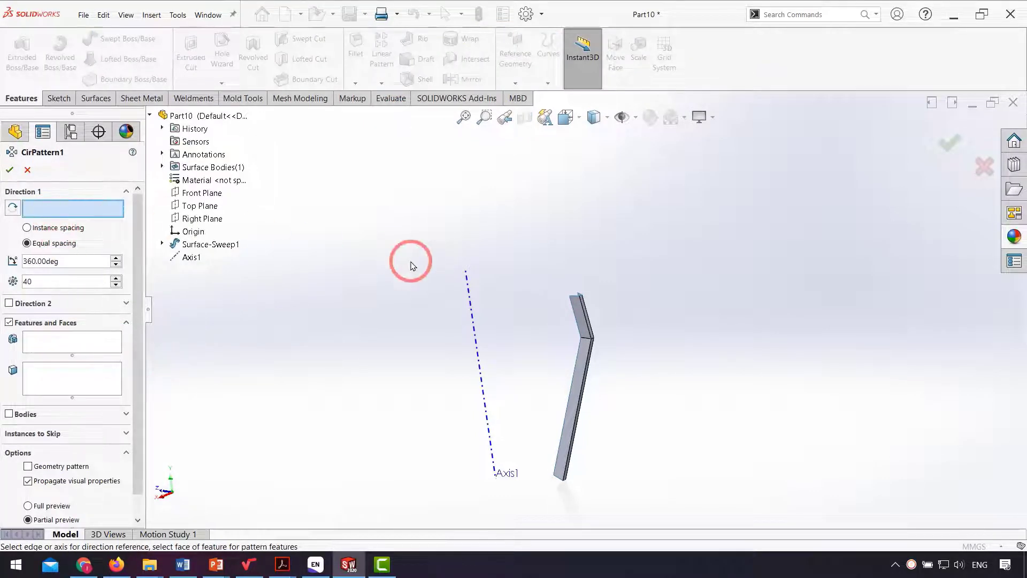
pyautogui.click(468, 303)
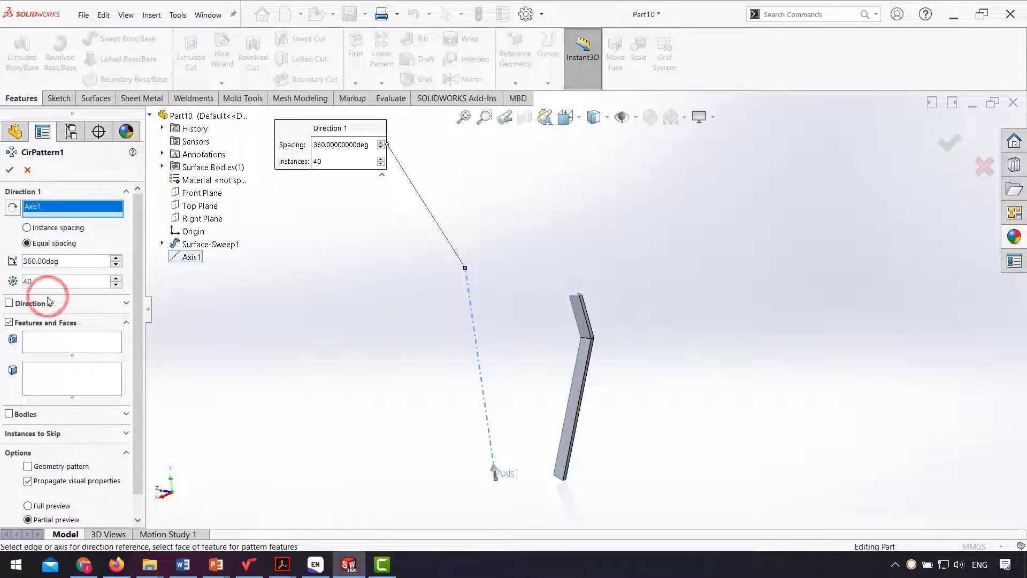
pyautogui.click(9, 414)
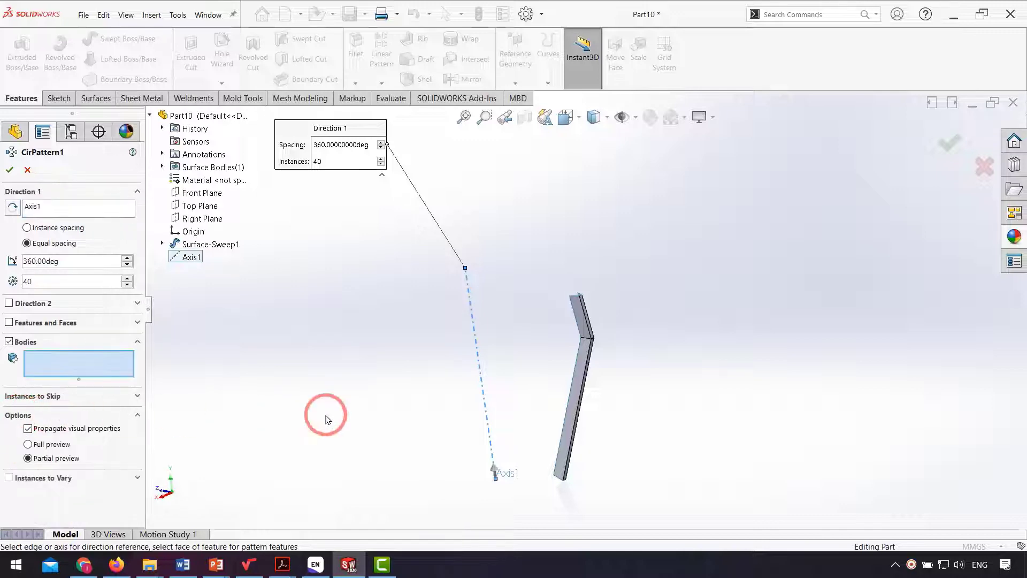
pyautogui.click(577, 398)
pyautogui.moveTo(578, 390); pyautogui.dragTo(213, 349, button='middle')
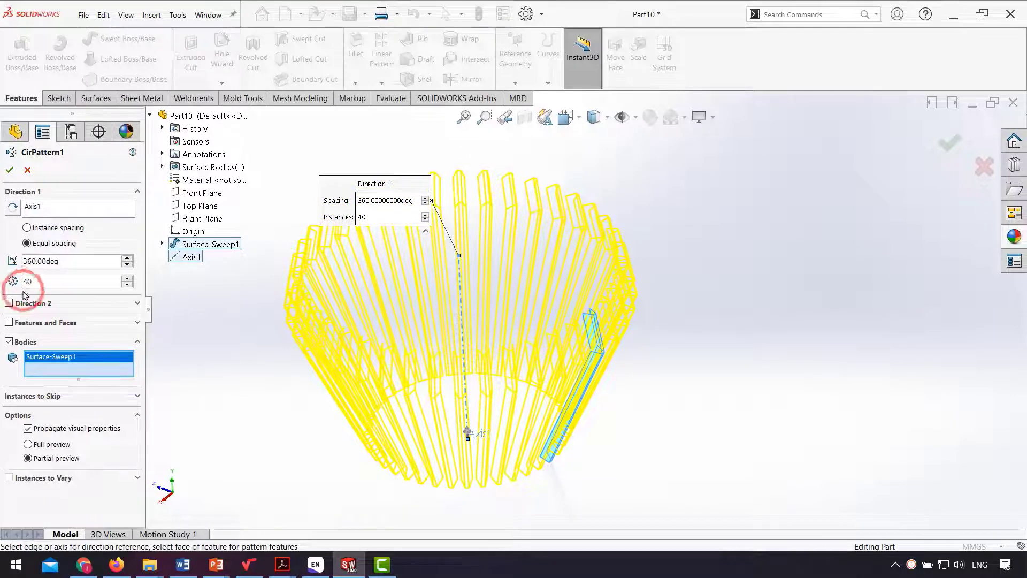
pyautogui.click(9, 172)
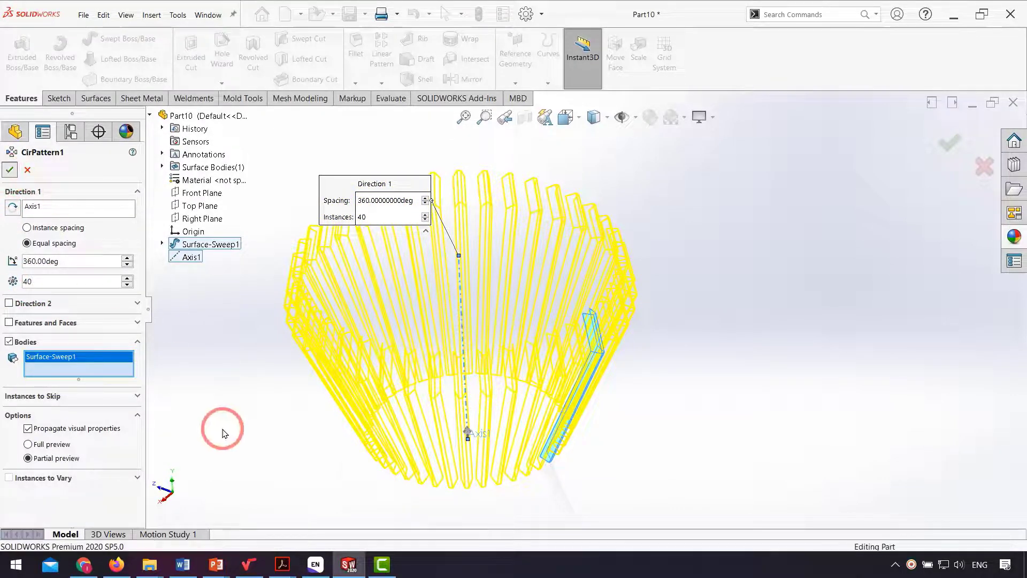
pyautogui.moveTo(513, 426); pyautogui.dragTo(523, 367, button='middle')
pyautogui.click(50, 291)
pyautogui.click(677, 436)
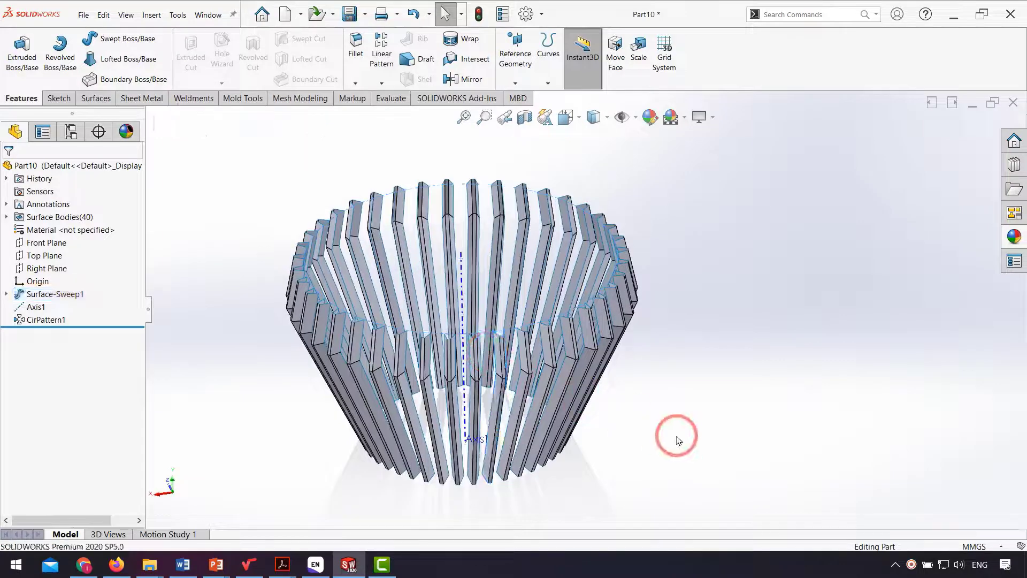
# Start a 3D sketch and draw a line joining the facing top-end corners of two adjacent front strips
pyautogui.click(69, 103)
pyautogui.click(16, 83)
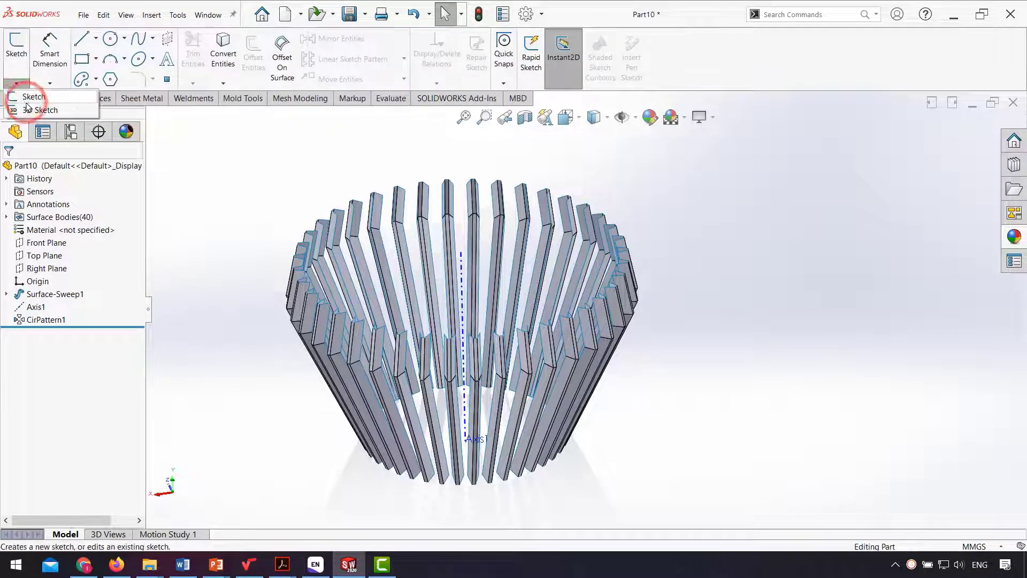
pyautogui.click(30, 111)
pyautogui.click(81, 43)
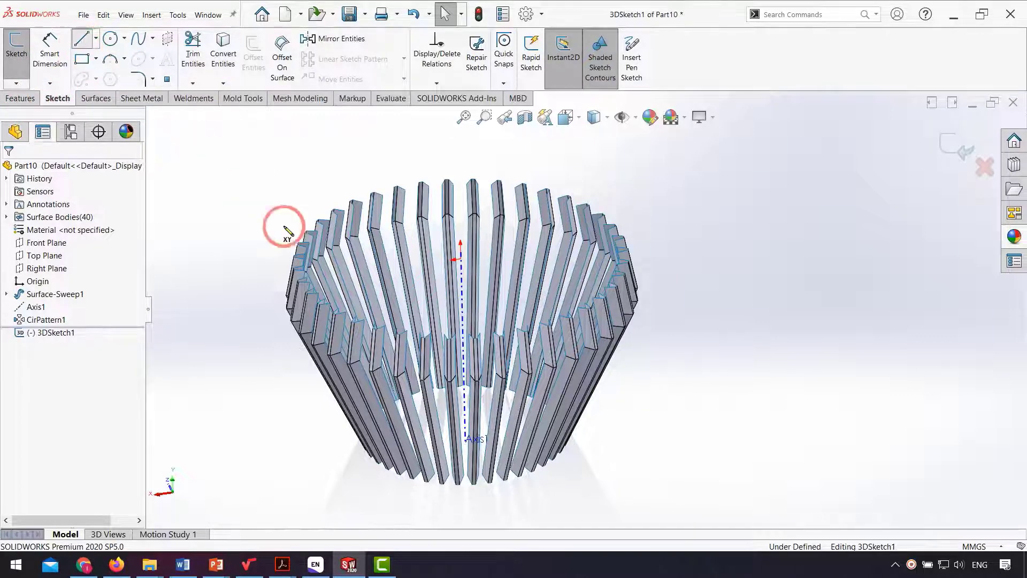
pyautogui.moveTo(540, 376)
pyautogui.mouseDown(button='middle')
pyautogui.moveTo(535, 389)
pyautogui.moveTo(542, 378)
pyautogui.mouseUp(button='middle')
pyautogui.scroll(-8, 541, 378)
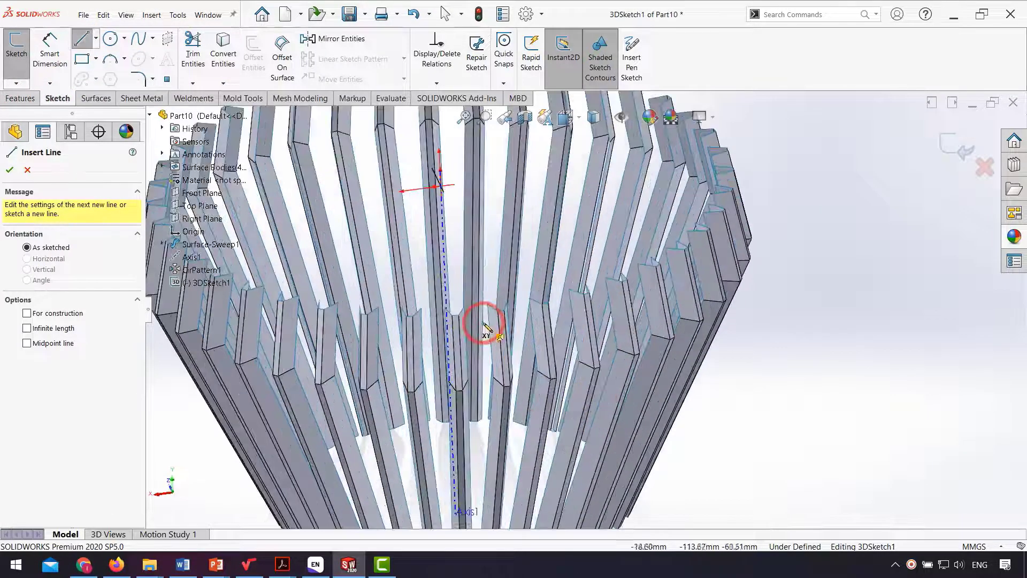
pyautogui.scroll(6, 593, 336)
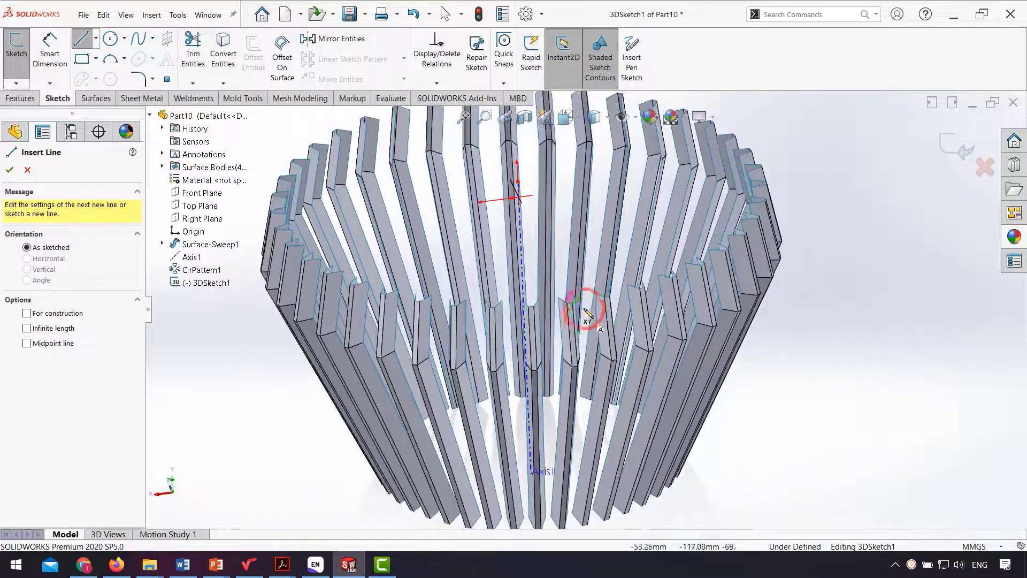
pyautogui.moveTo(587, 310); pyautogui.dragTo(557, 345, button='middle')
pyautogui.scroll(-1, 557, 345)
pyautogui.scroll(-3, 452, 362)
pyautogui.scroll(-3, 418, 353)
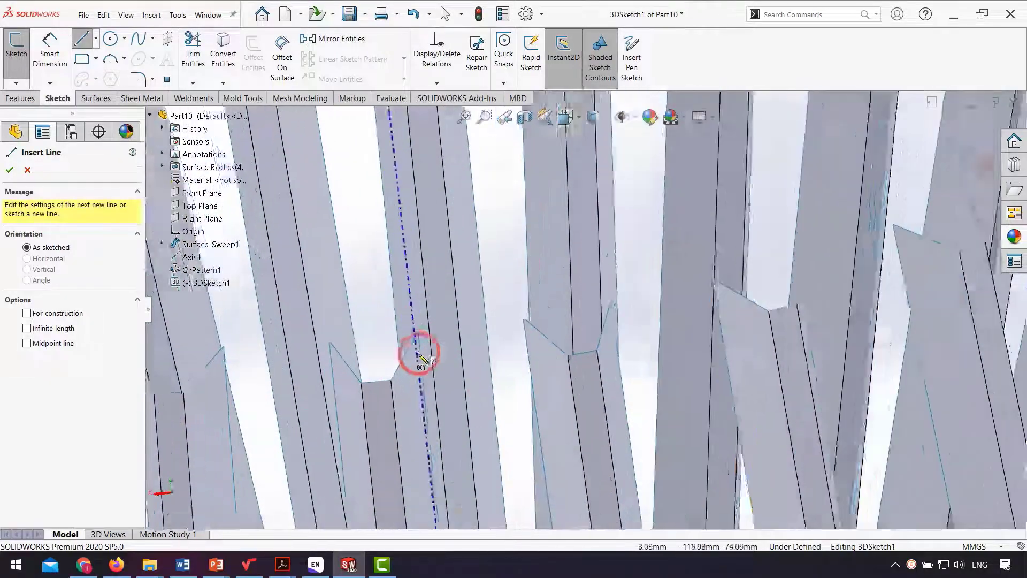
pyautogui.scroll(-2, 424, 367)
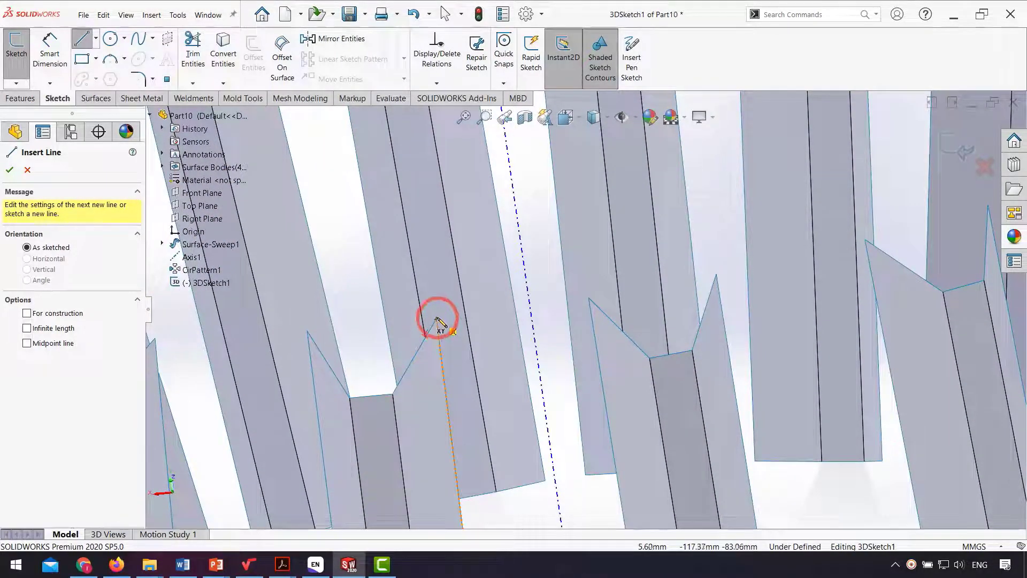
pyautogui.moveTo(437, 320)
pyautogui.mouseDown()
pyautogui.moveTo(534, 319)
pyautogui.moveTo(588, 301)
pyautogui.mouseUp()
pyautogui.click(589, 297)
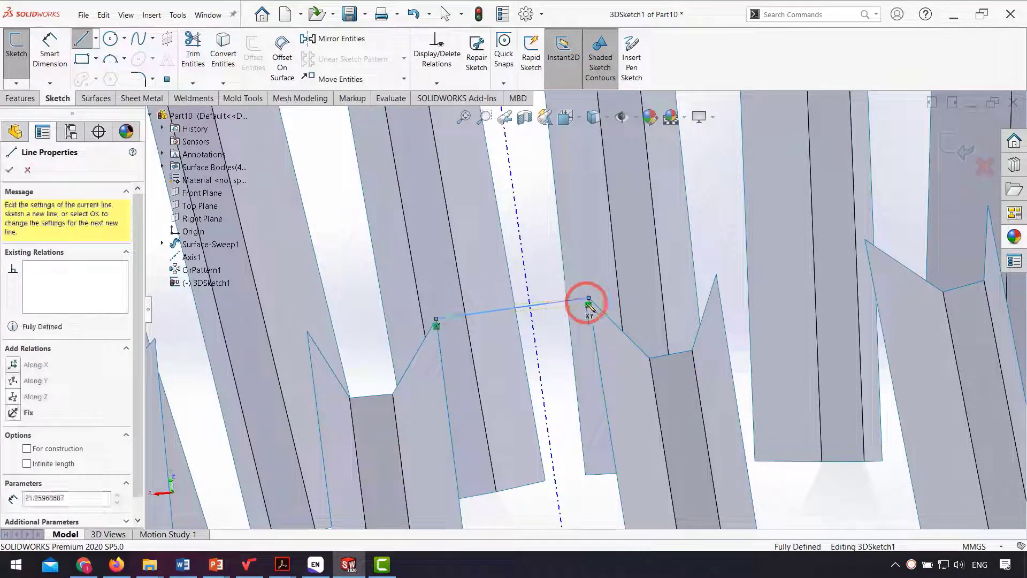
pyautogui.press('Escape')
pyautogui.press('Escape')
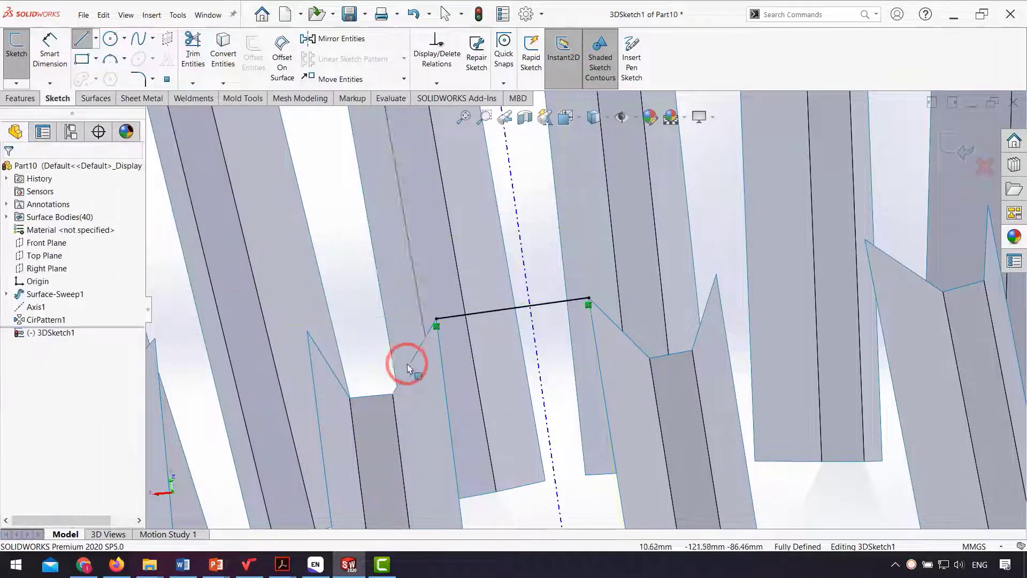
# Draw a second 3D sketch line joining the facing corners at the bend of the same two strips
pyautogui.moveTo(408, 362); pyautogui.dragTo(568, 499, button='middle')
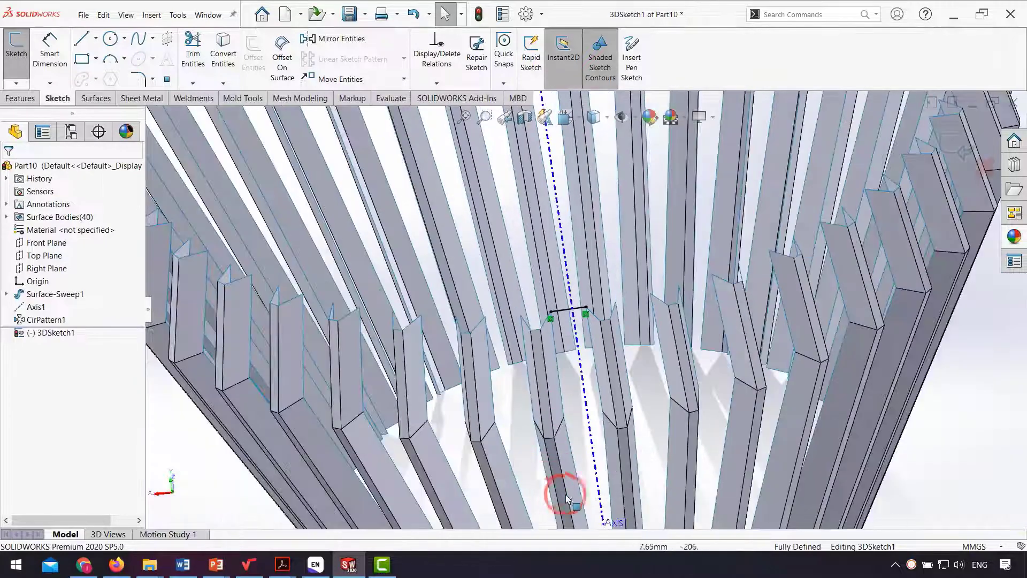
pyautogui.click(82, 40)
pyautogui.scroll(-10, 591, 425)
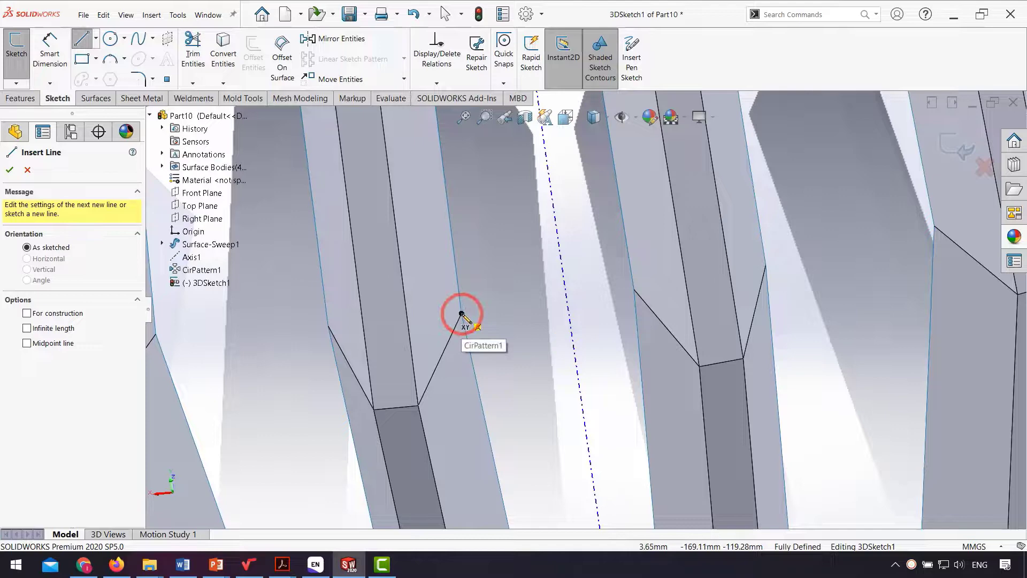
pyautogui.click(462, 314)
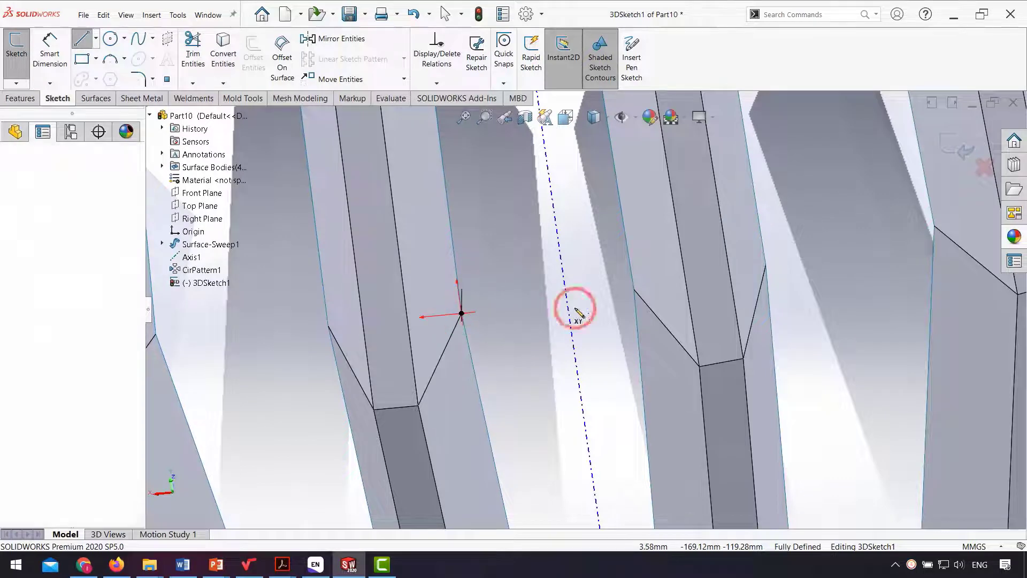
pyautogui.click(634, 290)
pyautogui.press('Escape')
pyautogui.scroll(3, 588, 364)
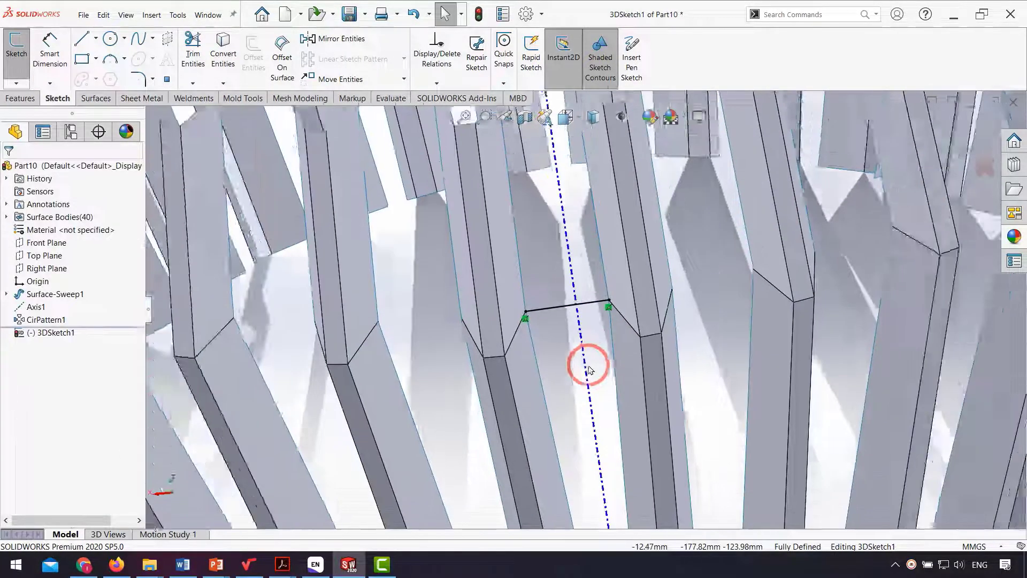
# Draw a third 3D sketch line joining the facing bottom-end corners of the same two strips, and exit the sketch
pyautogui.scroll(5, 589, 369)
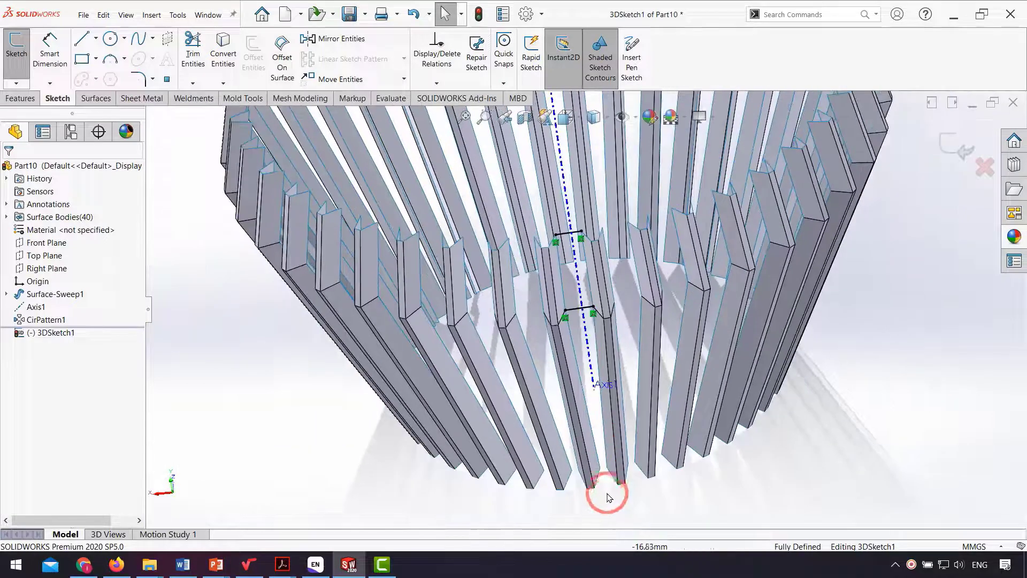
pyautogui.scroll(-8, 601, 448)
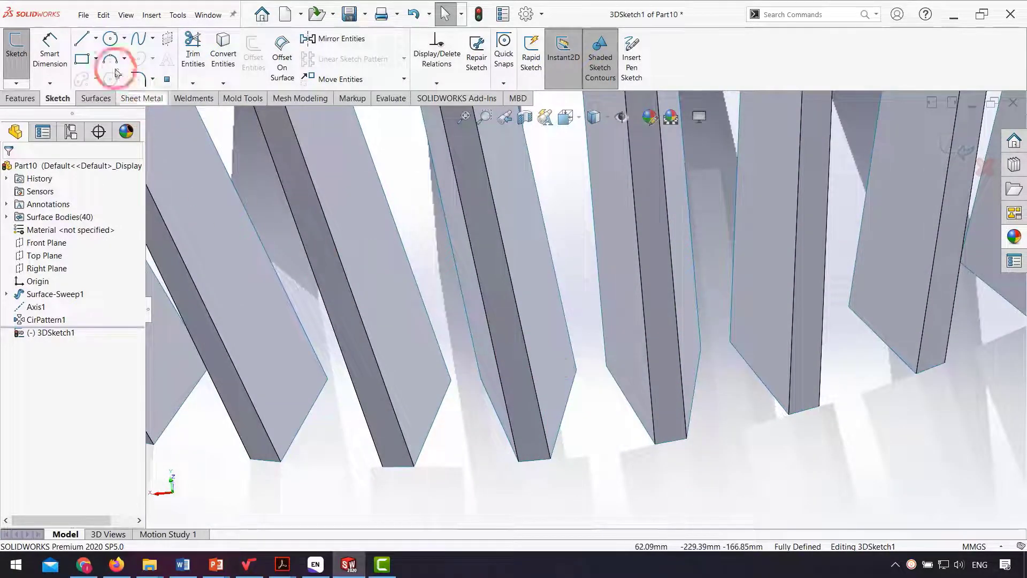
pyautogui.click(81, 38)
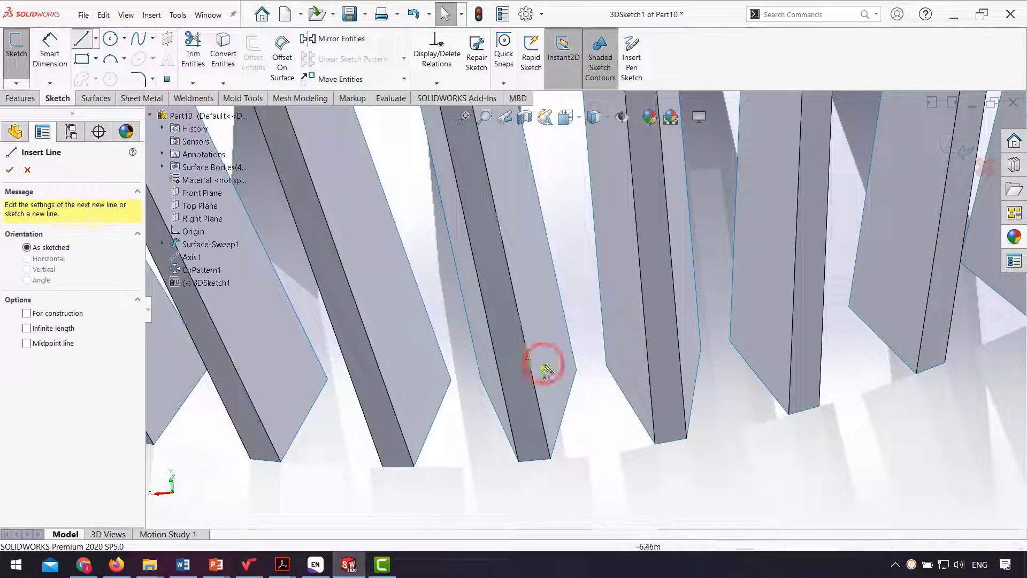
pyautogui.click(576, 369)
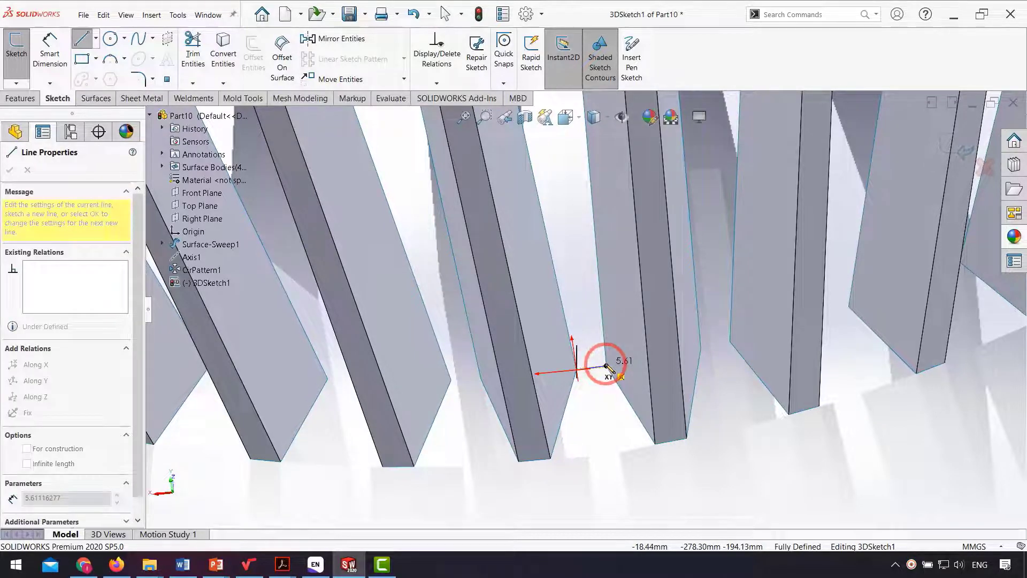
pyautogui.click(606, 366)
pyautogui.press('Escape')
pyautogui.scroll(4, 611, 395)
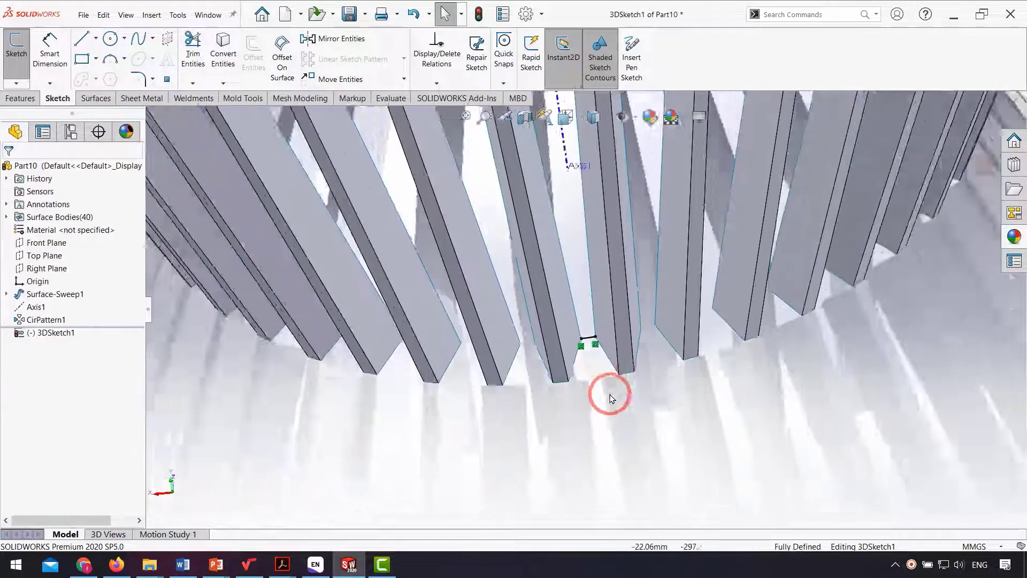
pyautogui.scroll(8, 610, 397)
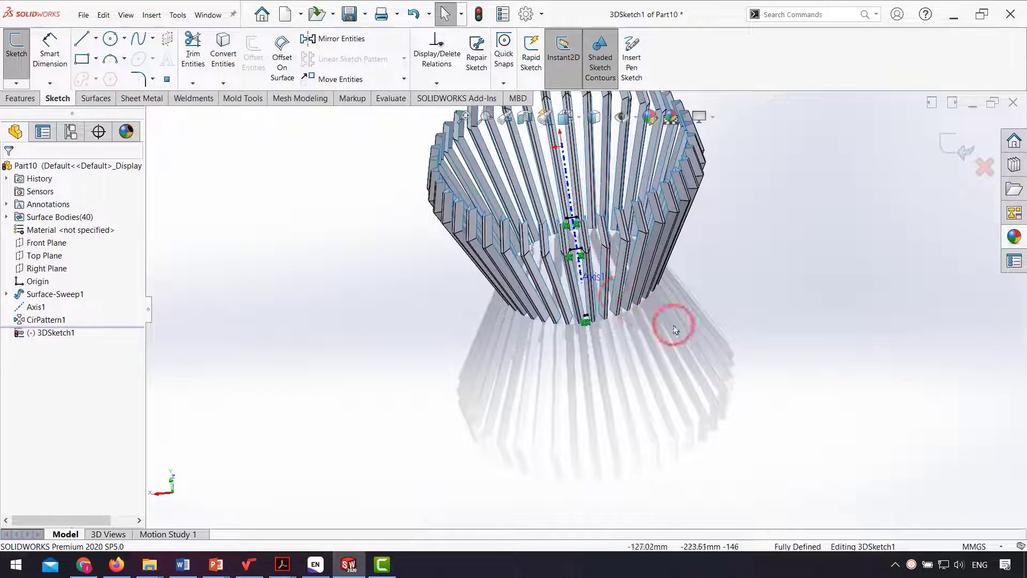
pyautogui.scroll(-2, 676, 330)
pyautogui.click(957, 144)
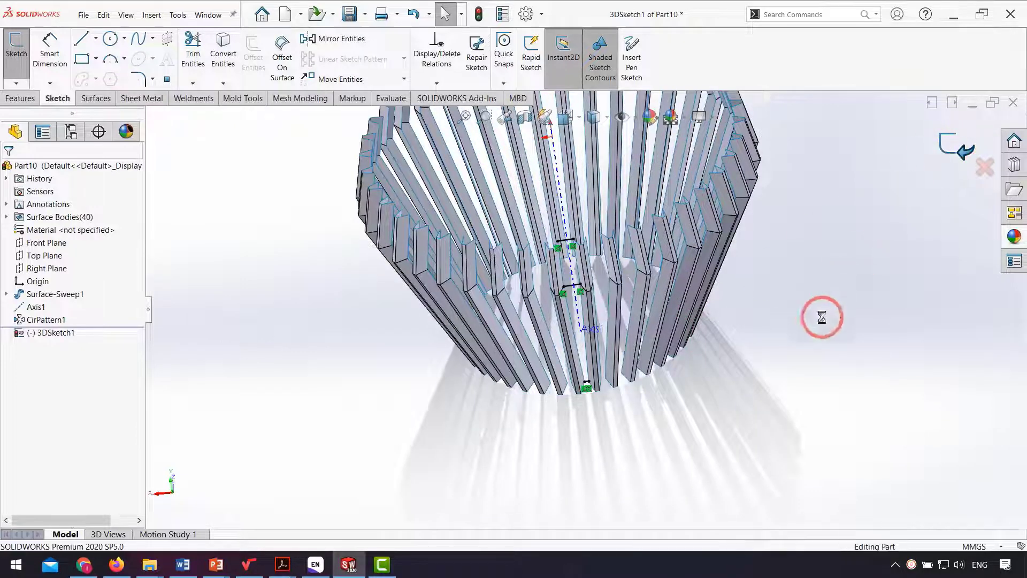
pyautogui.click(796, 368)
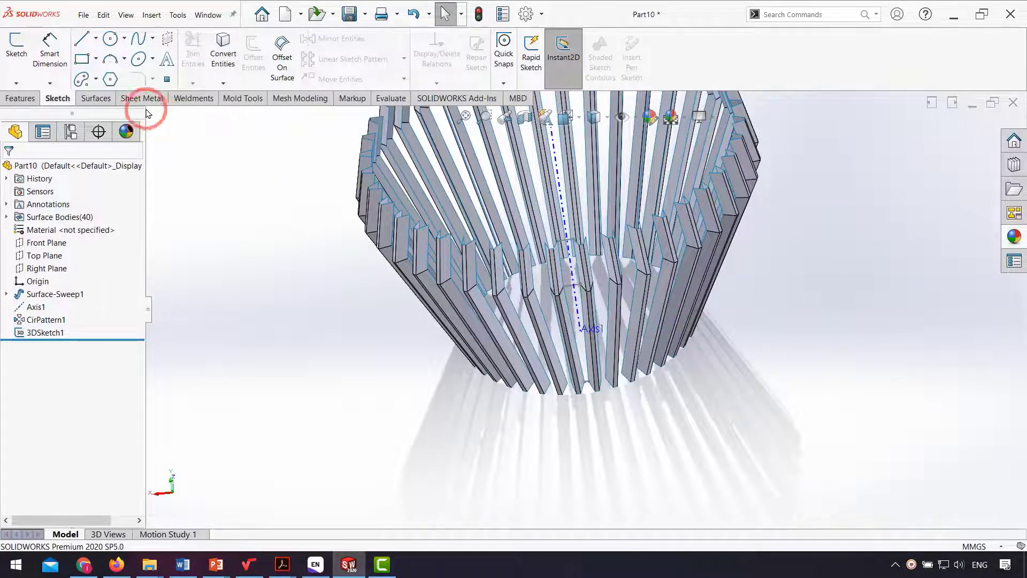
# Loft a surface between the top-end line and the bend line of the 3D sketch joining the two front strips
pyautogui.click(94, 97)
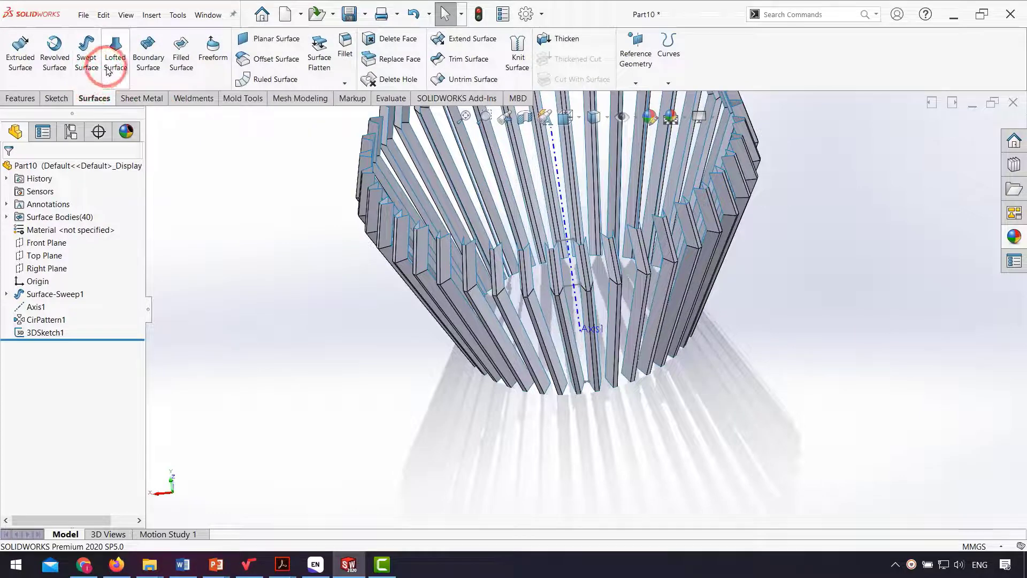
pyautogui.click(109, 71)
pyautogui.scroll(-5, 562, 248)
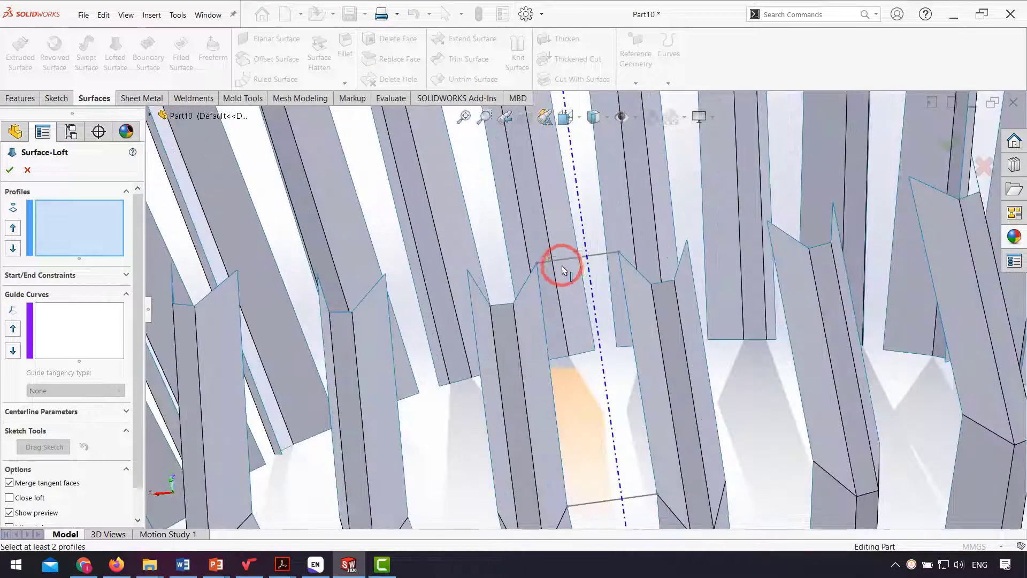
pyautogui.click(581, 260)
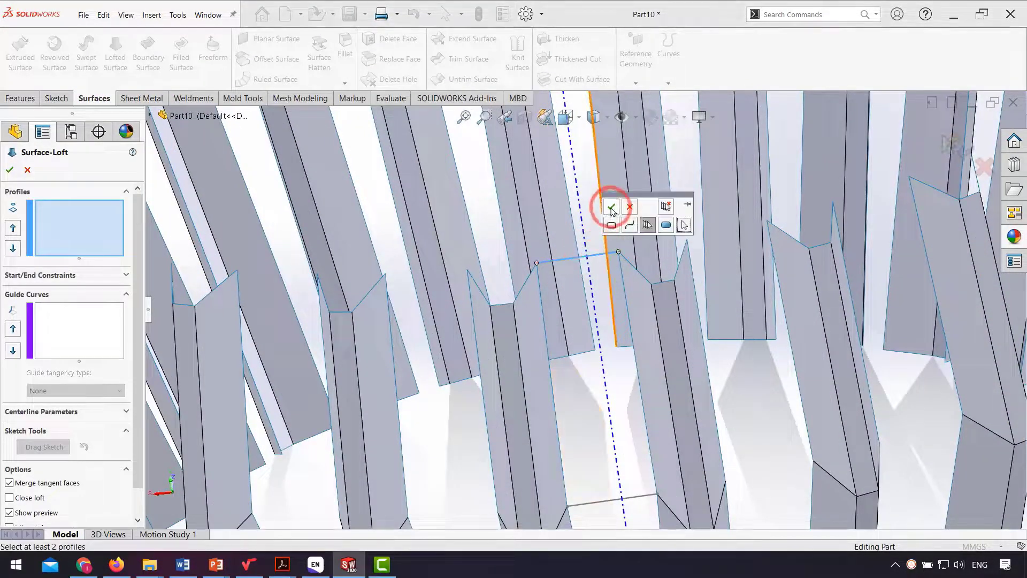
pyautogui.click(612, 207)
pyautogui.click(647, 501)
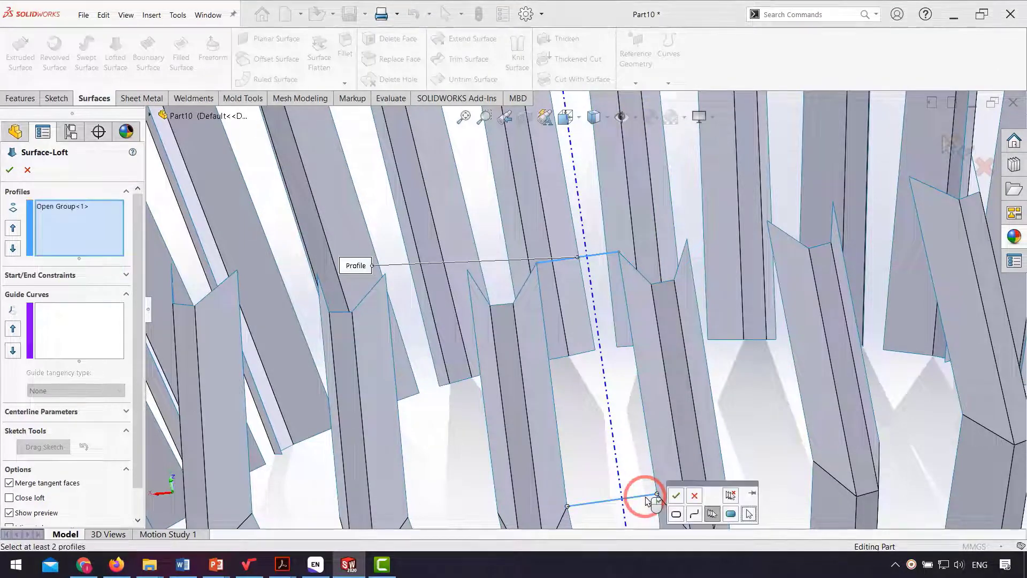
pyautogui.click(677, 496)
pyautogui.moveTo(677, 488); pyautogui.dragTo(362, 339, button='middle')
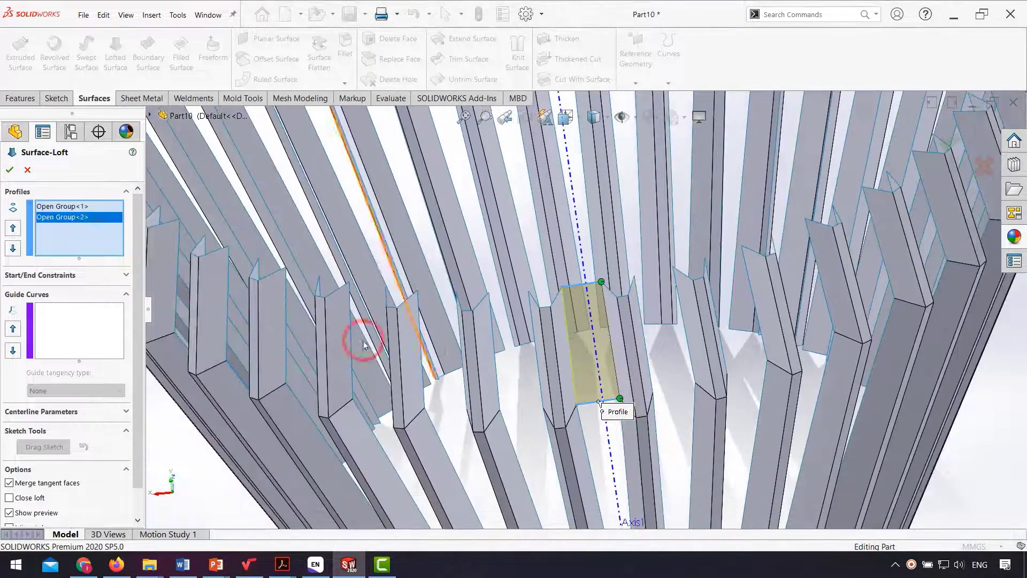
pyautogui.click(8, 171)
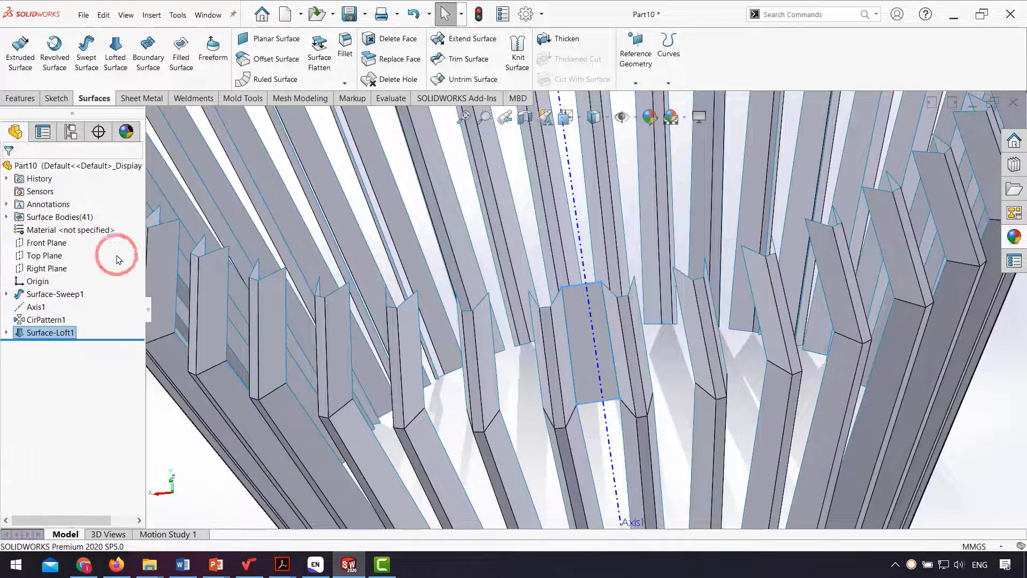
pyautogui.scroll(2, 210, 321)
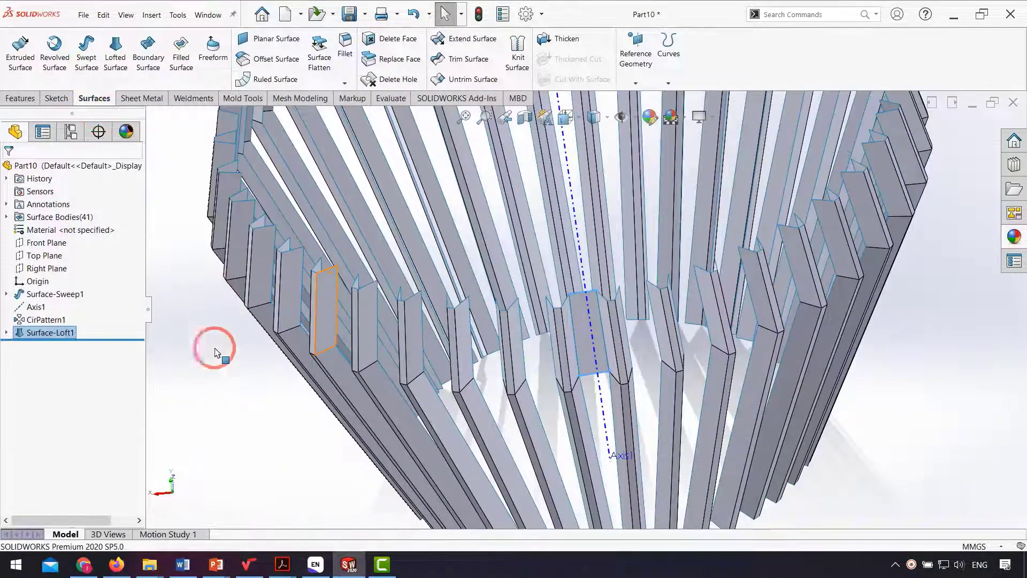
pyautogui.click(221, 400)
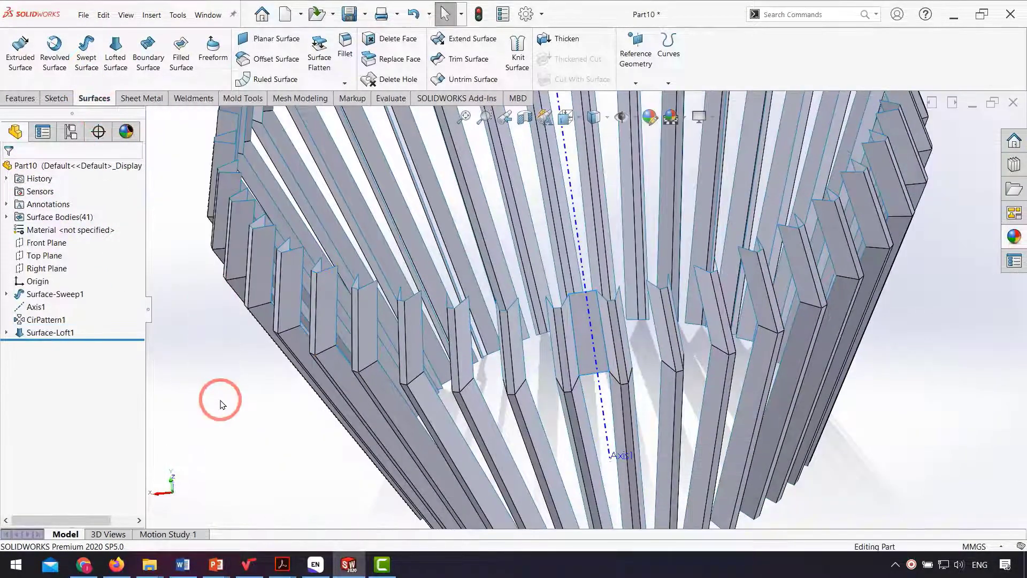
# Show the 3D sketch absorbed by the first loft and loft a second surface from the bend line to the bottom-end line
pyautogui.click(7, 334)
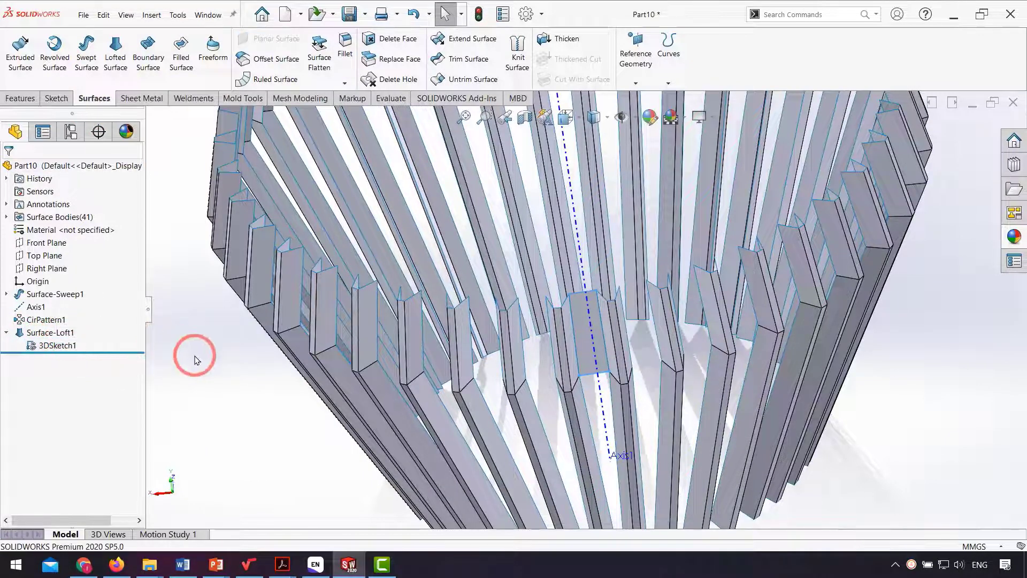
pyautogui.click(115, 53)
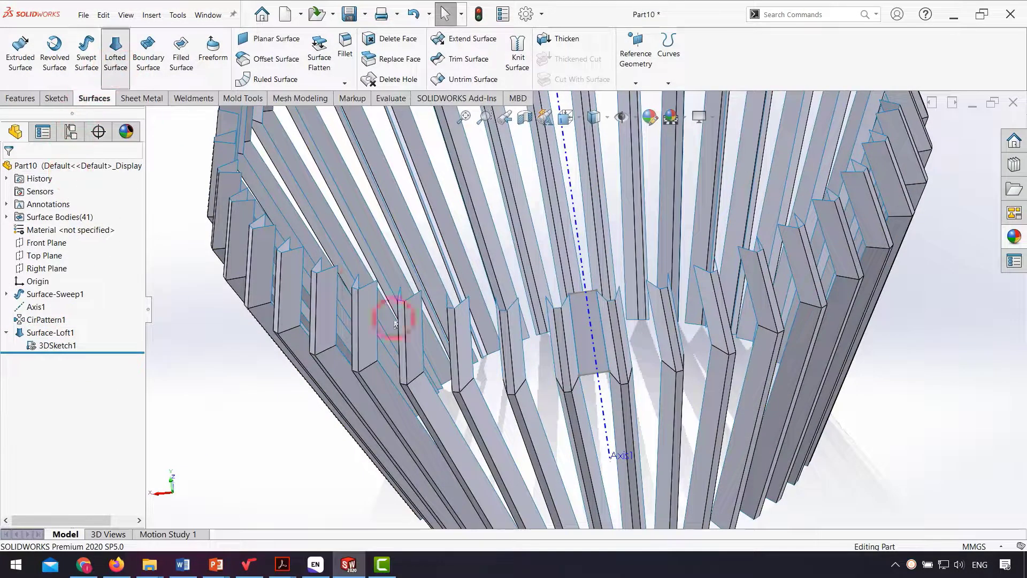
pyautogui.click(602, 378)
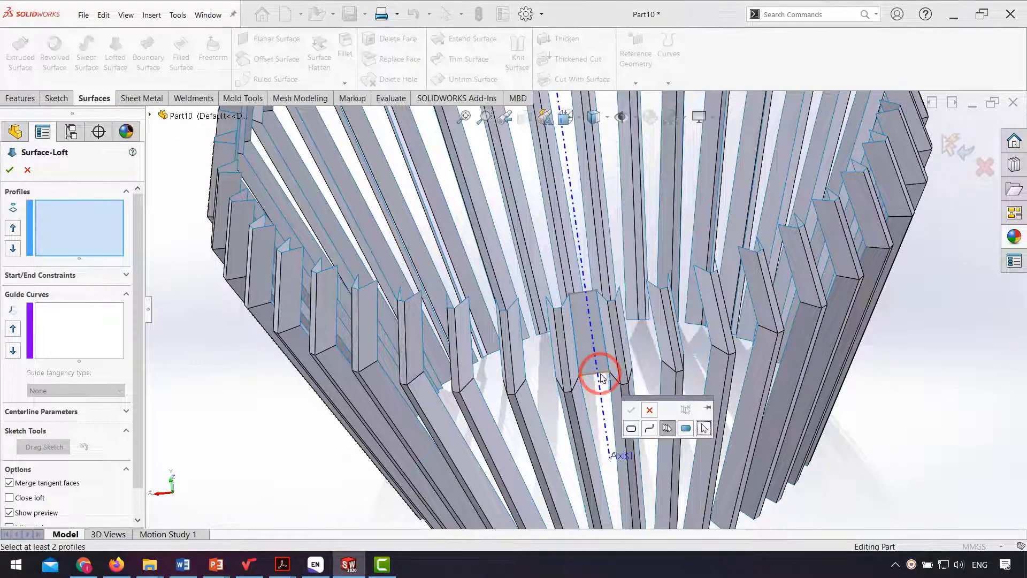
pyautogui.click(600, 384)
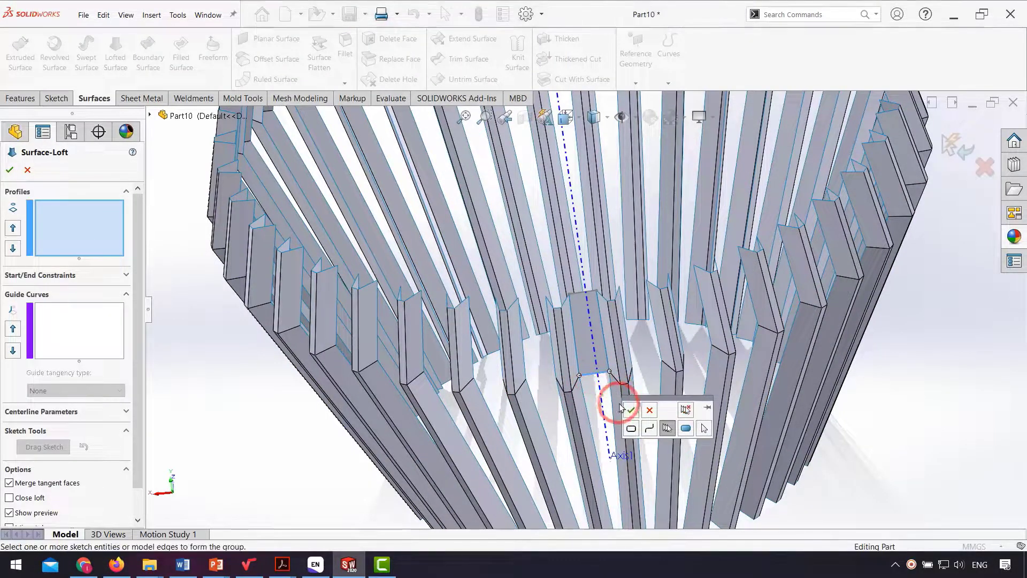
pyautogui.click(631, 410)
pyautogui.scroll(3, 589, 407)
pyautogui.scroll(-5, 572, 406)
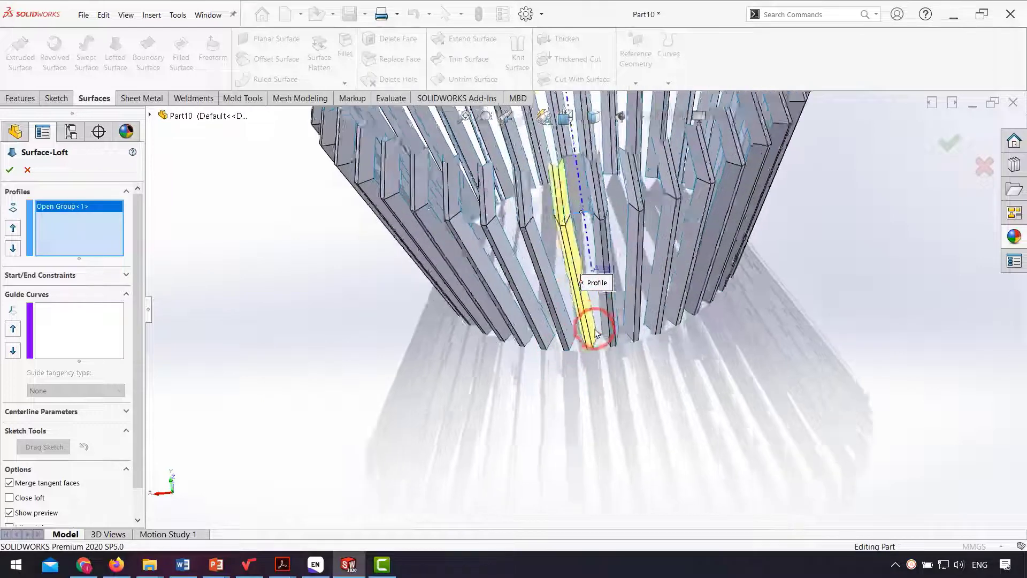
pyautogui.click(608, 340)
pyautogui.click(645, 372)
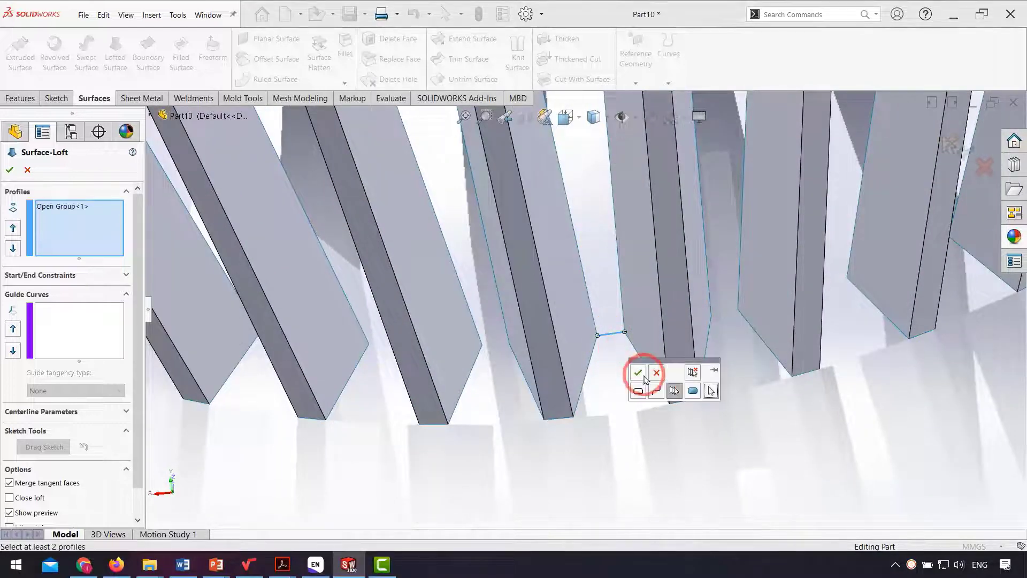
pyautogui.scroll(2, 620, 403)
pyautogui.scroll(3, 619, 400)
pyautogui.scroll(-2, 601, 279)
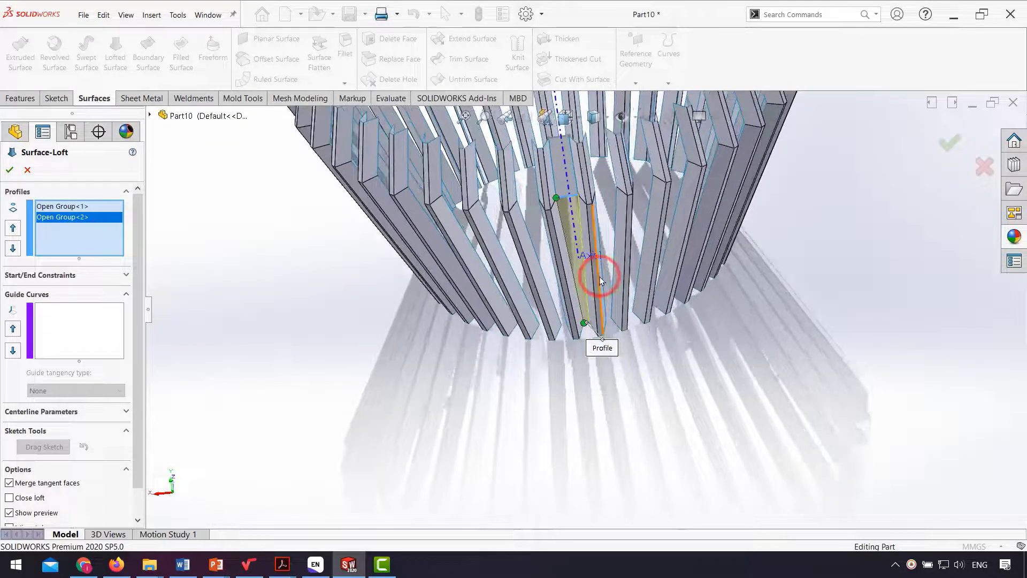
pyautogui.click(9, 173)
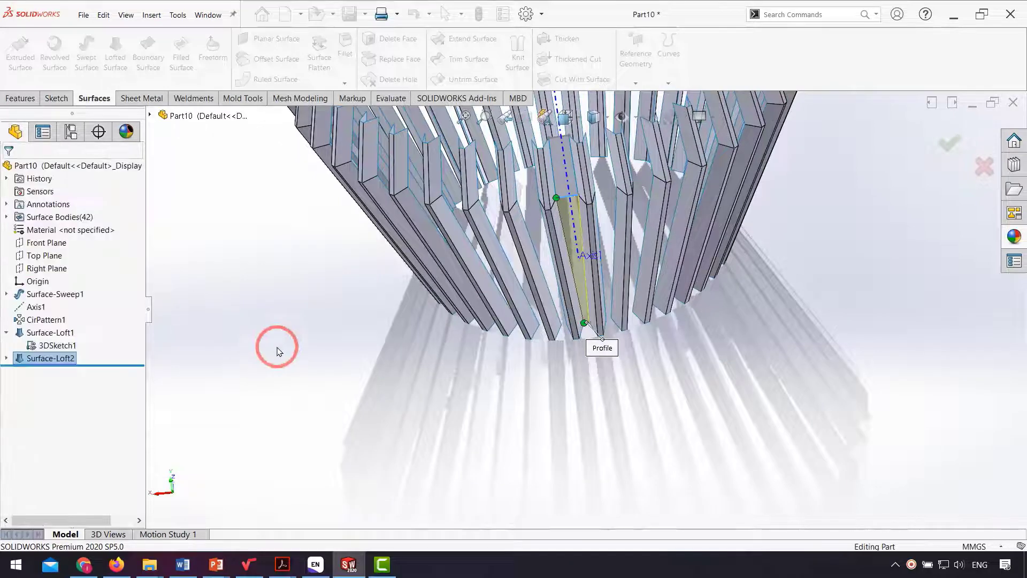
# Hide the 3D sketch used for the two lofted surfaces
pyautogui.scroll(-1, 559, 177)
pyautogui.scroll(-1, 559, 177)
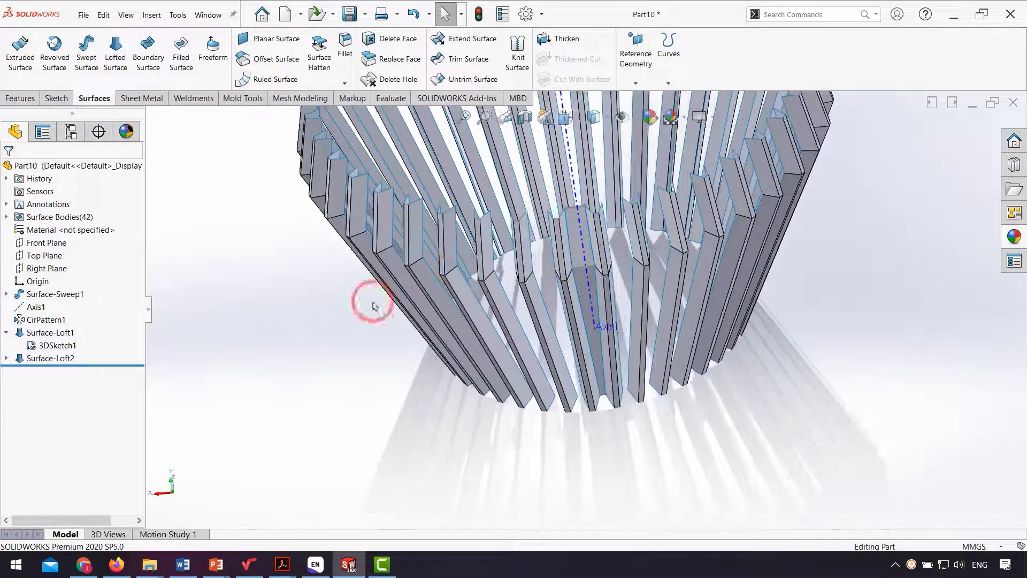
pyautogui.rightClick(65, 346)
pyautogui.click(63, 332)
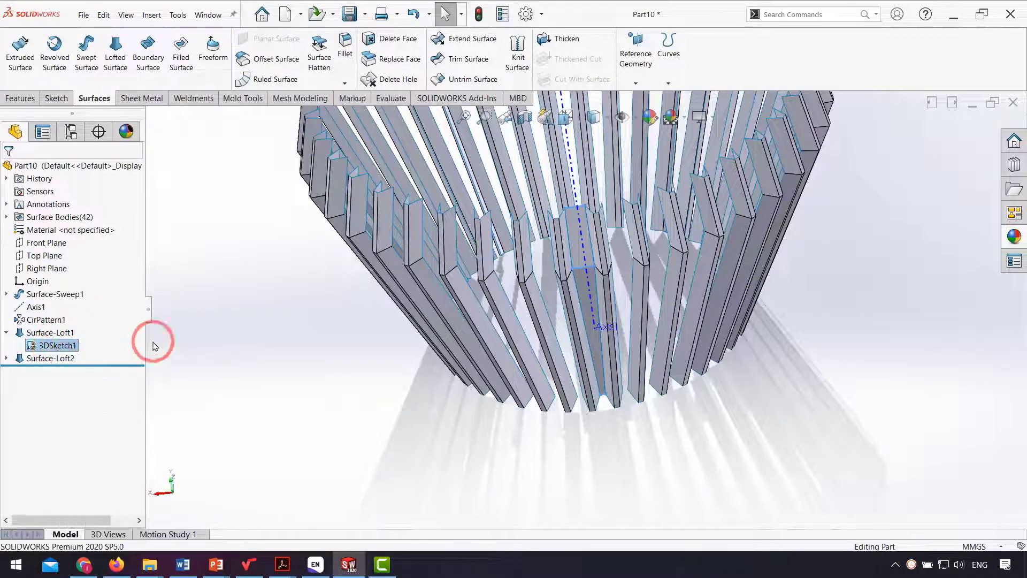
pyautogui.scroll(3, 347, 370)
pyautogui.moveTo(337, 358); pyautogui.dragTo(367, 367, button='middle')
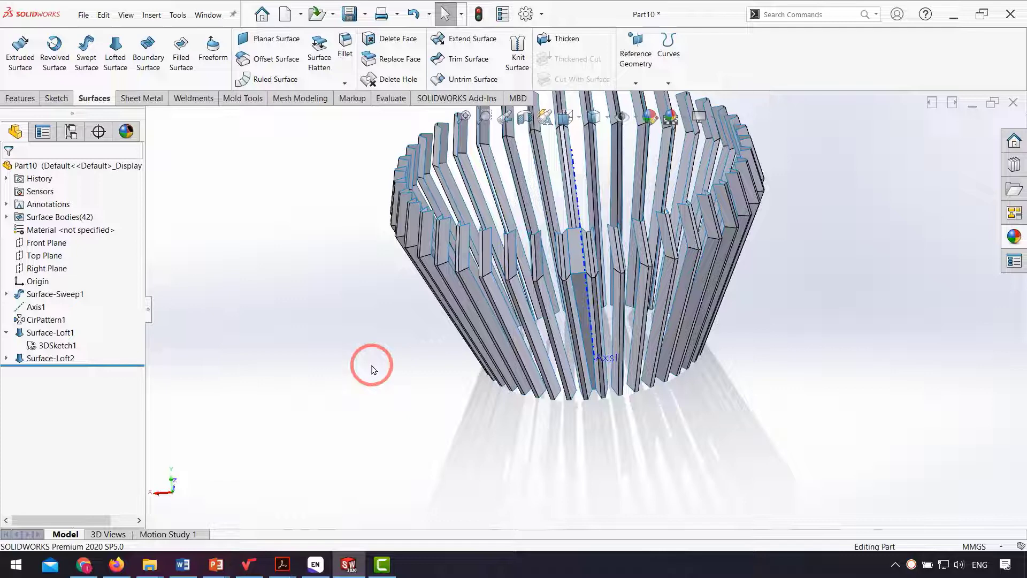
# Knit the upper and lower lofted surfaces into one surface body, without creating a solid or merging entities
pyautogui.click(517, 53)
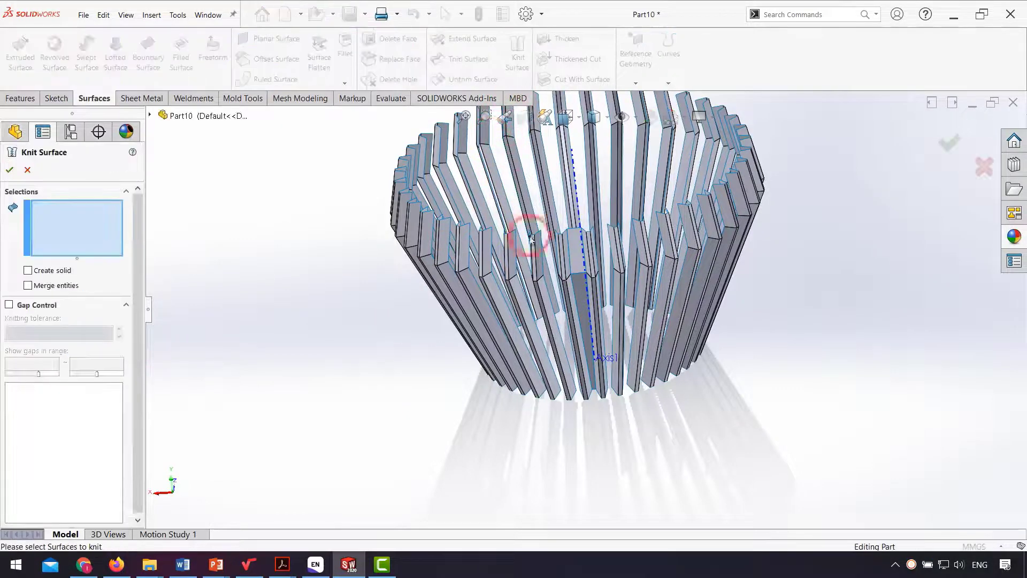
pyautogui.click(577, 270)
pyautogui.click(583, 292)
pyautogui.click(291, 300)
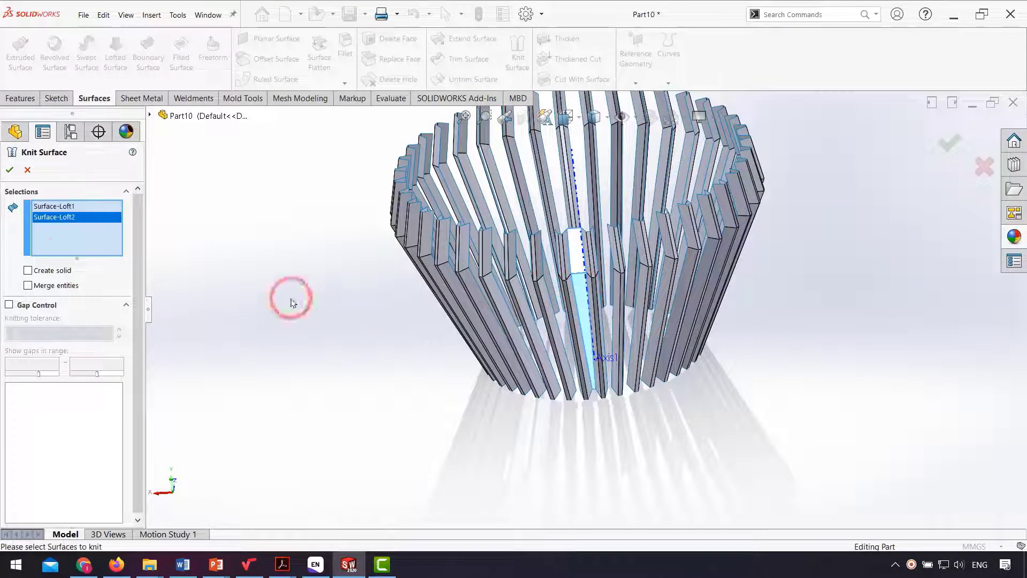
pyautogui.click(8, 171)
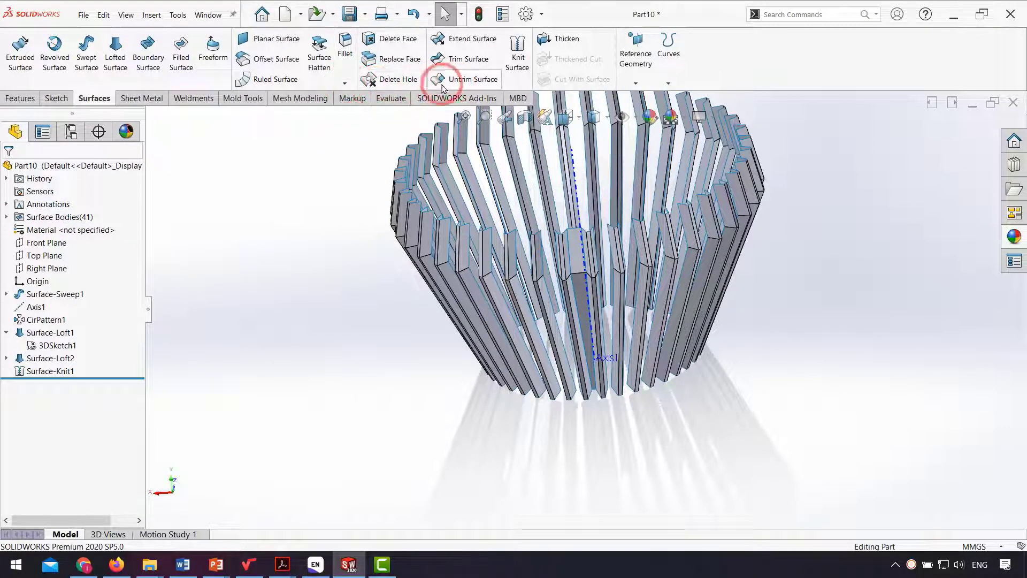
# Circular-pattern the knitted surface body around Axis1 with 40 equally spaced instances over 360 degrees
pyautogui.click(20, 98)
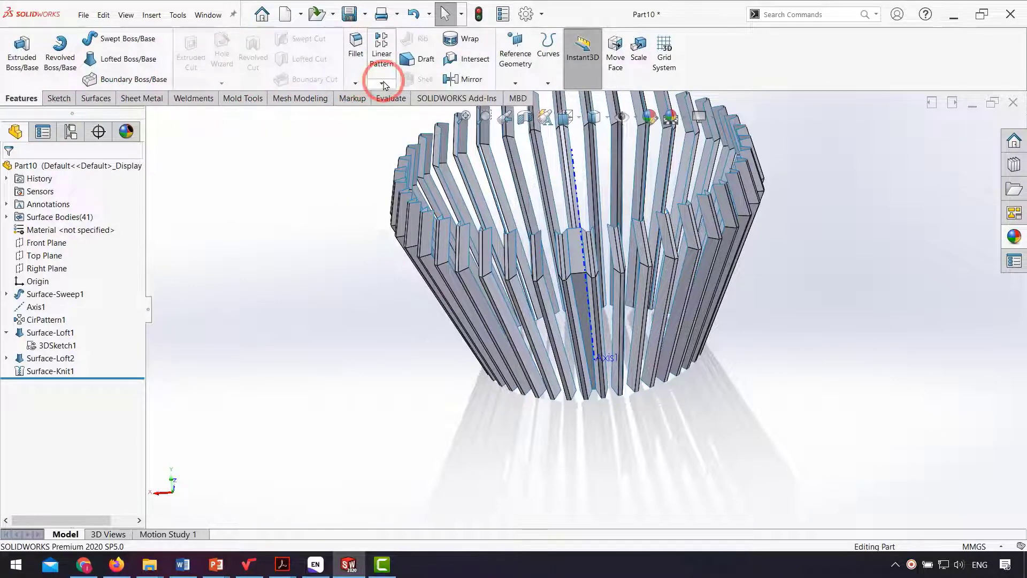
pyautogui.click(383, 83)
pyautogui.click(395, 110)
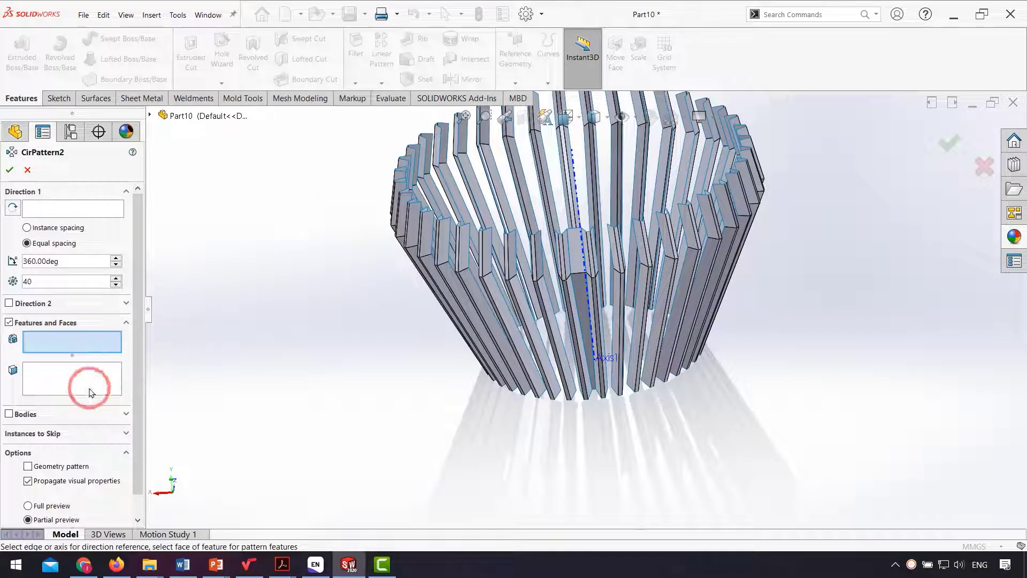
pyautogui.click(25, 415)
pyautogui.scroll(-5, 557, 294)
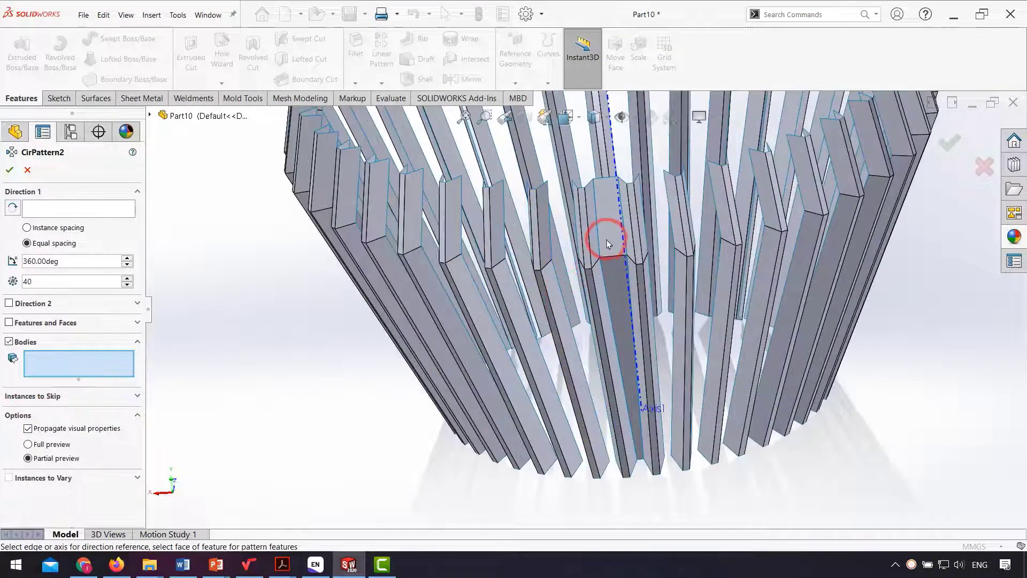
pyautogui.click(608, 254)
pyautogui.click(70, 210)
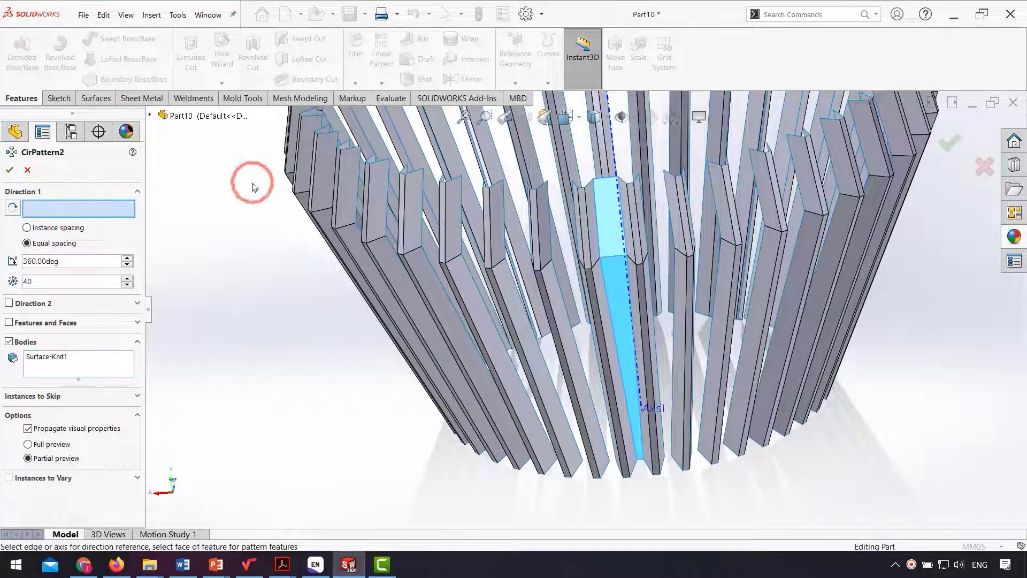
pyautogui.moveTo(594, 161); pyautogui.dragTo(615, 173, button='middle')
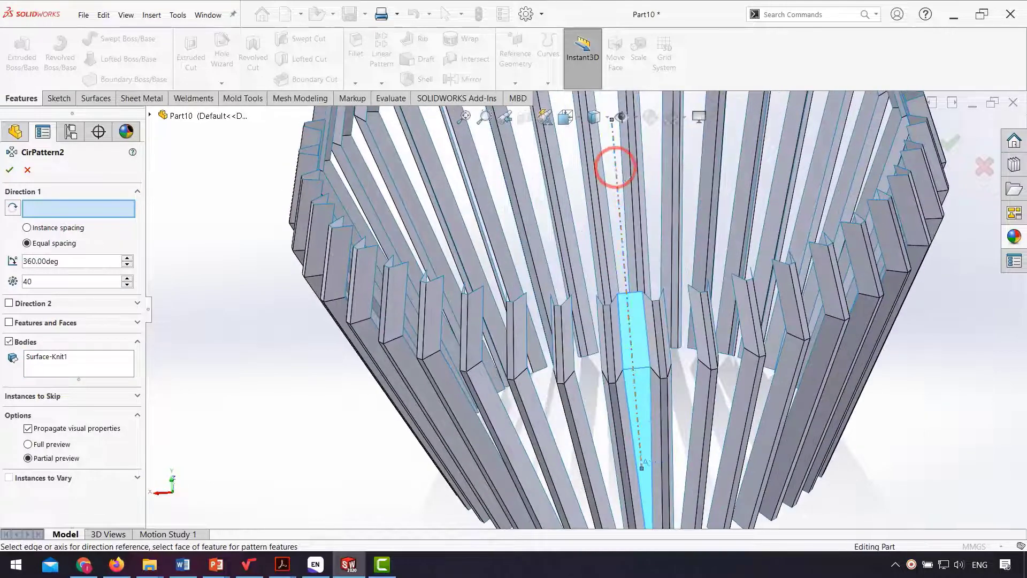
pyautogui.click(615, 168)
pyautogui.scroll(3, 617, 246)
pyautogui.click(15, 172)
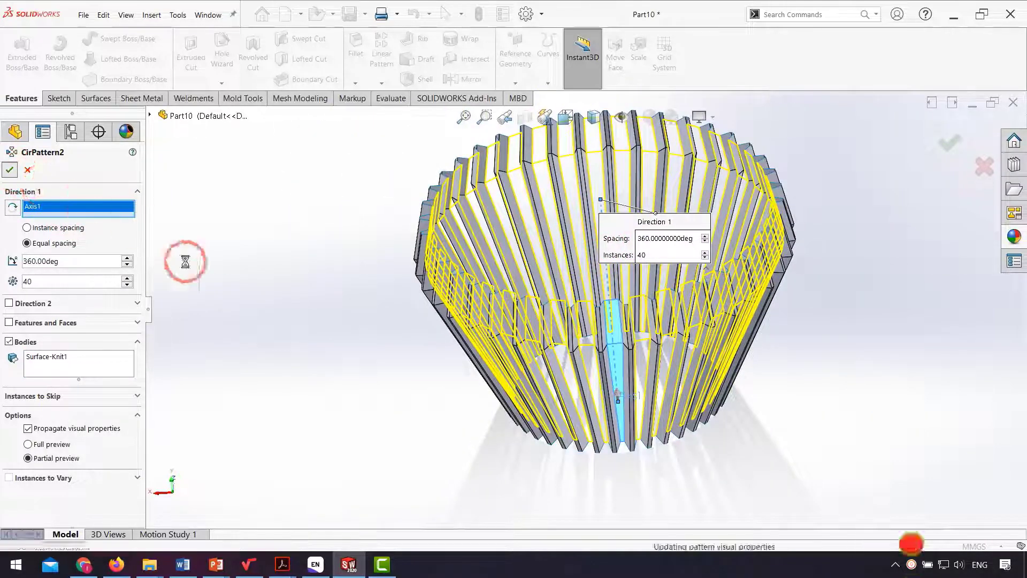
# Knit all the strip and gap surface bodies, from Surface-Sweep1 through CirPattern2[39], into a single surface
pyautogui.moveTo(371, 379); pyautogui.dragTo(392, 254, button='middle')
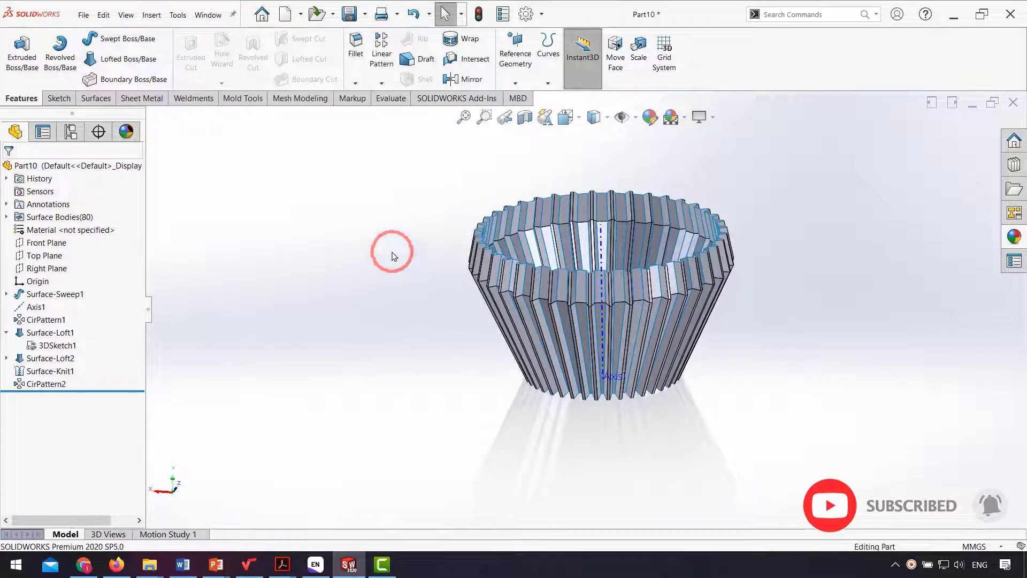
pyautogui.click(95, 98)
pyautogui.click(517, 60)
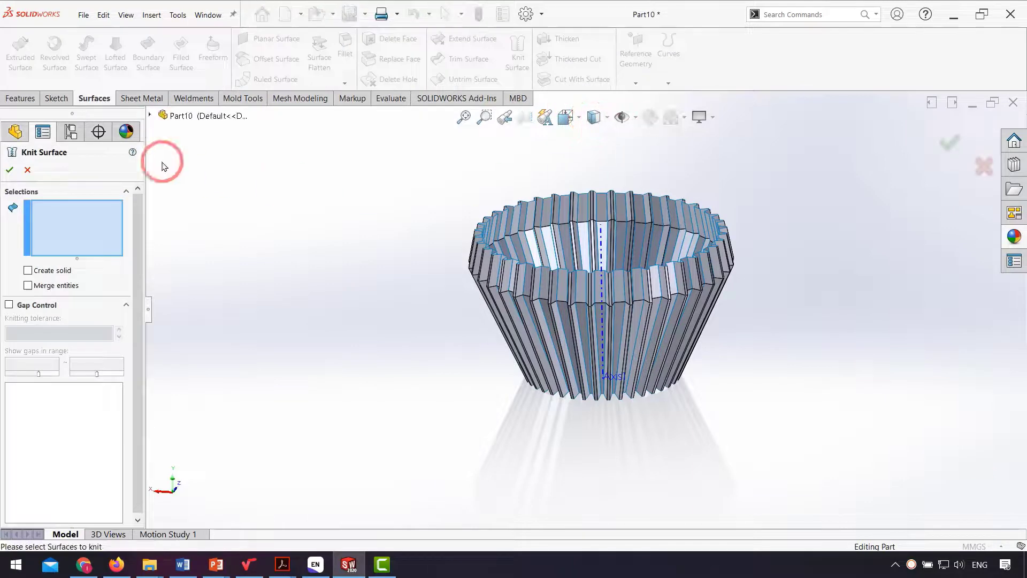
pyautogui.click(151, 116)
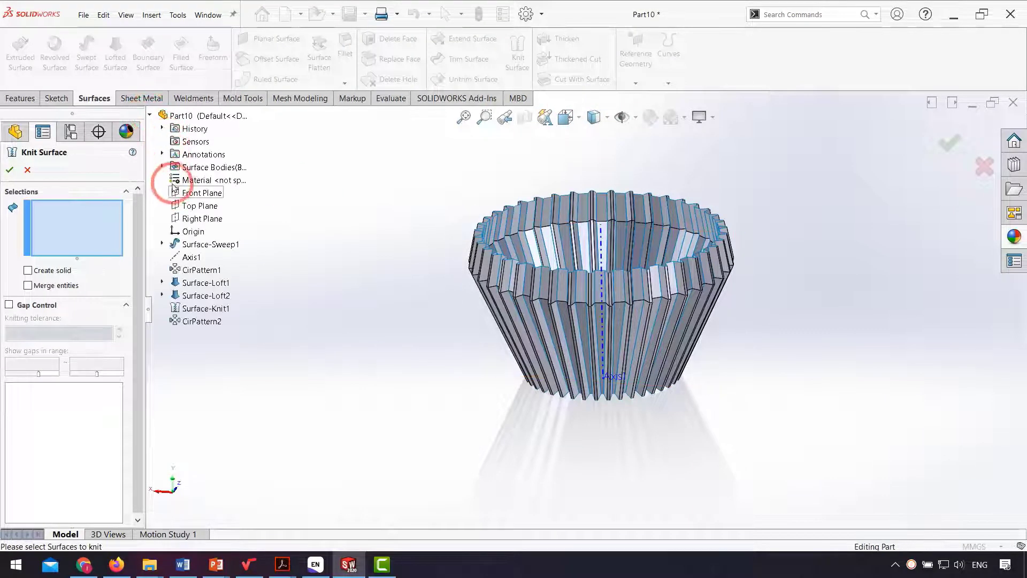
pyautogui.click(162, 167)
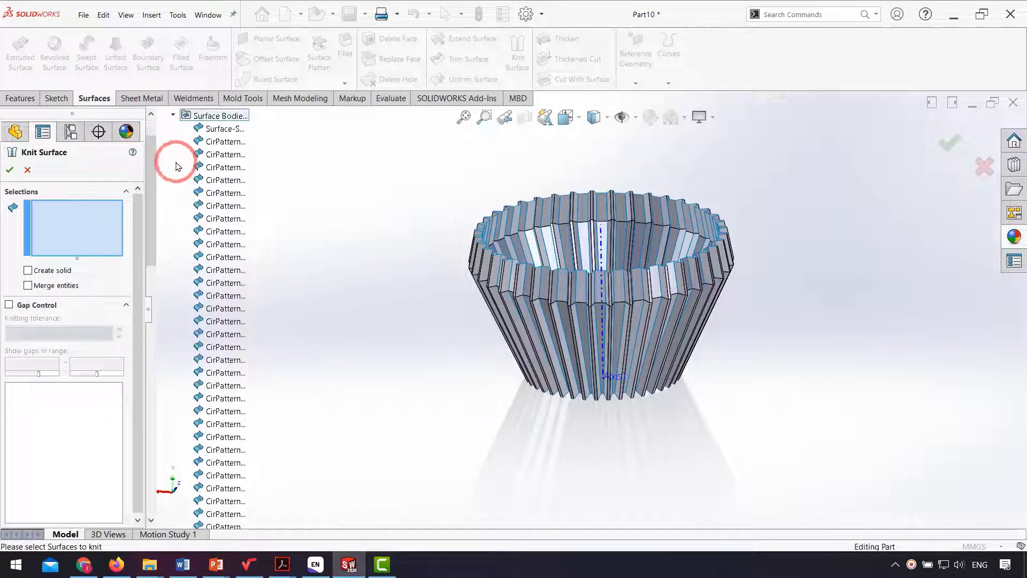
pyautogui.click(219, 129)
pyautogui.scroll(-7, 230, 257)
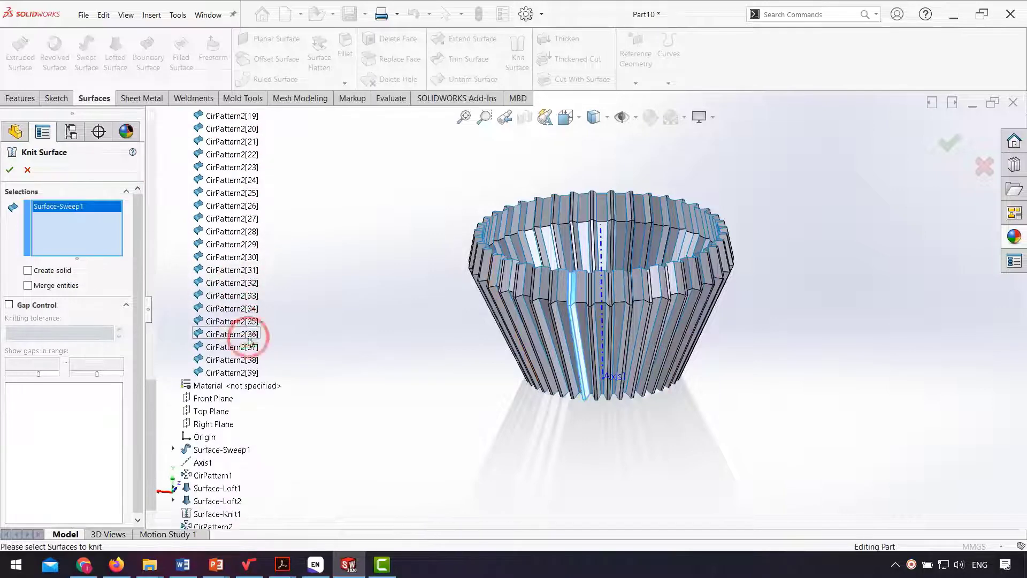
pyautogui.keyDown('shift'); pyautogui.click(241, 373); pyautogui.keyUp('shift')
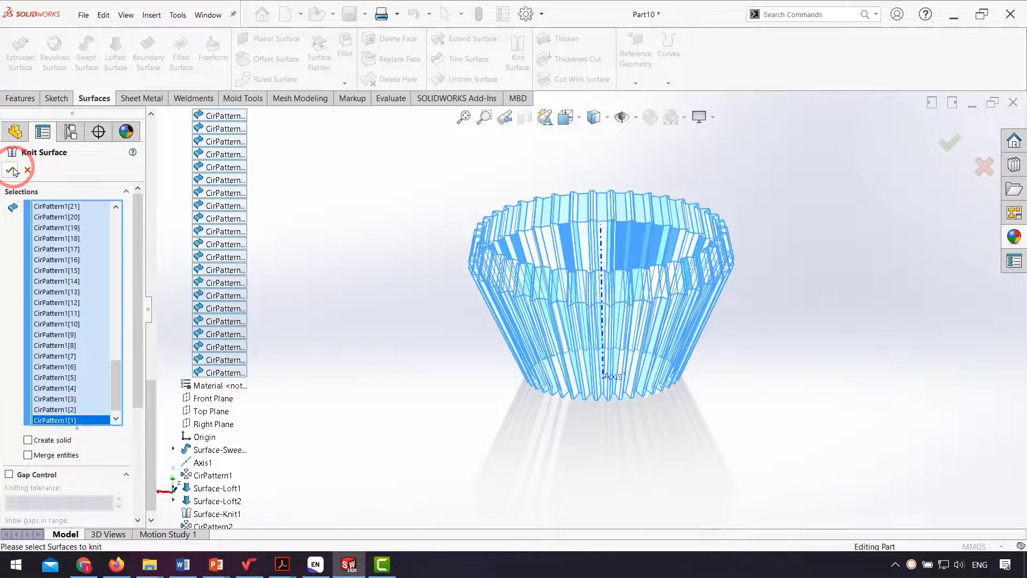
pyautogui.rightClick(277, 291)
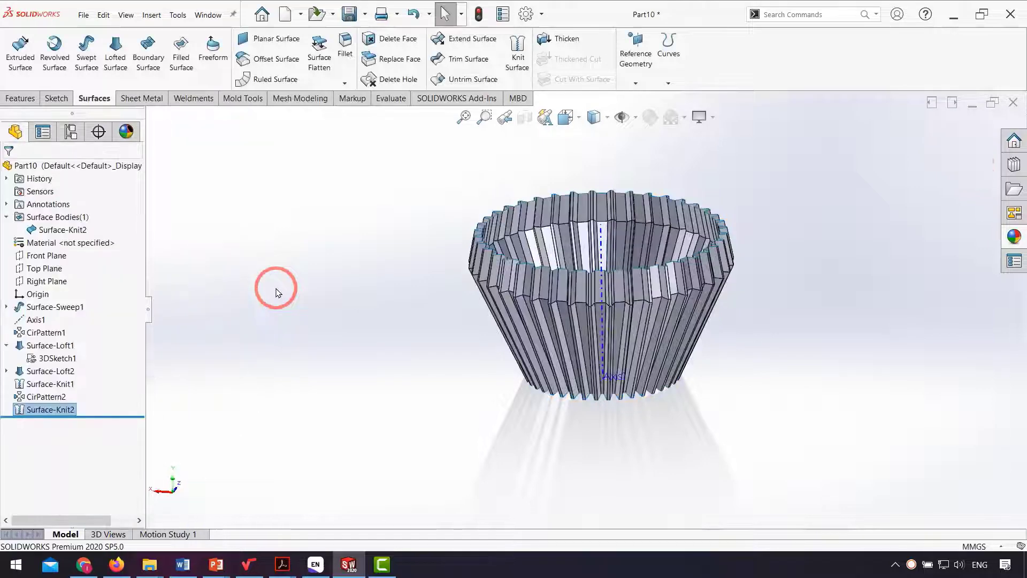
# Create a reference plane offset 300 mm below the Top Plane, with the offset direction flipped
pyautogui.moveTo(436, 351); pyautogui.dragTo(149, 202, button='middle')
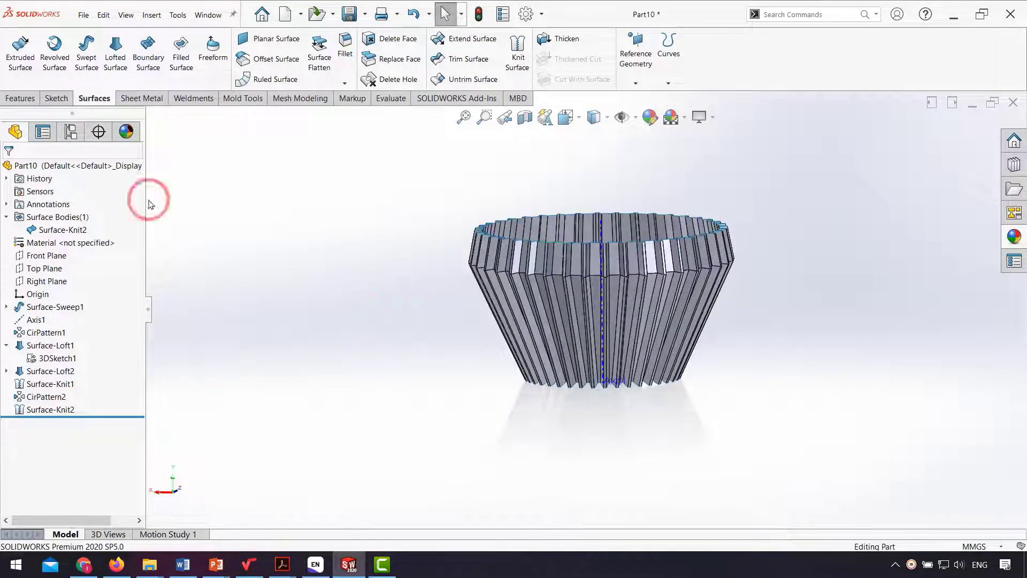
pyautogui.click(21, 100)
pyautogui.click(516, 83)
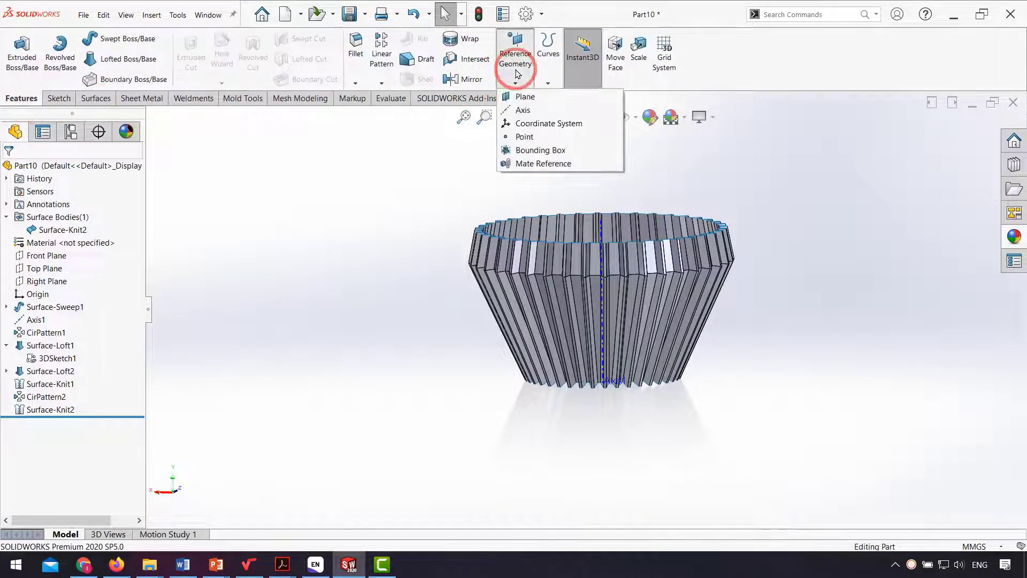
pyautogui.click(525, 98)
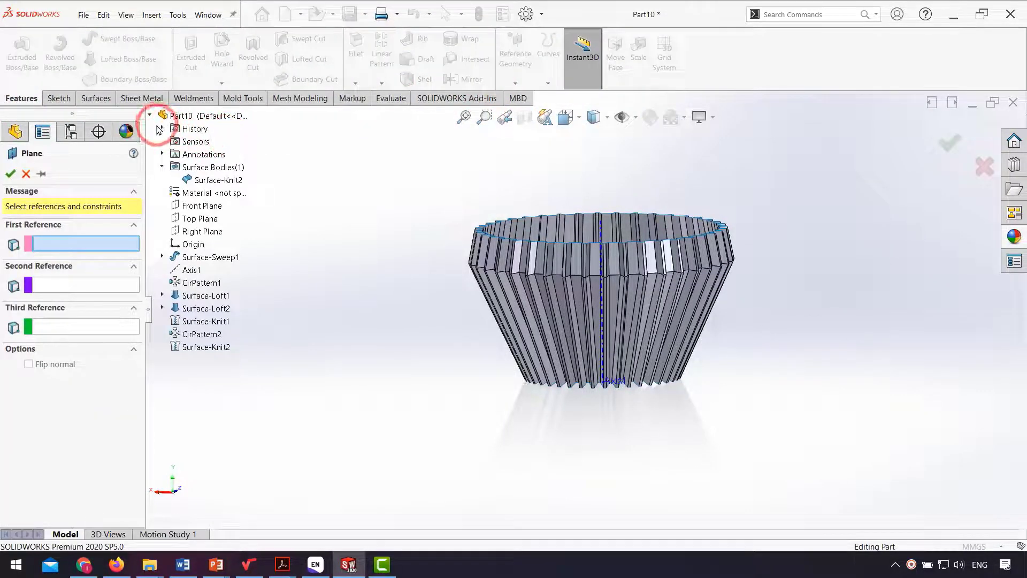
pyautogui.click(205, 219)
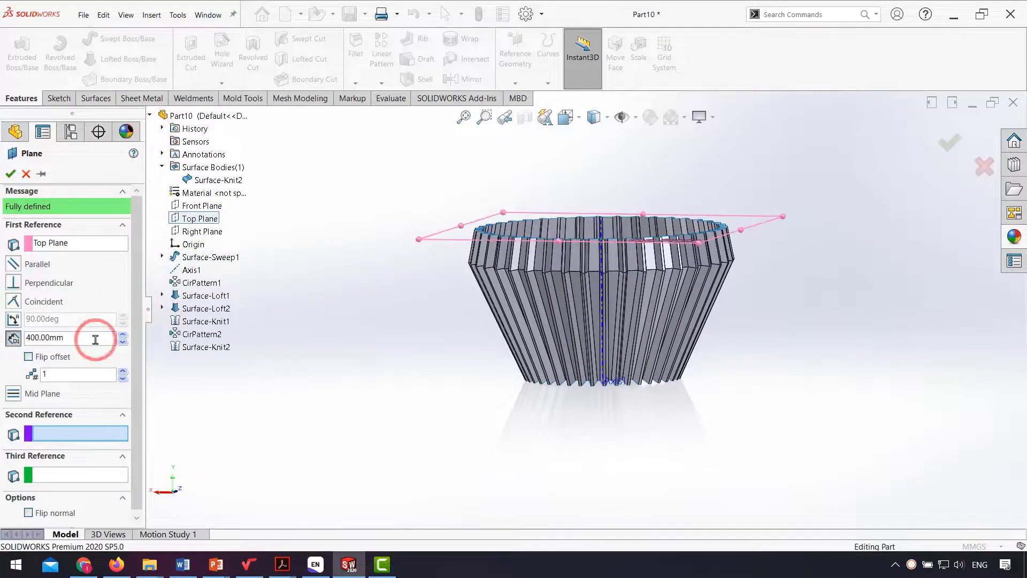
pyautogui.scroll(5, 343, 326)
pyautogui.click(29, 356)
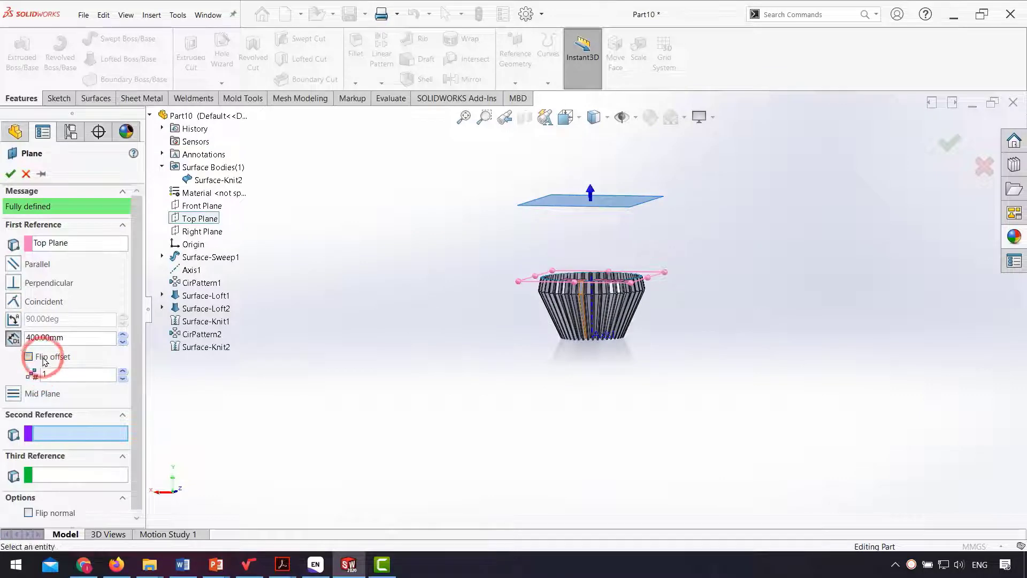
pyautogui.scroll(-3, 562, 344)
pyautogui.click(95, 337)
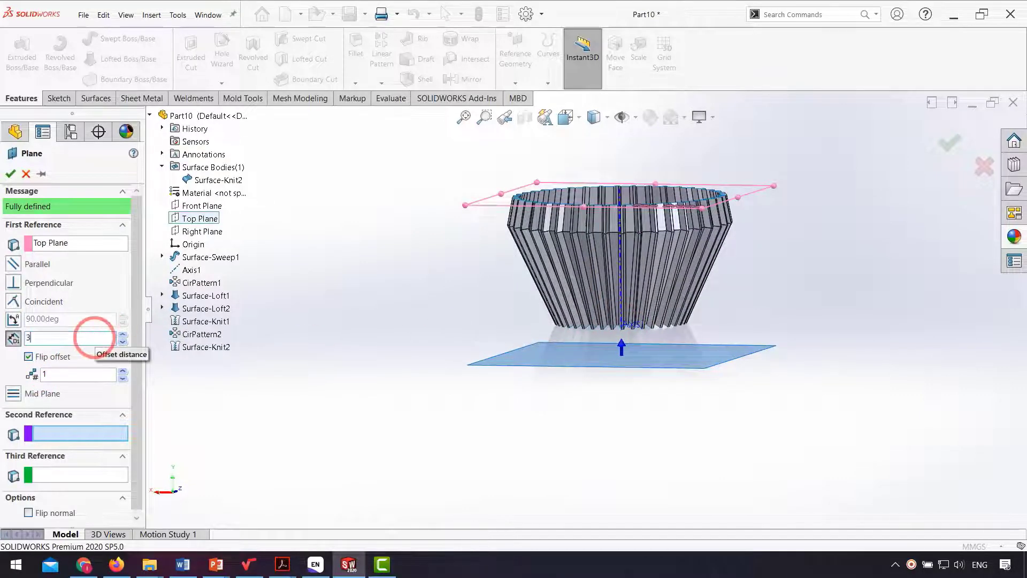
pyautogui.moveTo(541, 391); pyautogui.dragTo(548, 378, button='middle')
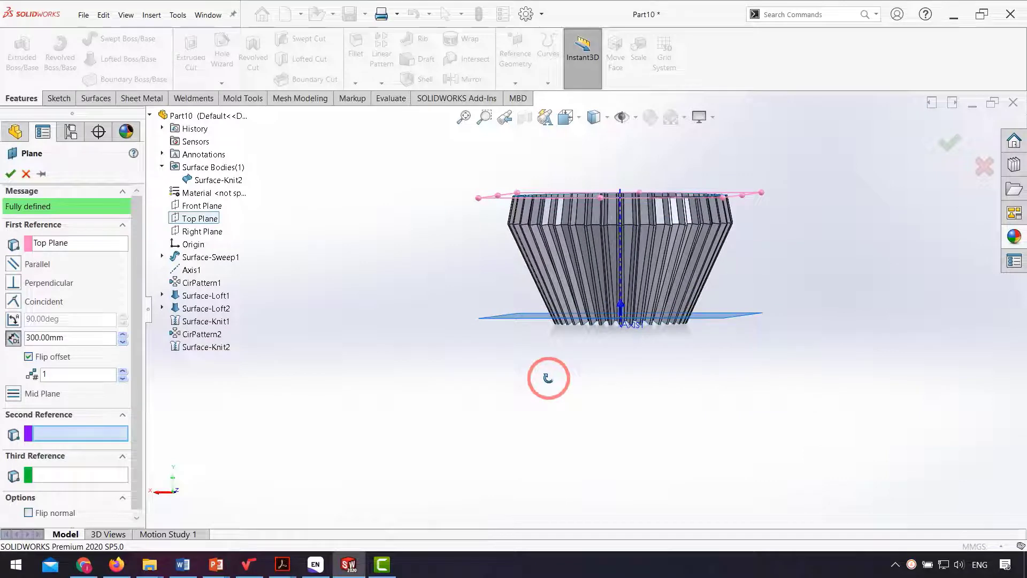
pyautogui.click(9, 173)
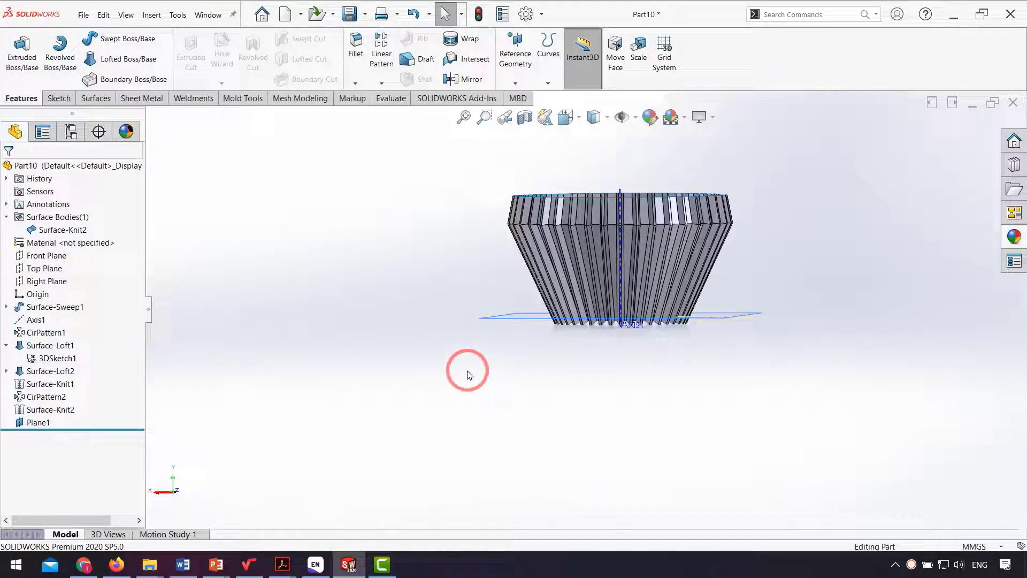
# Trim the knitted basket surface with the offset plane as the trim tool, keeping the portion above it
pyautogui.click(95, 101)
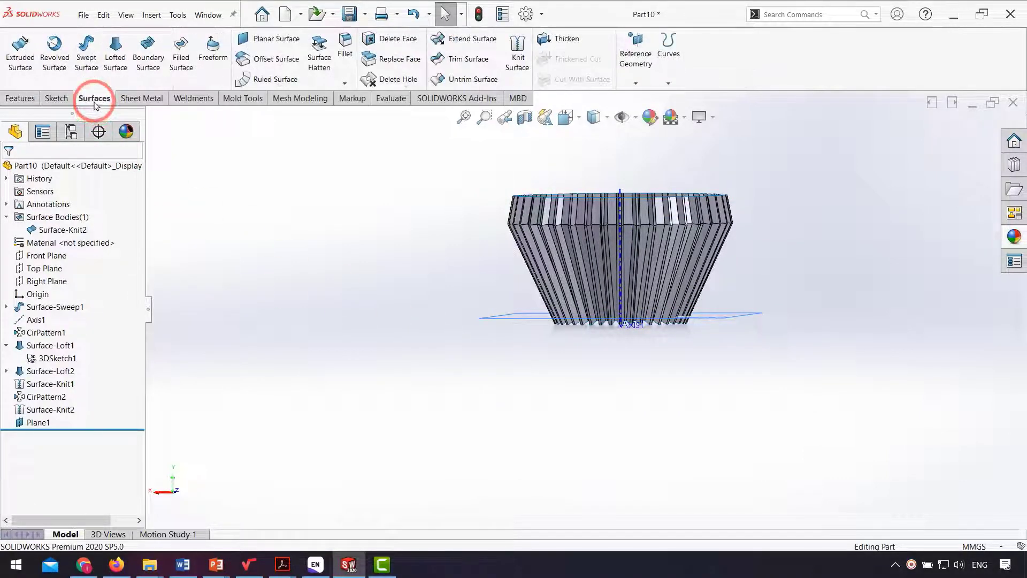
pyautogui.click(464, 60)
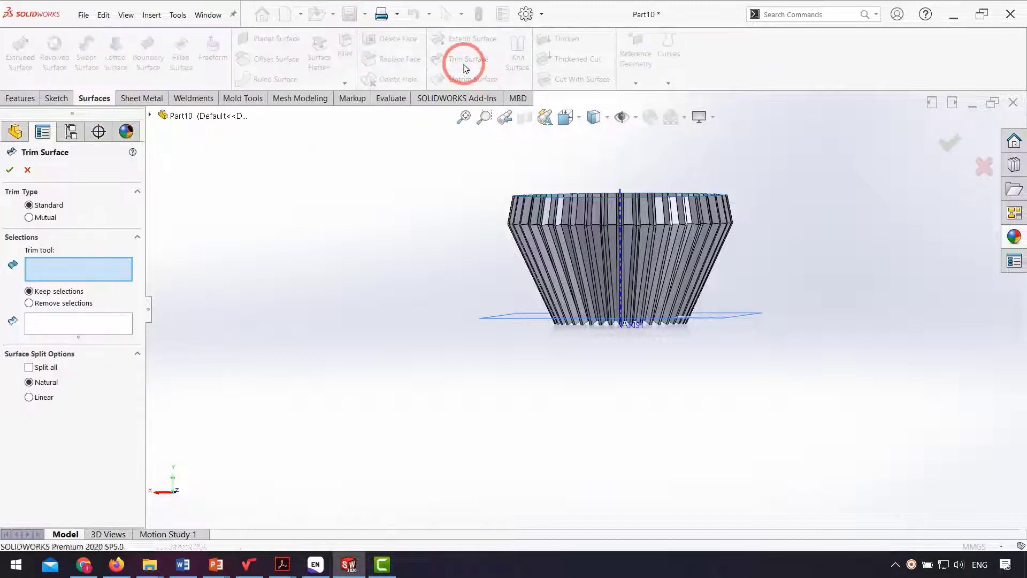
pyautogui.click(499, 316)
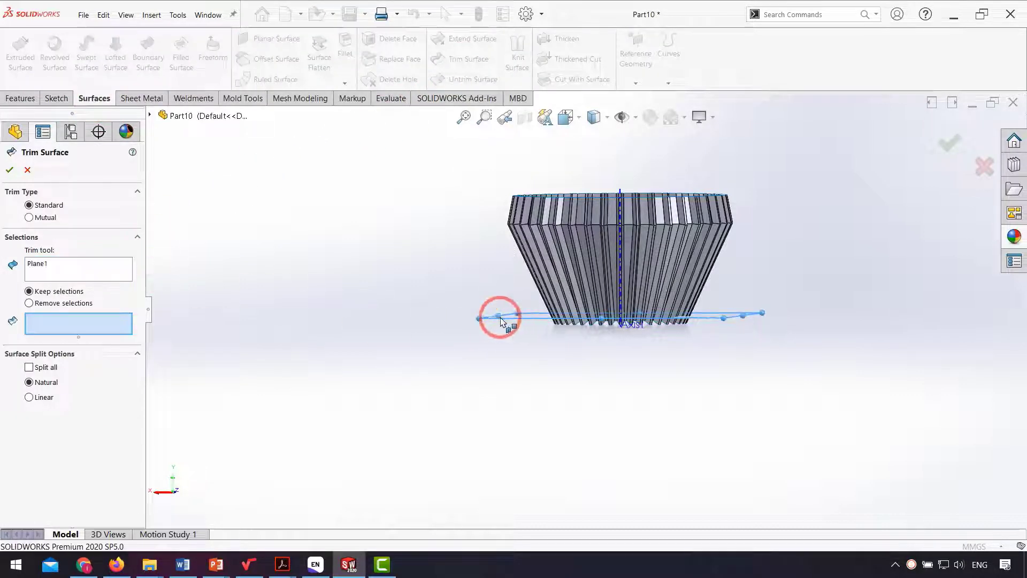
pyautogui.click(599, 265)
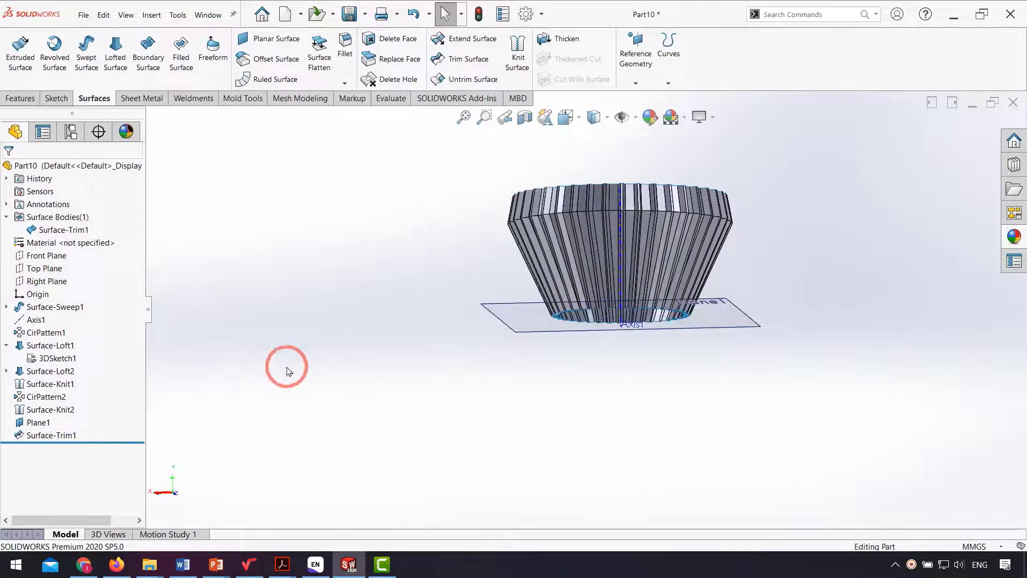
# Hide Plane1 used for the trim and Axis1
pyautogui.click(40, 422)
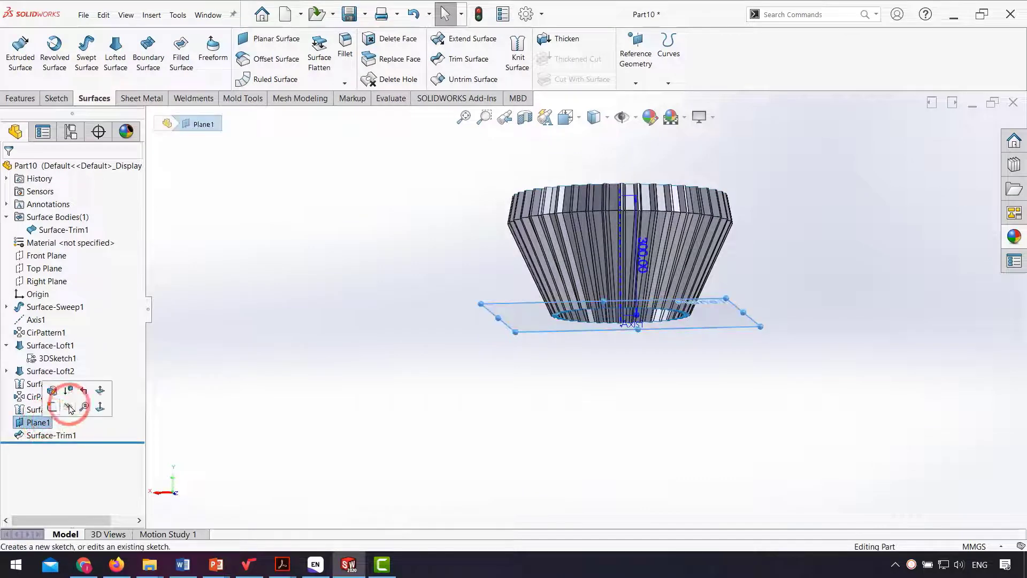
pyautogui.click(68, 407)
pyautogui.click(47, 319)
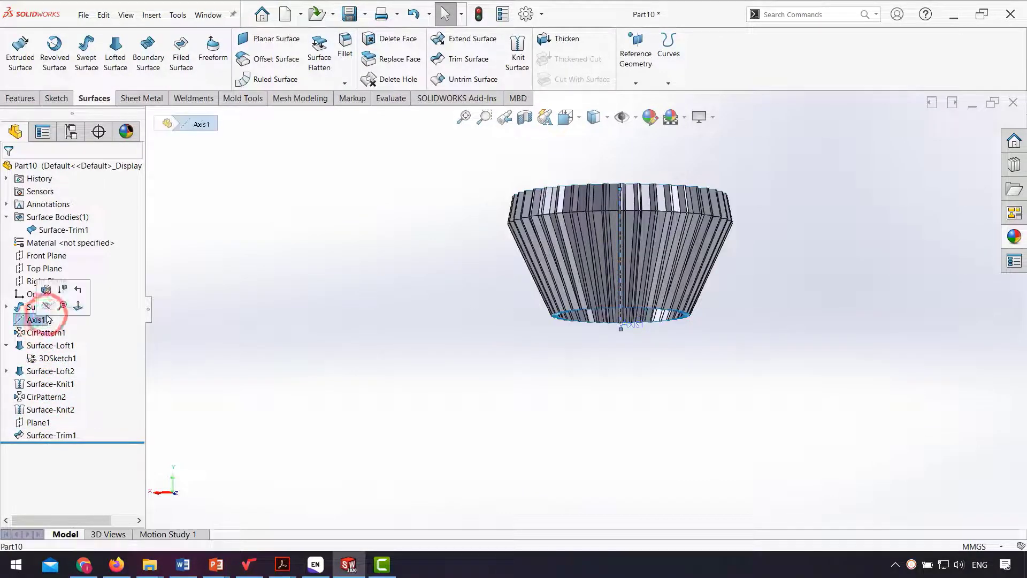
pyautogui.click(46, 305)
# Close the basket's bottom opening with a planar surface bounded by the open loop of trimmed bottom edges
pyautogui.moveTo(505, 317); pyautogui.dragTo(259, 193, button='middle')
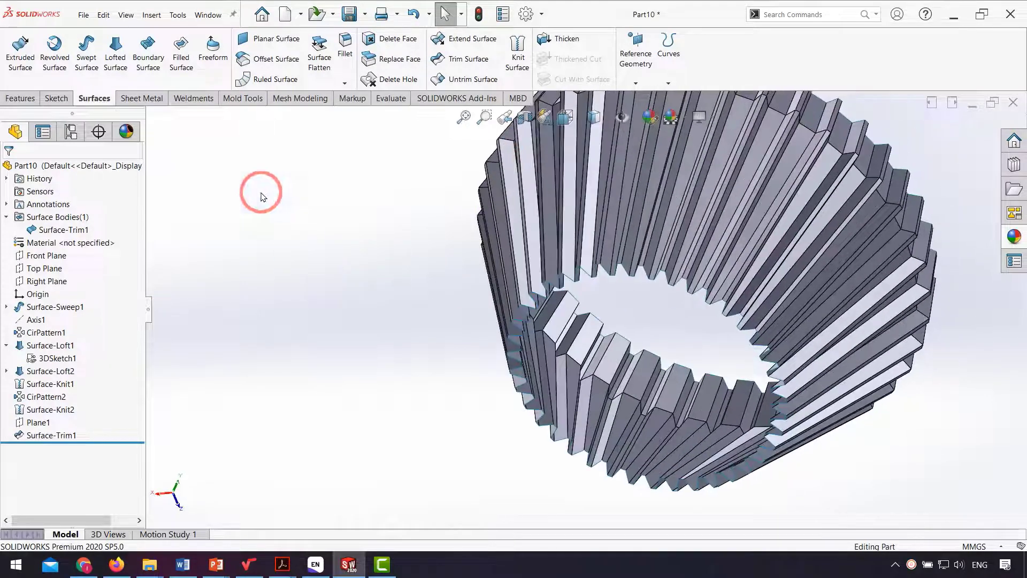
pyautogui.click(266, 43)
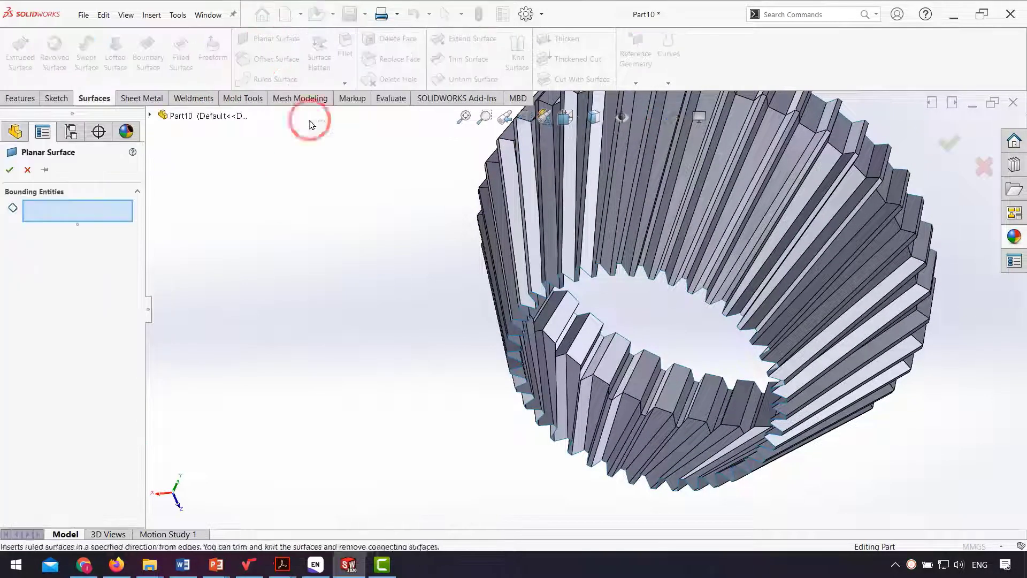
pyautogui.scroll(-5, 514, 305)
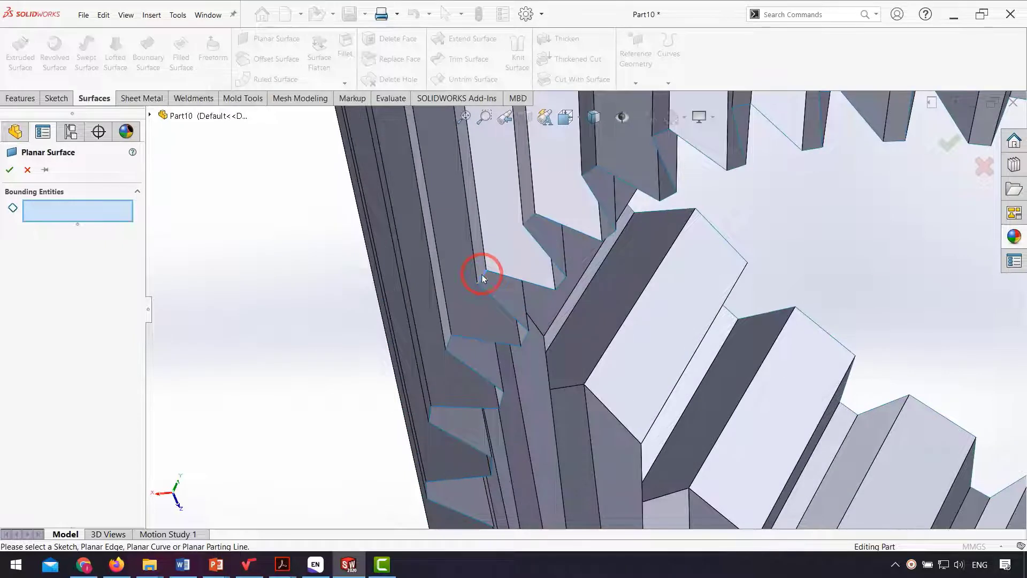
pyautogui.rightClick(483, 274)
pyautogui.click(558, 422)
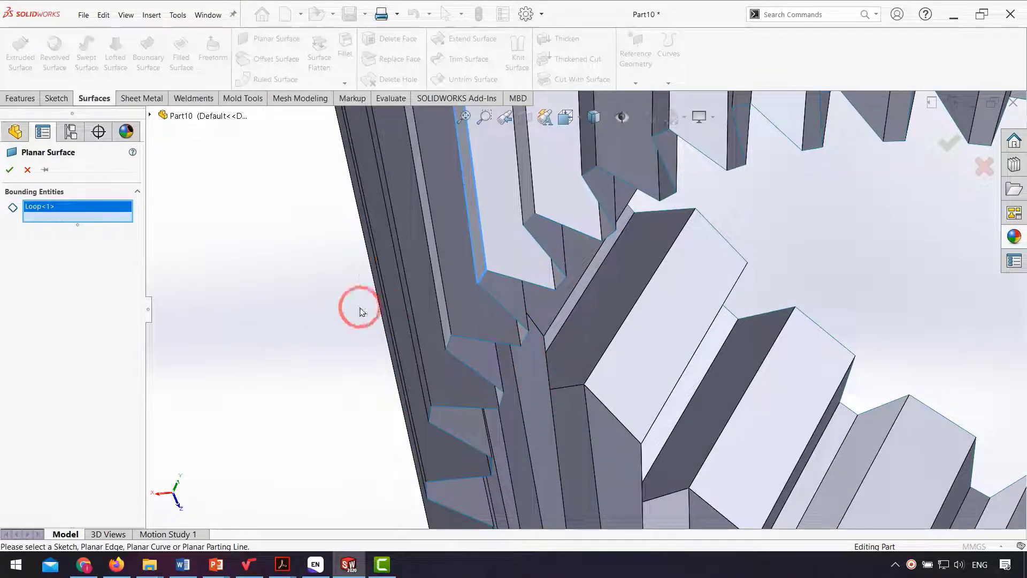
pyautogui.rightClick(76, 213)
pyautogui.click(101, 229)
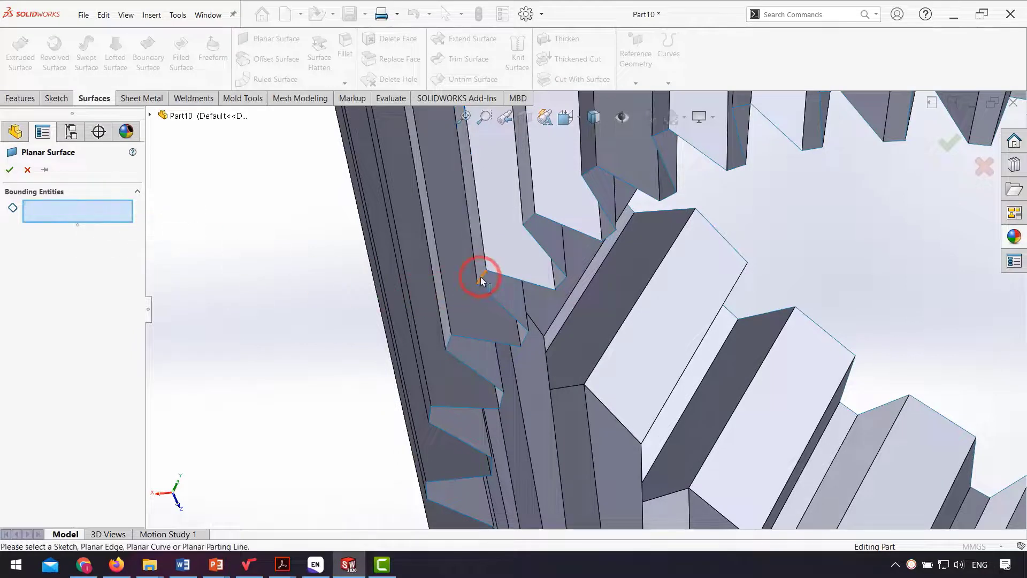
pyautogui.rightClick(480, 277)
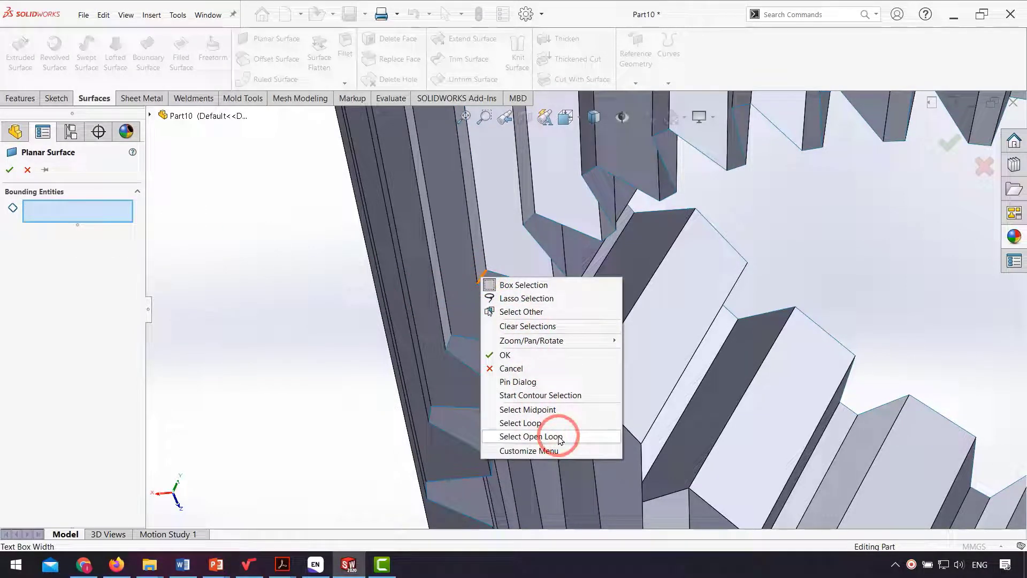
pyautogui.click(576, 438)
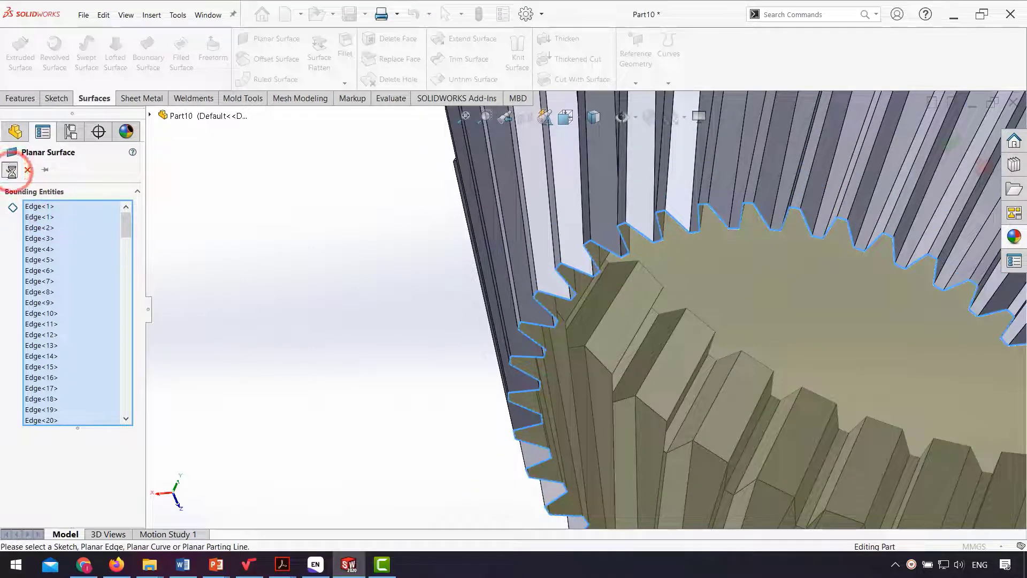
pyautogui.click(11, 171)
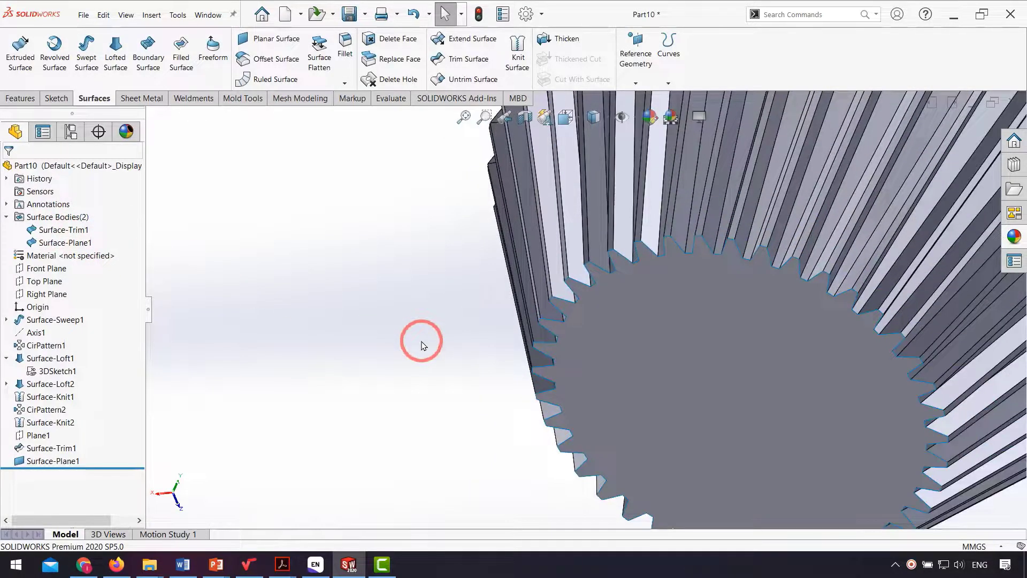
# Knit the planar bottom surface and the trimmed pleated wall into one surface, without creating a solid or merging entities
pyautogui.moveTo(423, 345); pyautogui.dragTo(383, 352, button='middle')
pyautogui.click(517, 61)
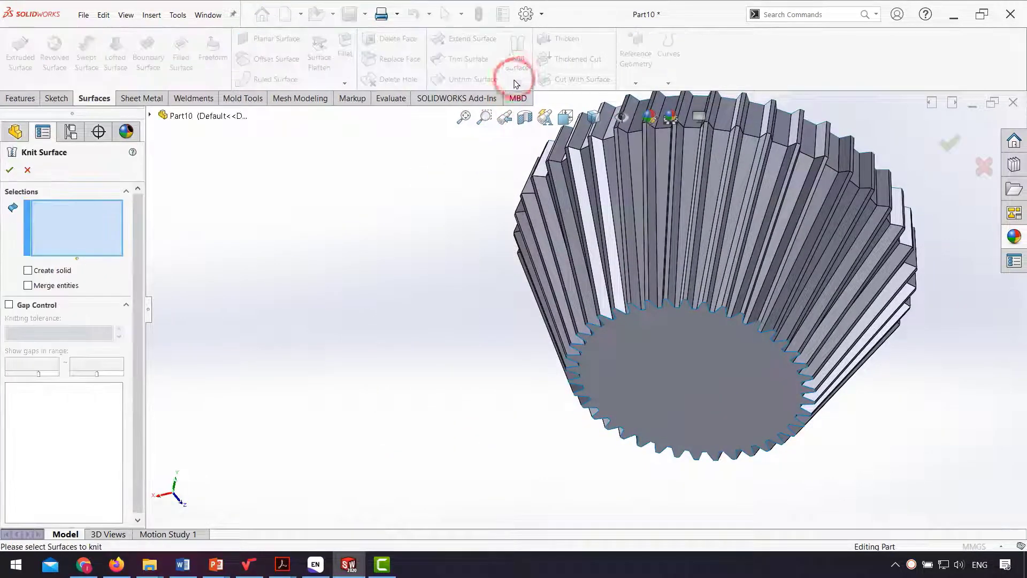
pyautogui.click(641, 374)
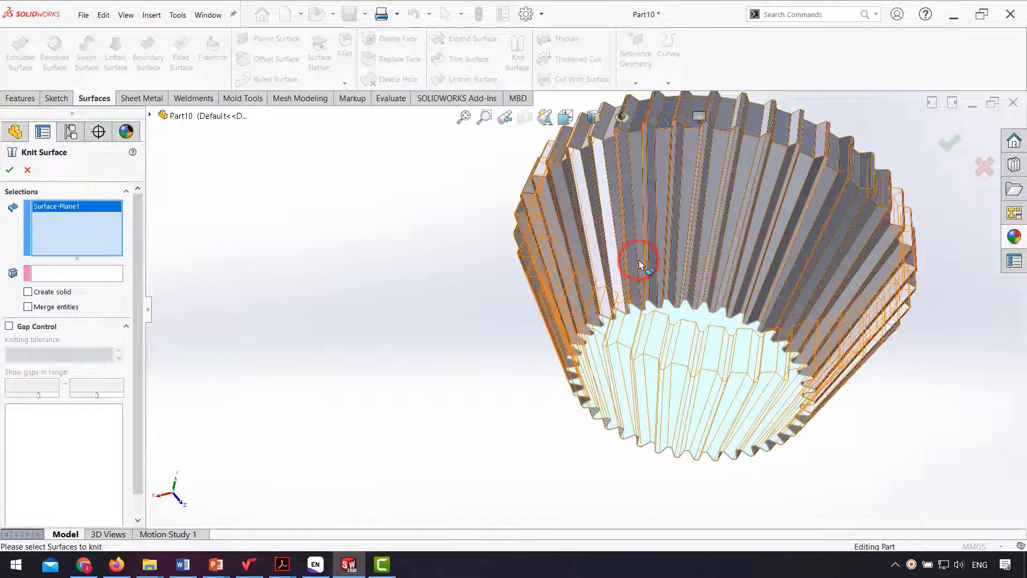
pyautogui.click(639, 260)
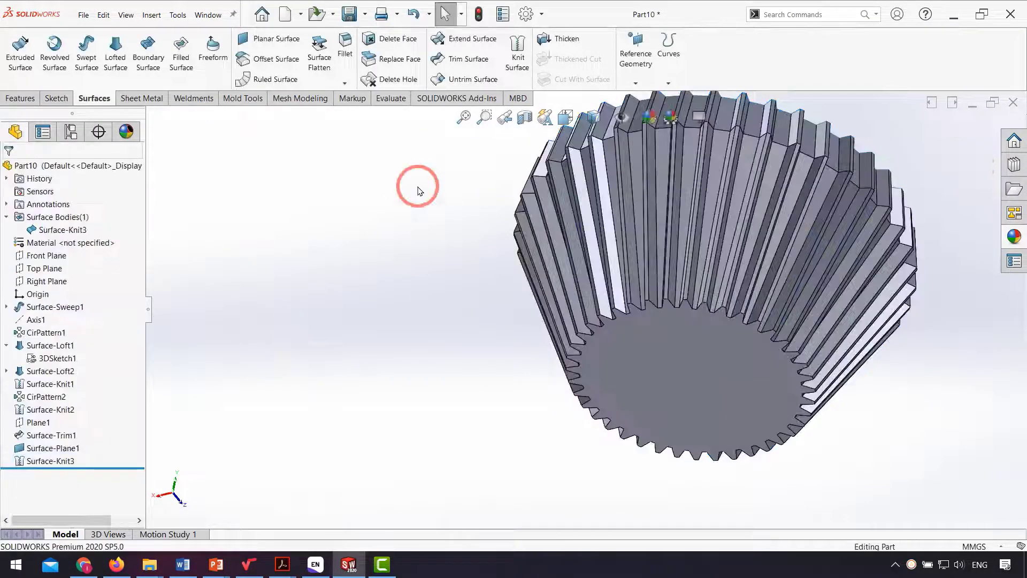
# Thicken the knitted basket surface by 3 mm toward its outer side to make it solid
pyautogui.click(551, 38)
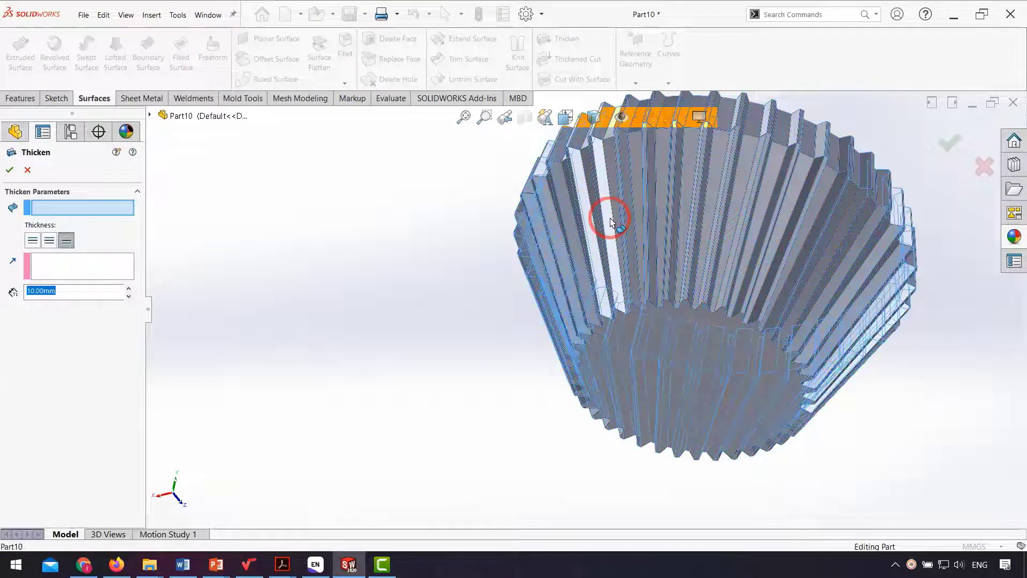
pyautogui.click(611, 220)
pyautogui.moveTo(394, 298); pyautogui.dragTo(411, 432, button='middle')
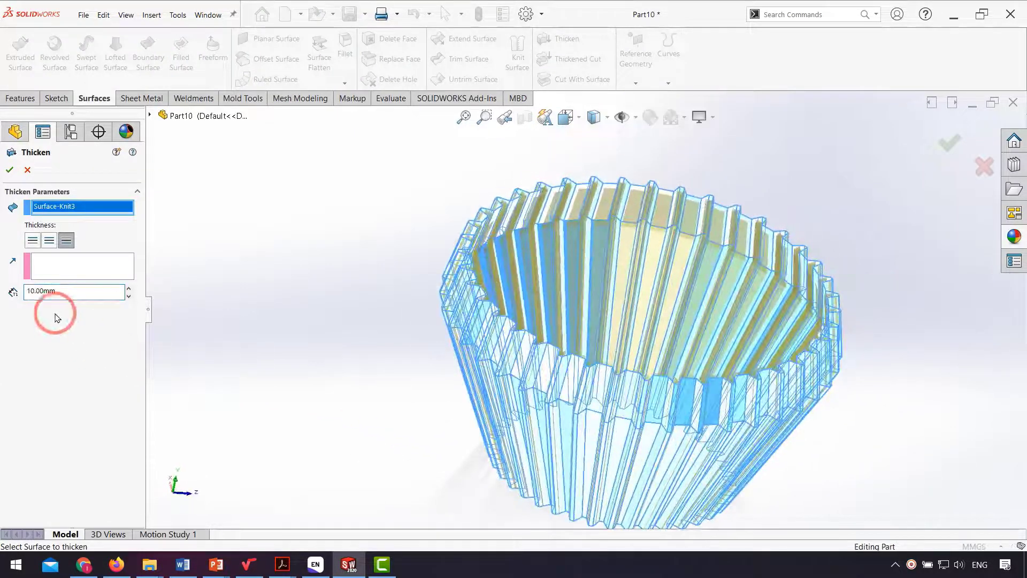
pyautogui.click(32, 240)
pyautogui.click(49, 291)
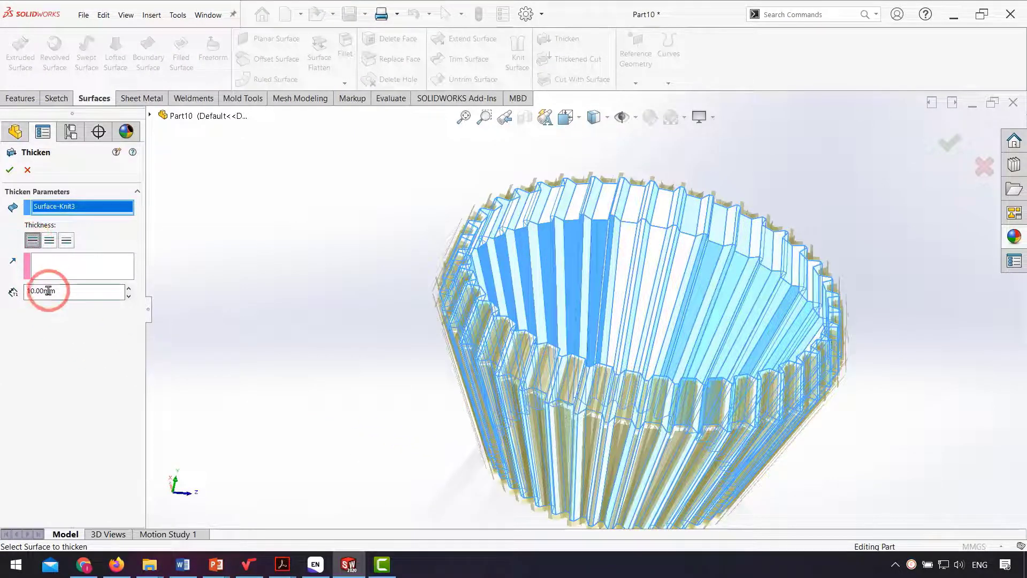
pyautogui.click(246, 324)
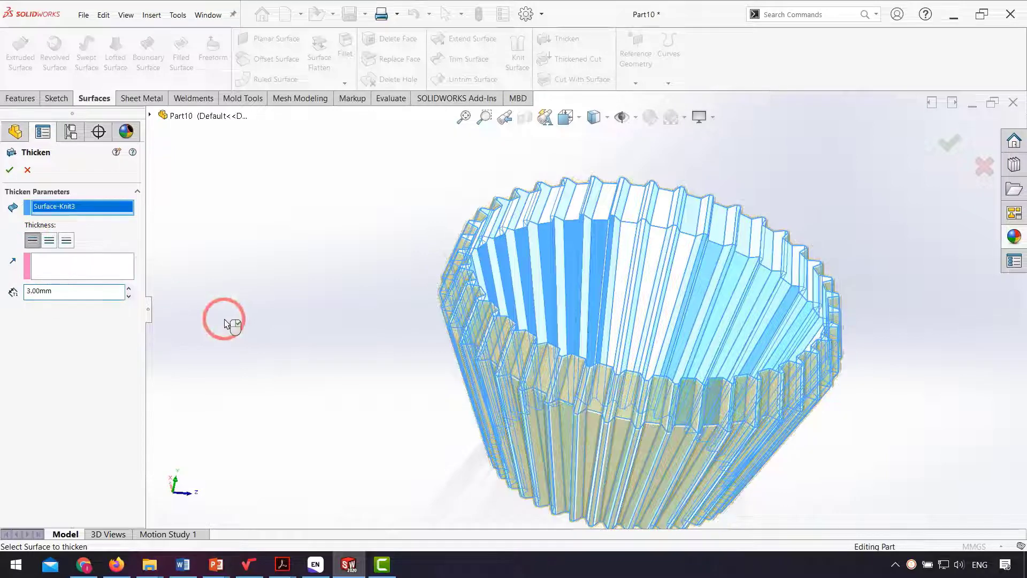
pyautogui.click(15, 231)
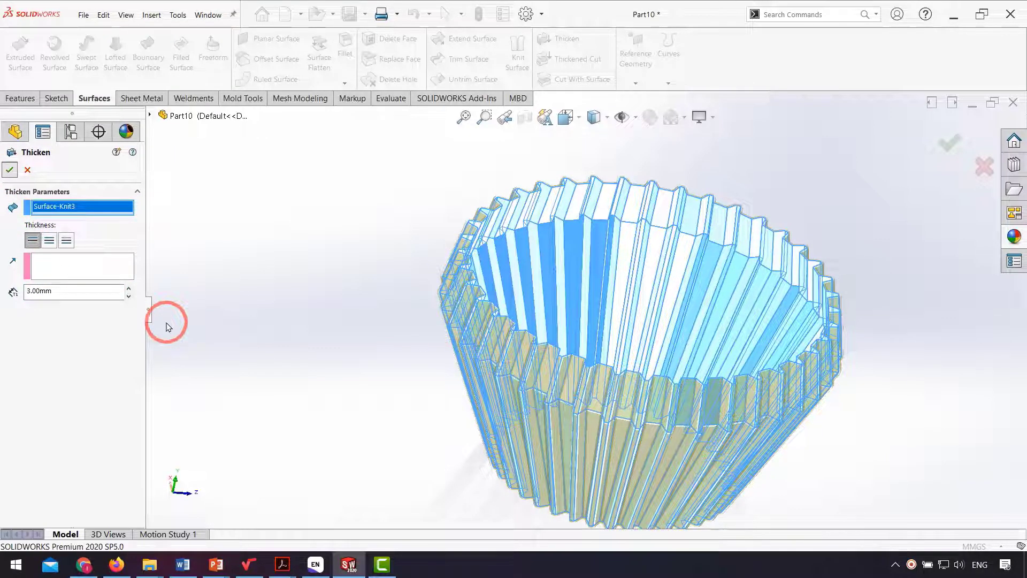
pyautogui.click(168, 322)
# Display the finished basket shaded without edges and inspect it from several angles
pyautogui.moveTo(623, 394); pyautogui.dragTo(597, 170, button='middle')
pyautogui.click(607, 119)
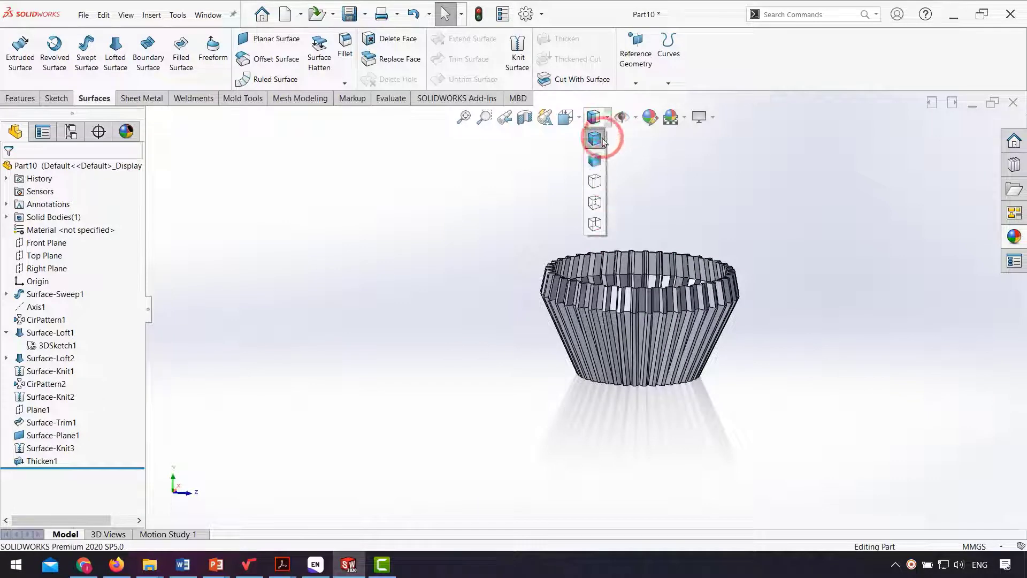
pyautogui.click(589, 183)
pyautogui.moveTo(587, 315); pyautogui.dragTo(476, 321, button='middle')
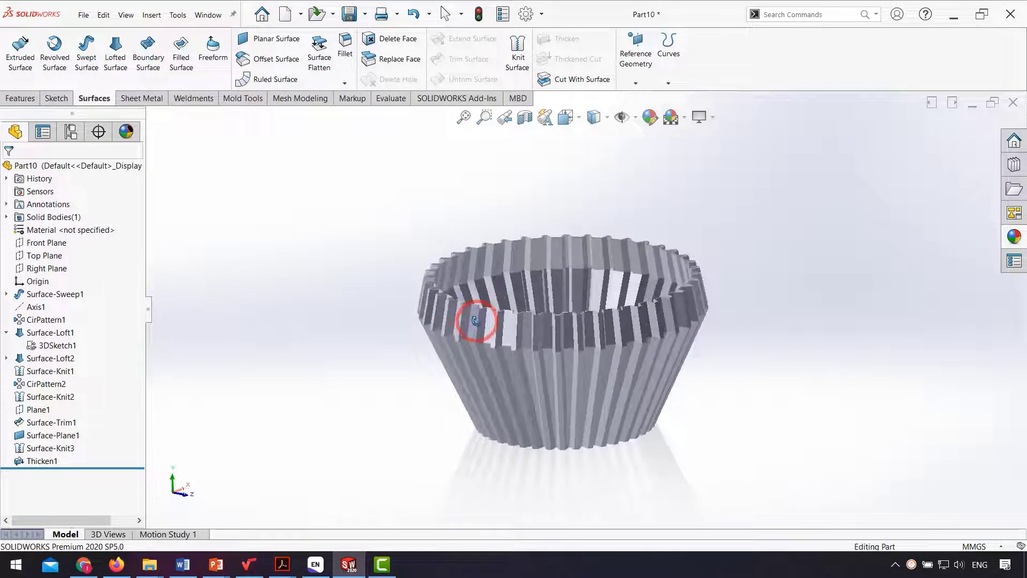
pyautogui.moveTo(522, 194); pyautogui.dragTo(511, 223, button='middle')
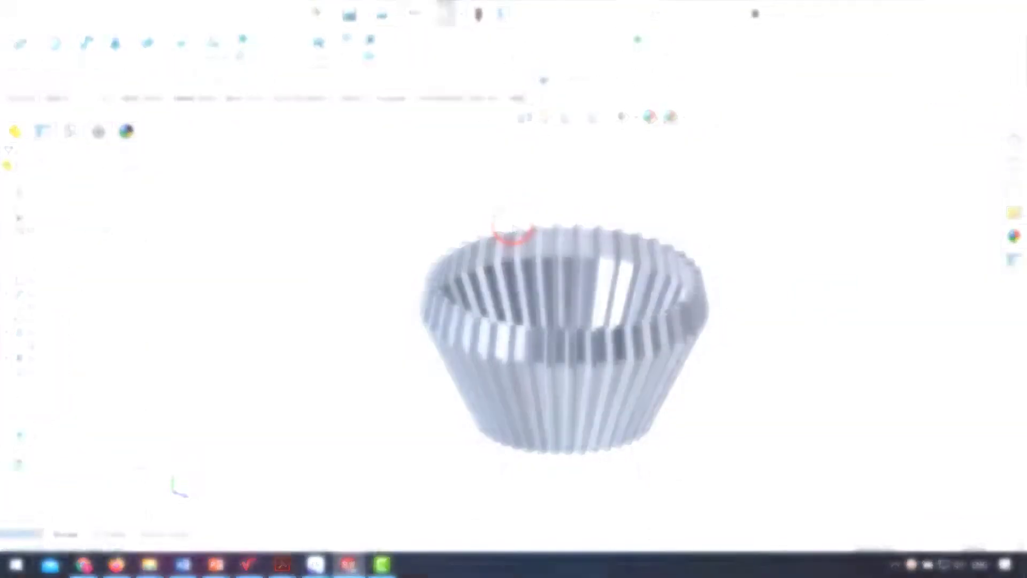